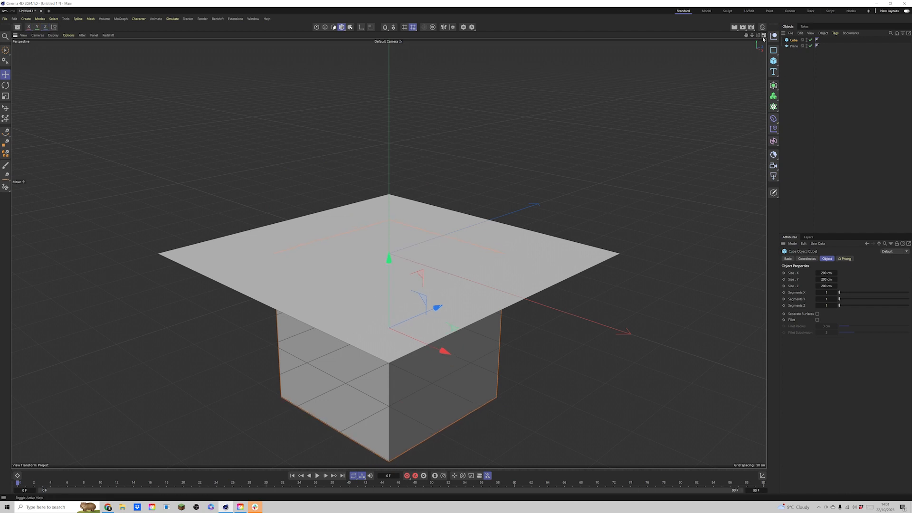
Nudge the cube down slightly in the front view so its top face sits just beneath the plane
middle_click(326, 49)
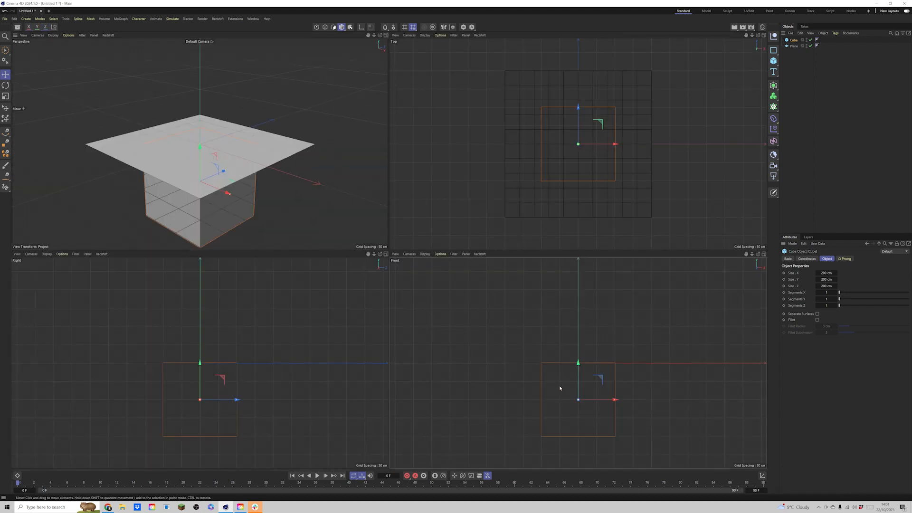
scroll(603, 367, "up", 8)
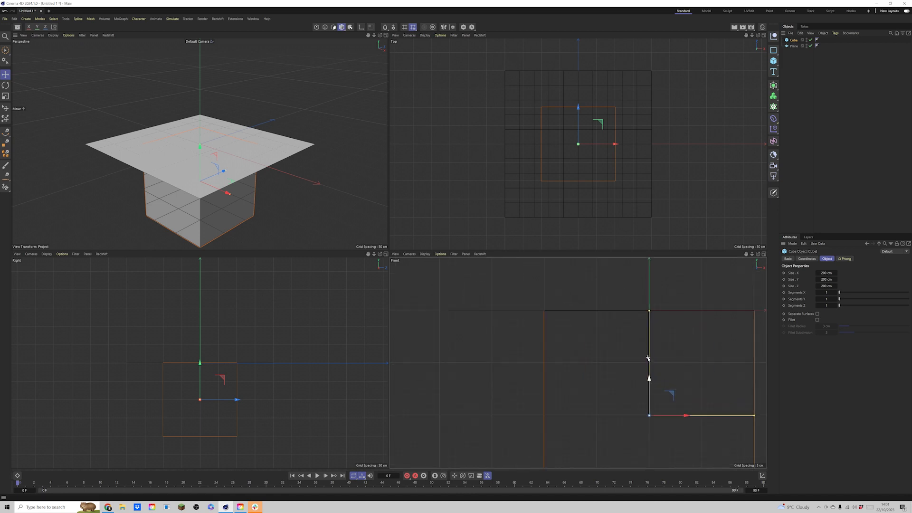
left_click_drag(651, 401, 650, 405)
Stretch the cube to about 1001 cm in X and about 1265 cm in Z so it forms a wide floor
left_click_drag(228, 194, 113, 141)
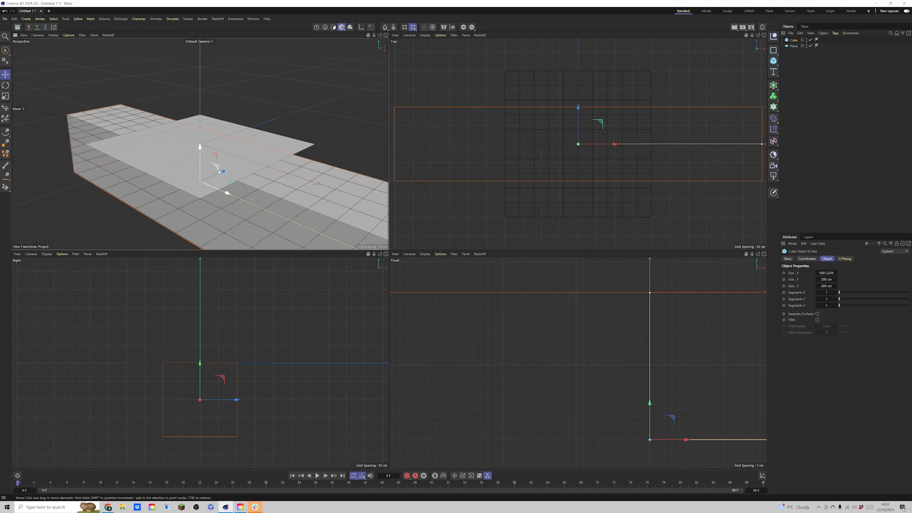
left_click_drag(224, 171, 321, 130)
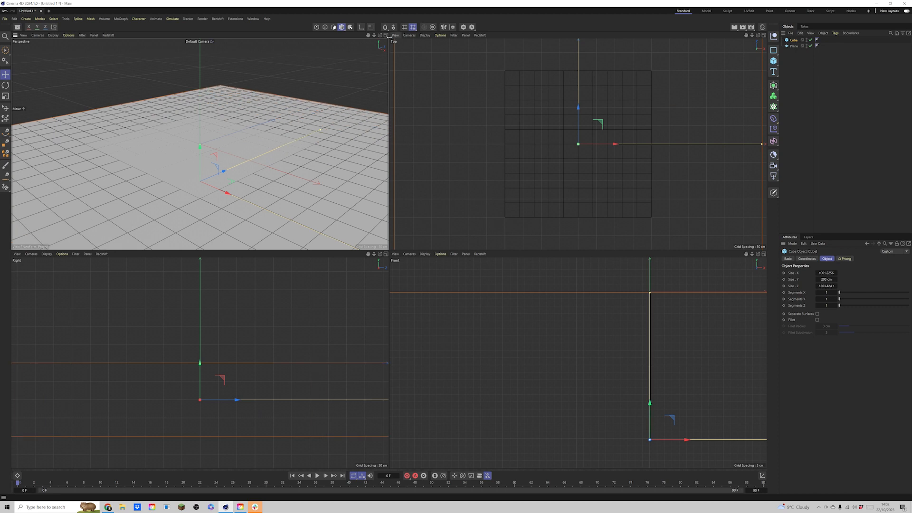
left_click(386, 35)
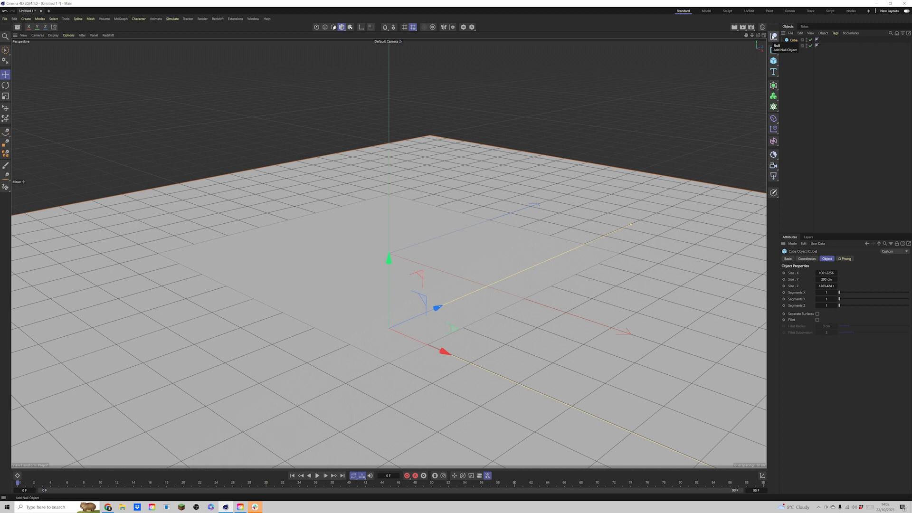
Create a new Redshift Material and assign it to the plane
left_click(763, 27)
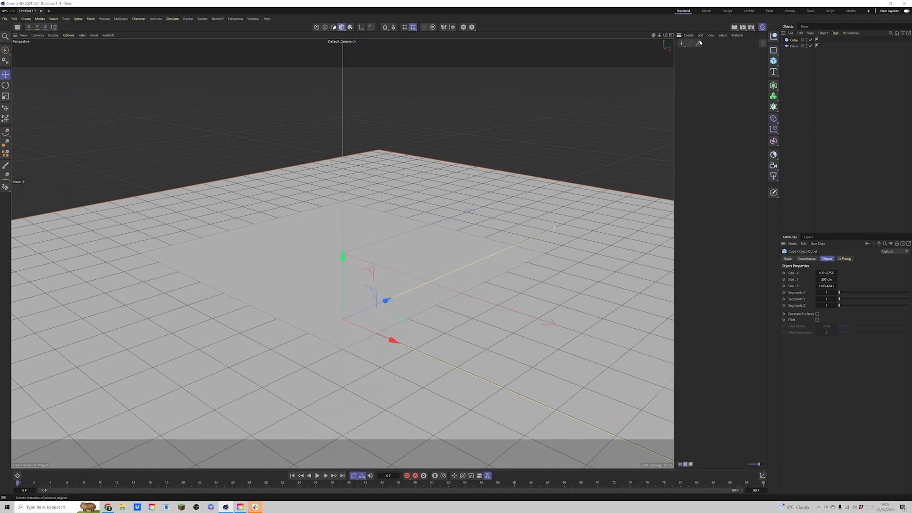
left_click(688, 35)
mouse_move(705, 54)
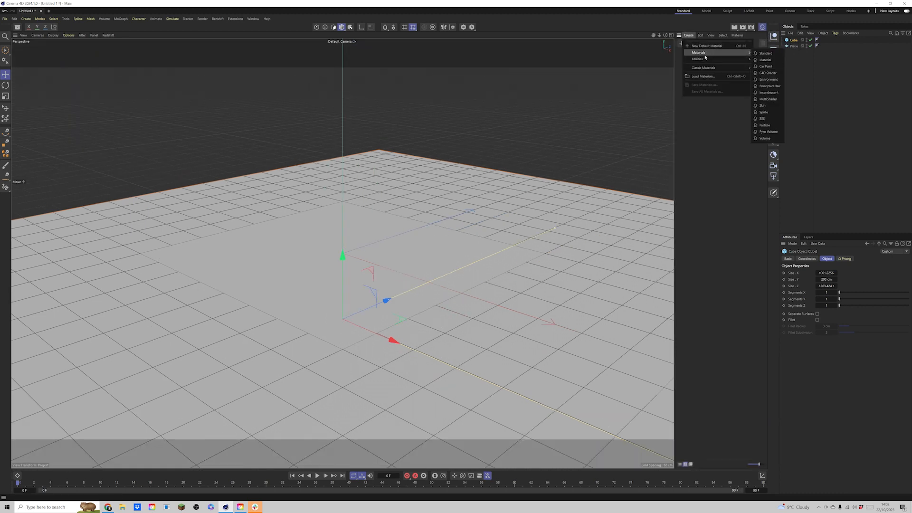
left_click(765, 59)
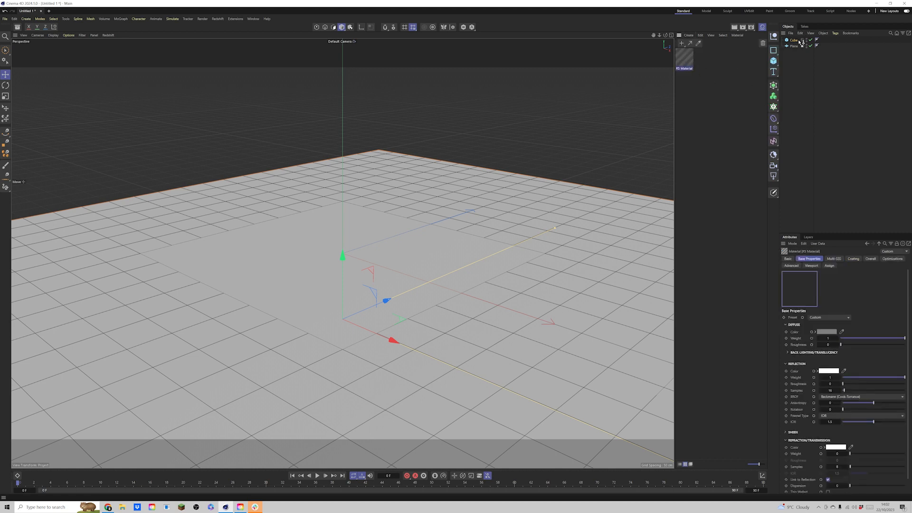
left_click_drag(800, 42, 823, 46)
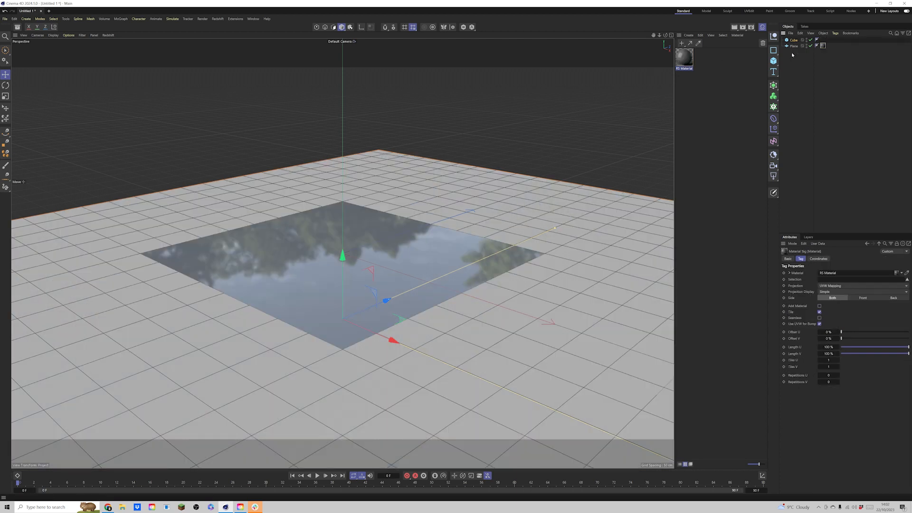
Duplicate the Redshift material, make the copy's diffuse color white and assign it to the cube
left_click_drag(680, 62, 714, 63, "ctrl")
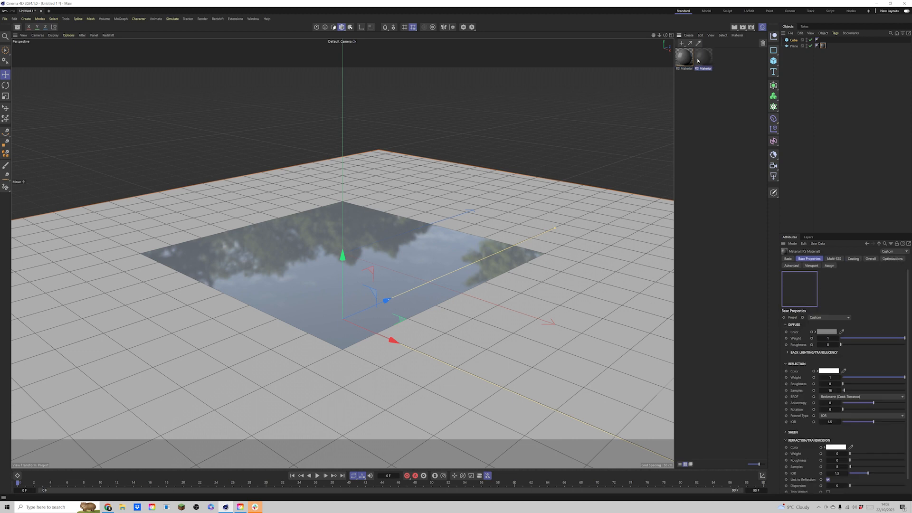
double_click(707, 60)
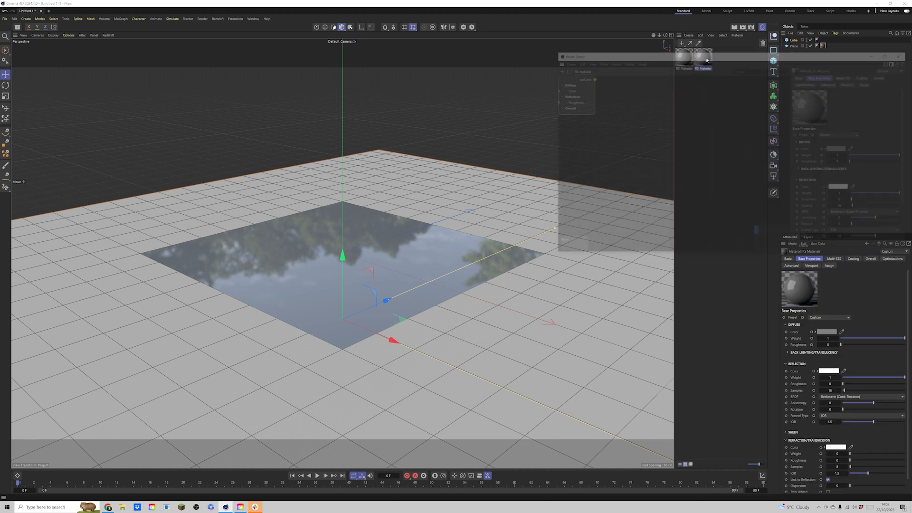
left_click(839, 148)
left_click_drag(864, 217, 899, 217)
left_click(904, 54)
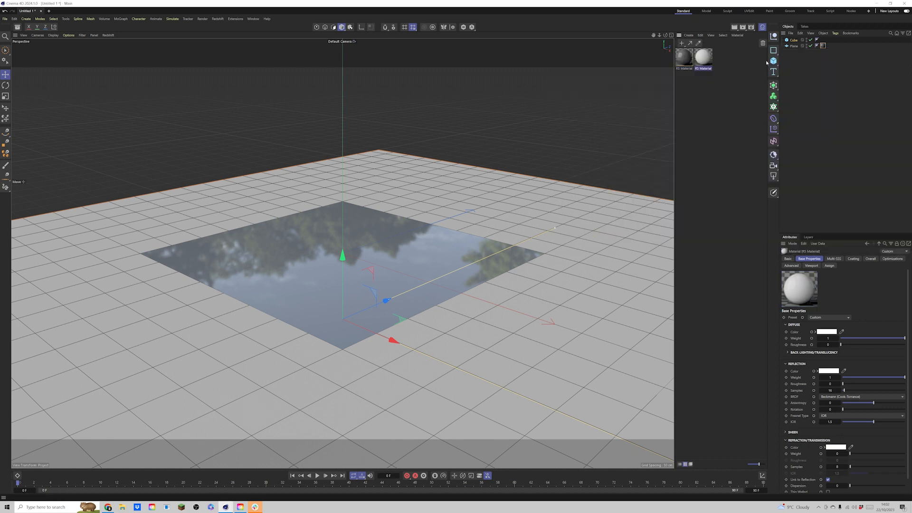
left_click_drag(706, 61, 798, 41)
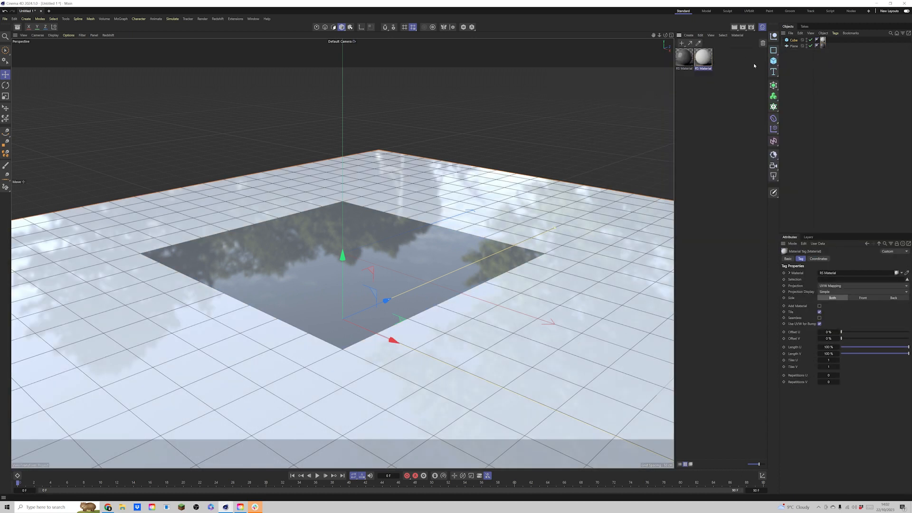
Set the white material's reflection weight to 0
double_click(703, 57)
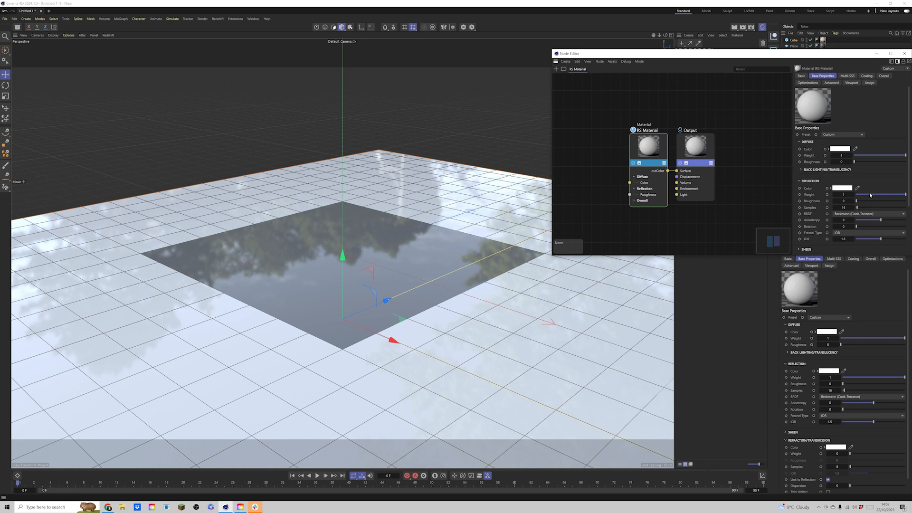
left_click_drag(871, 195, 856, 194)
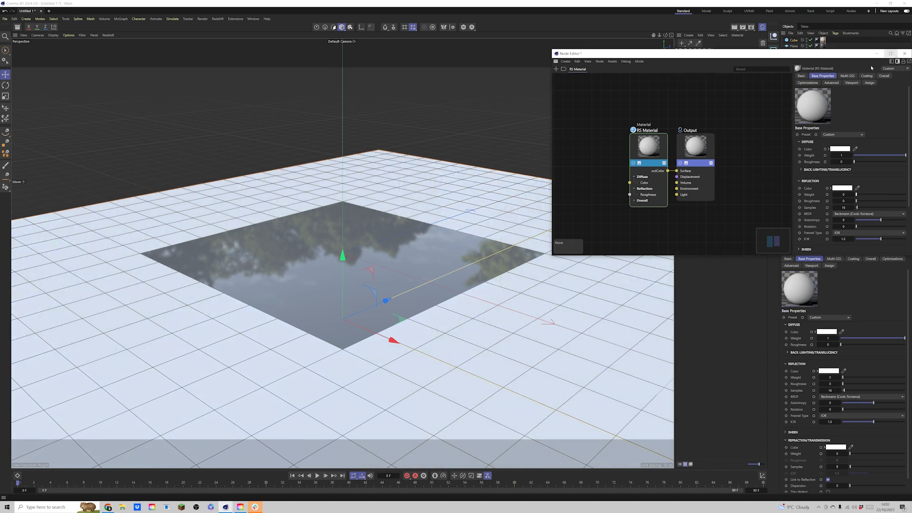
left_click(904, 53)
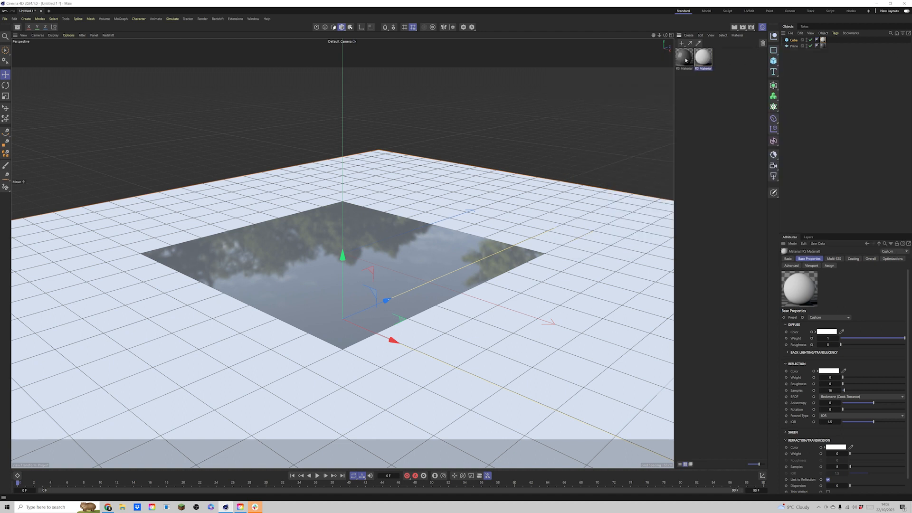
Set gravity to 0 cm in the project's simulation scene settings
left_click(676, 118)
left_click_drag(665, 35, 708, 53)
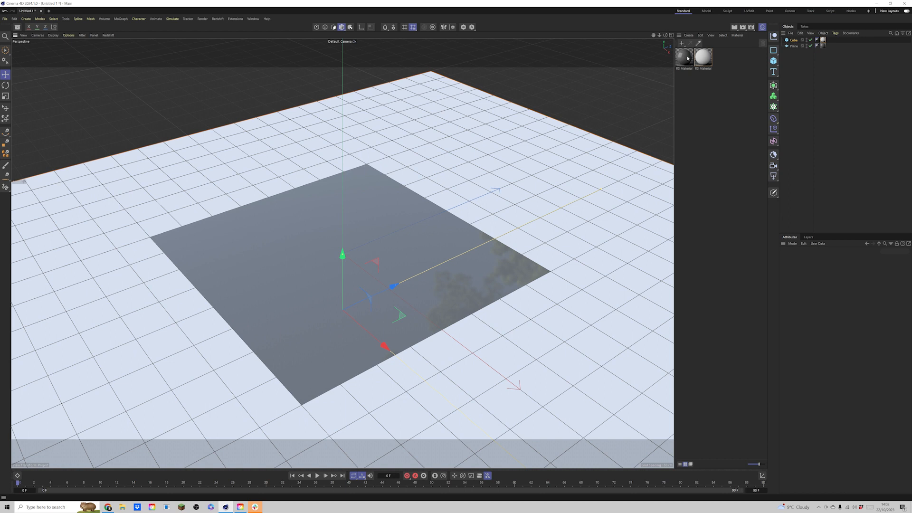
left_click(798, 52)
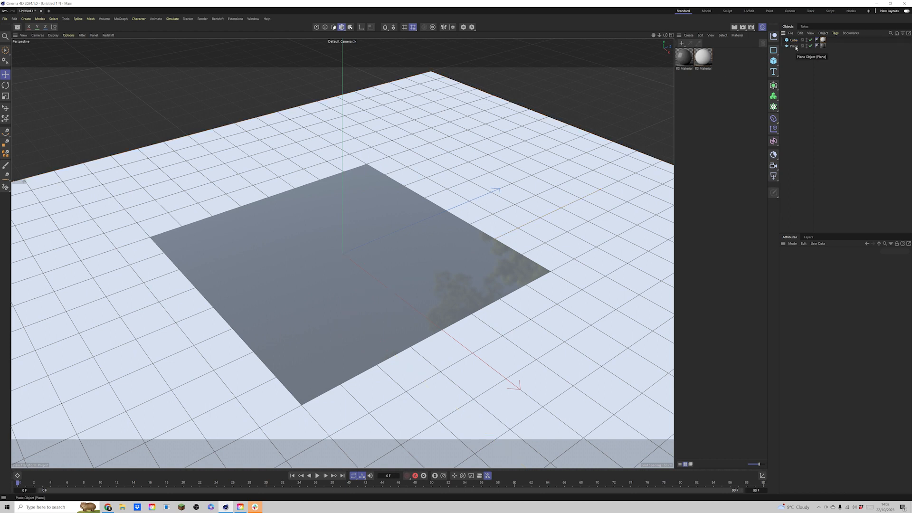
left_click(798, 52)
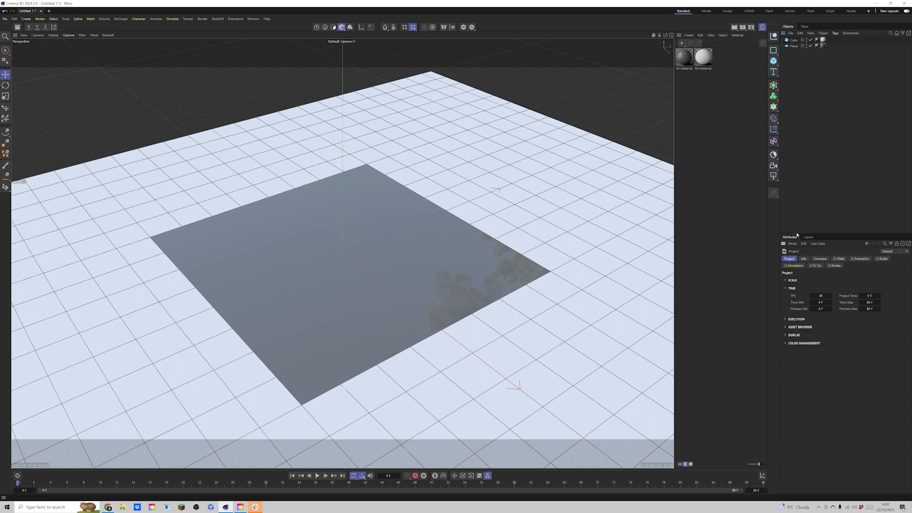
left_click(793, 265)
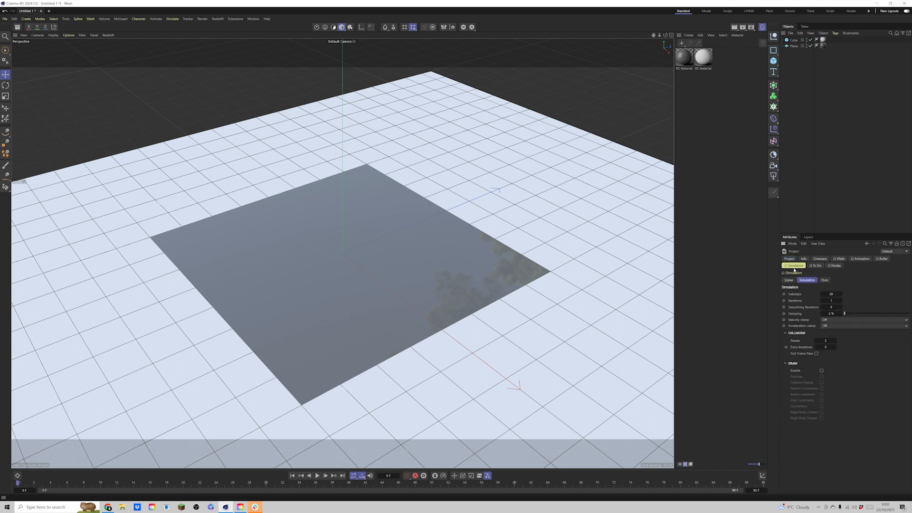
left_click(789, 280)
left_click(842, 306)
type("0")
key("Return")
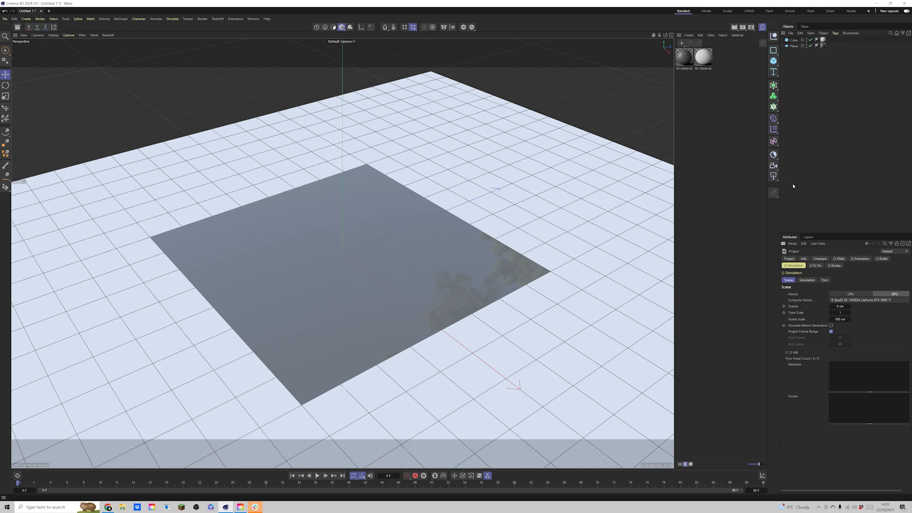
Add a Cloth simulation tag to the plane
left_click(794, 45)
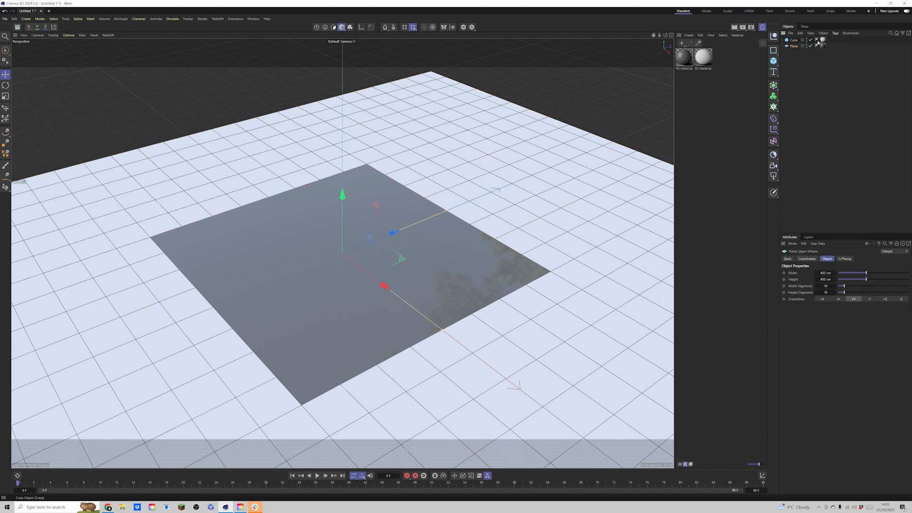
left_click(834, 33)
mouse_move(851, 119)
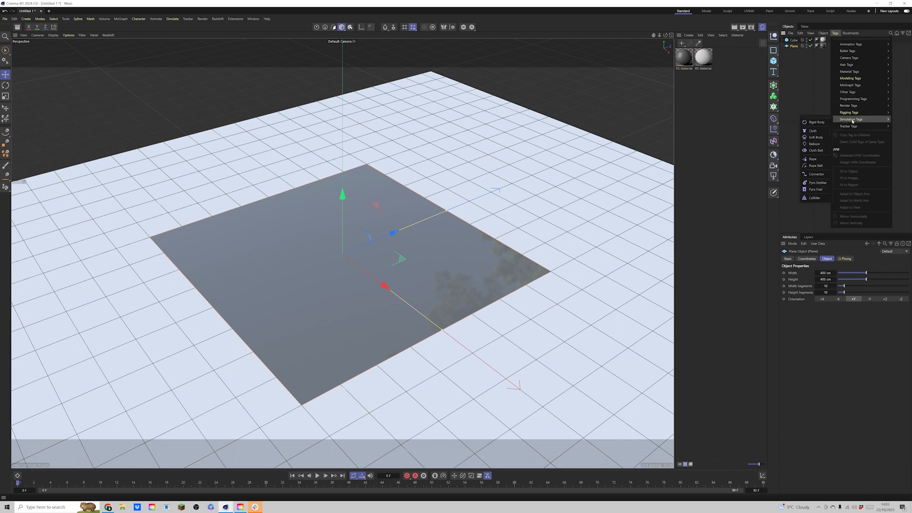
left_click(814, 132)
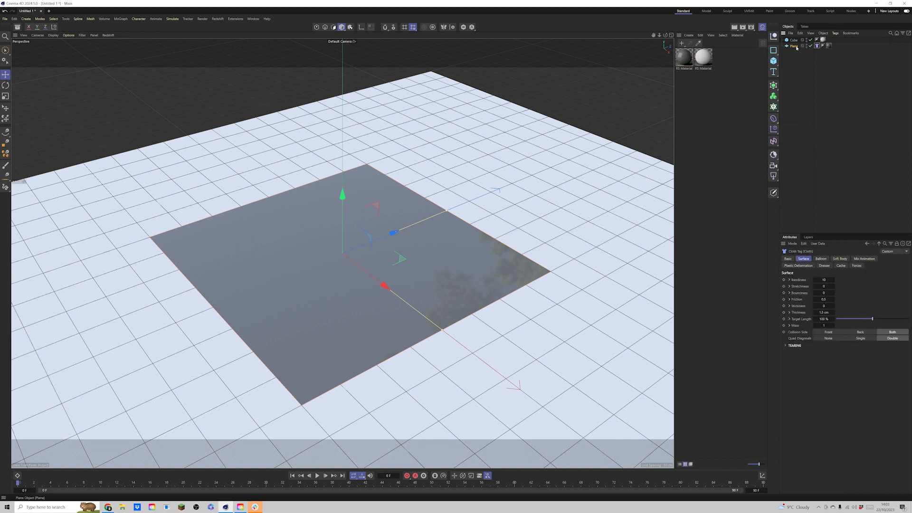
Add a Collider simulation tag to the cube
left_click(832, 40)
left_click(834, 33)
mouse_move(851, 120)
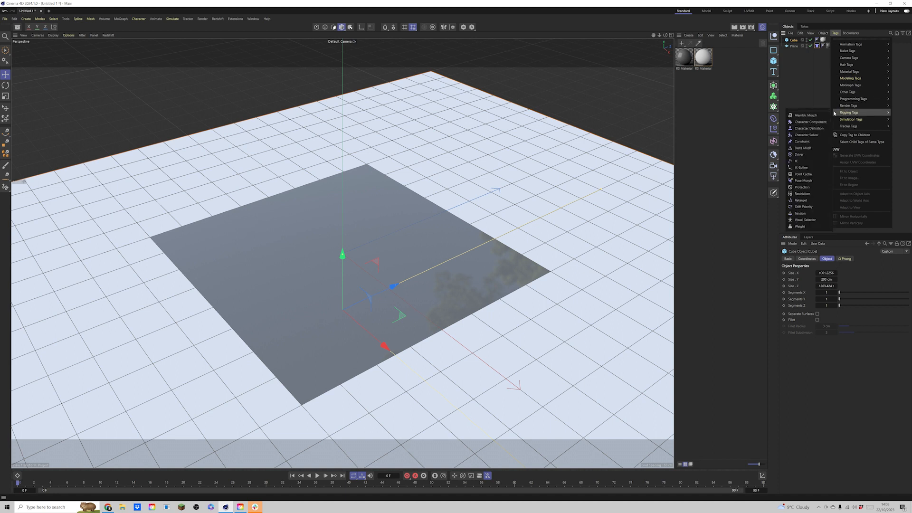
left_click(814, 197)
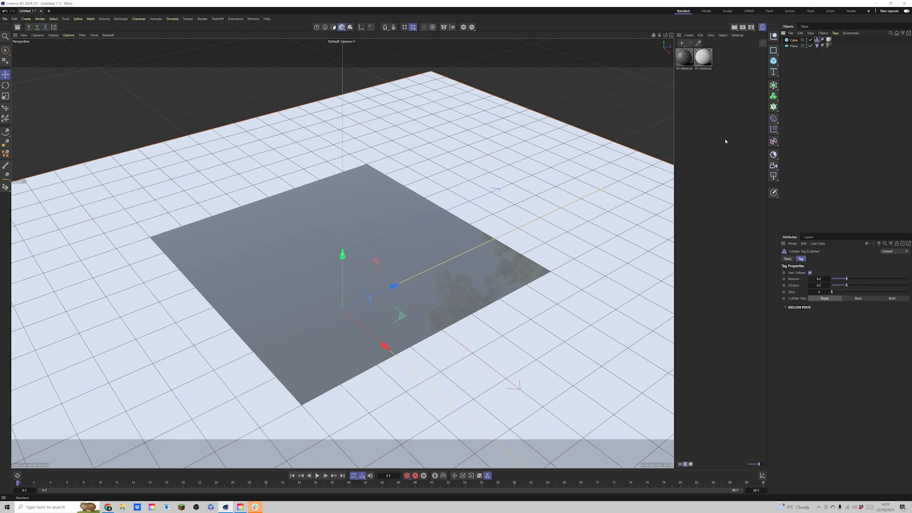
Set the plane's width segments and height segments to 100 each
left_click(794, 46)
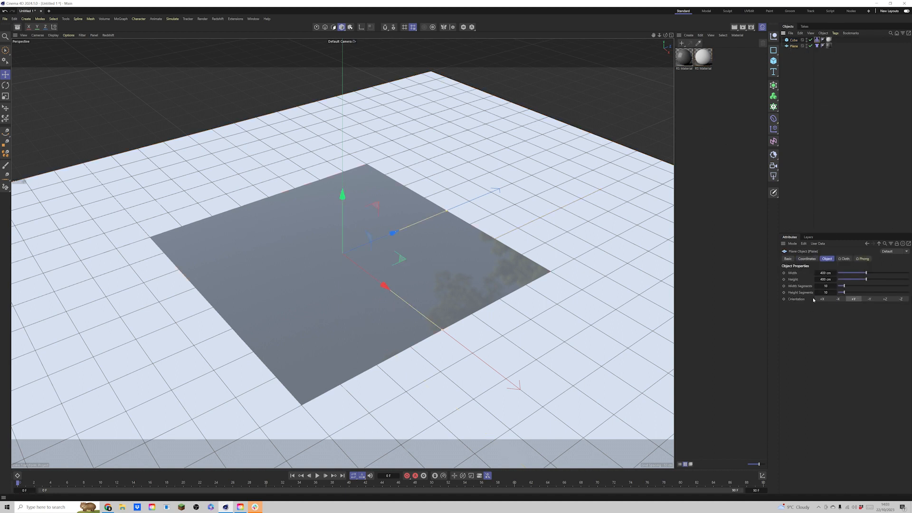
double_click(826, 286)
type("1")
double_click(825, 293)
key("Return")
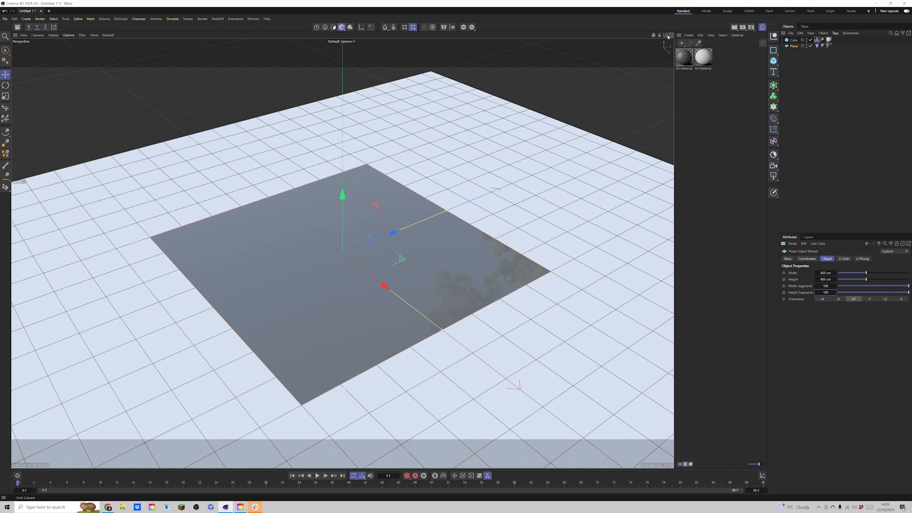
Play the cloth simulation to check the plane's behavior, and return to the first frame
left_click_drag(666, 35, 680, 15)
left_click(318, 476)
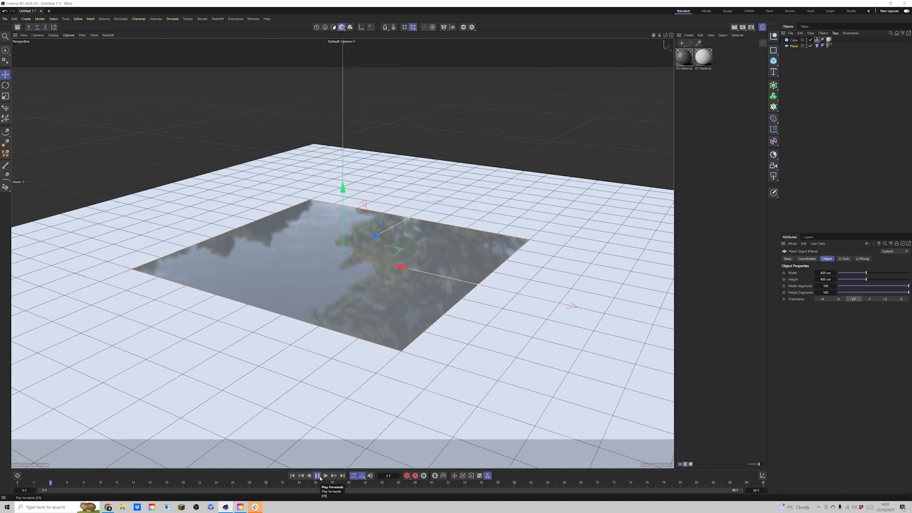
left_click(318, 476)
left_click(292, 476)
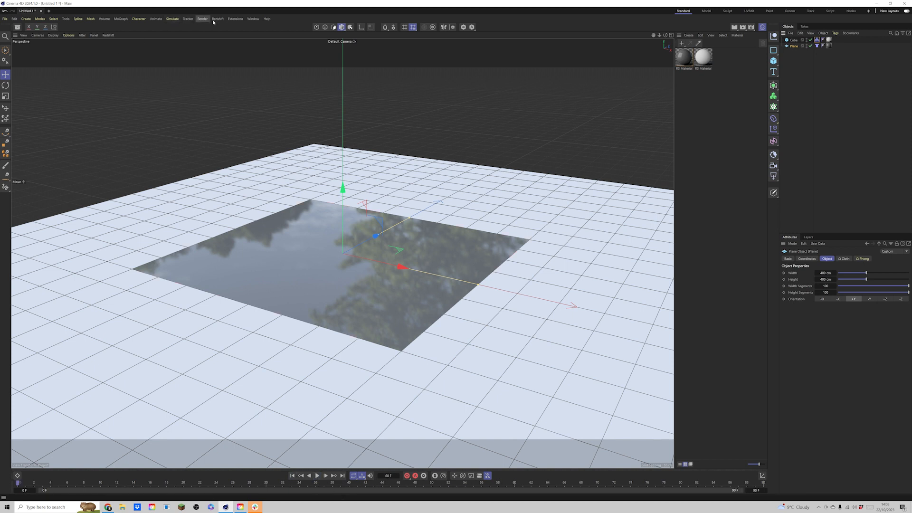
Add a Turbulence force with a strength of 10 cm and a scale of 20%
left_click(172, 19)
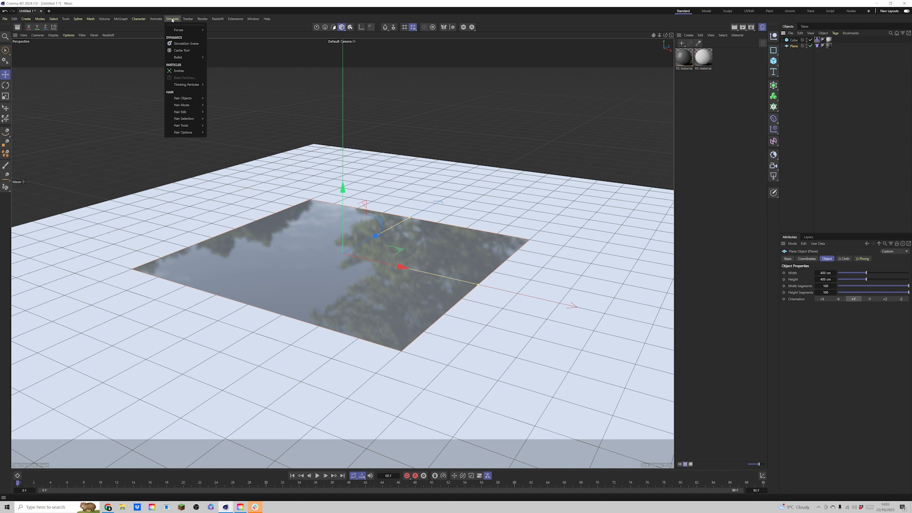
mouse_move(177, 32)
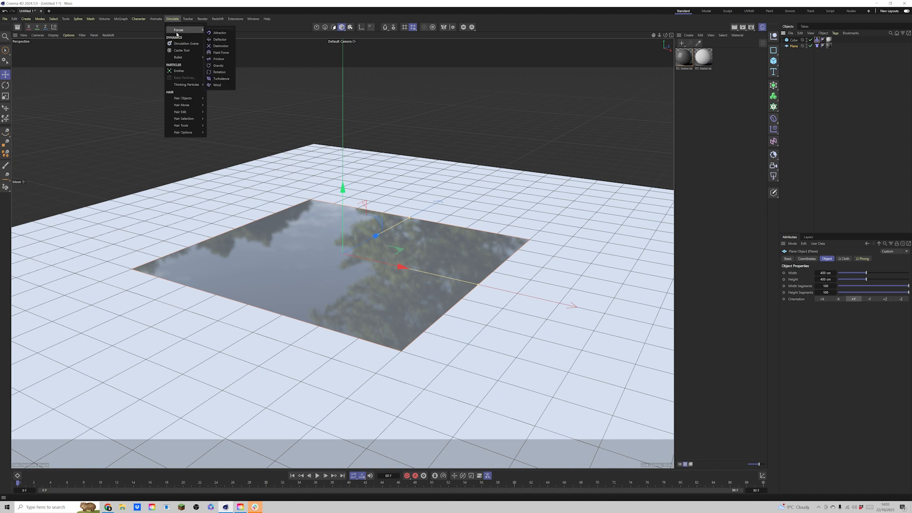
left_click(220, 79)
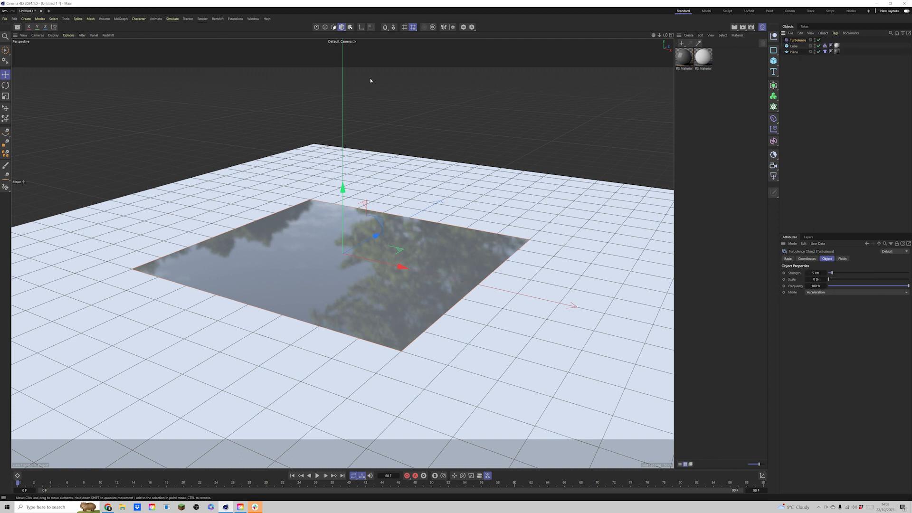
left_click(817, 274)
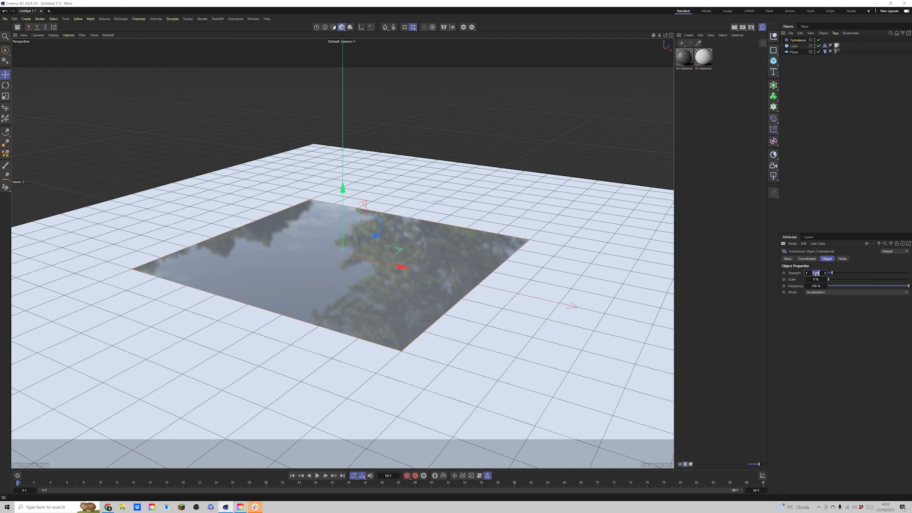
type("10")
left_click(818, 279)
type("20")
key("Return")
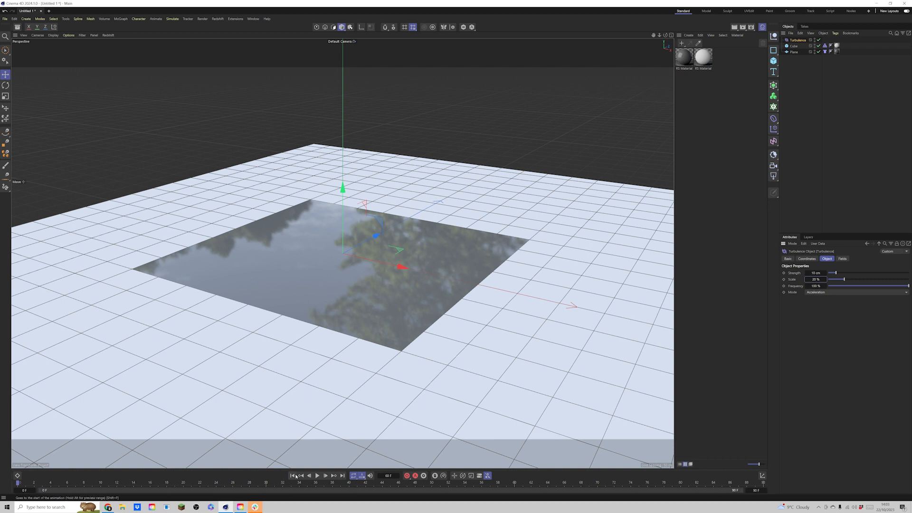
Play the turbulence-driven cloth briefly, stop it, and extend the project's end time to 300 frames
left_click(317, 475)
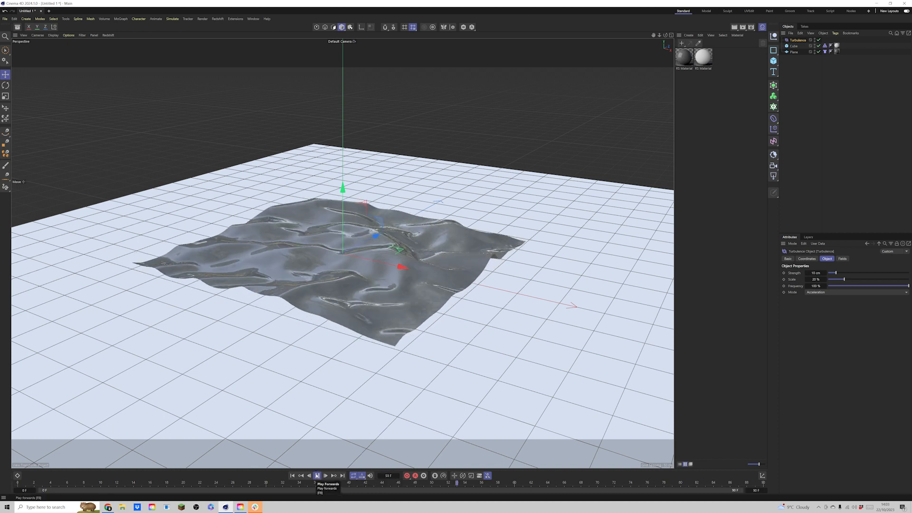
left_click(317, 476)
double_click(756, 490)
key("BackSpace")
type("300")
key("Return")
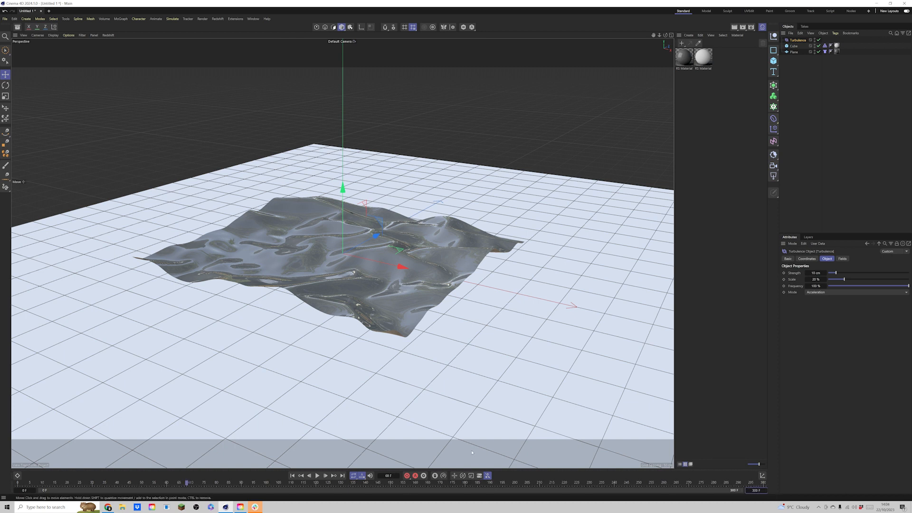
Replay the cloth simulation from the first frame to check the turbulence over a longer range, and return to the start
left_click(292, 476)
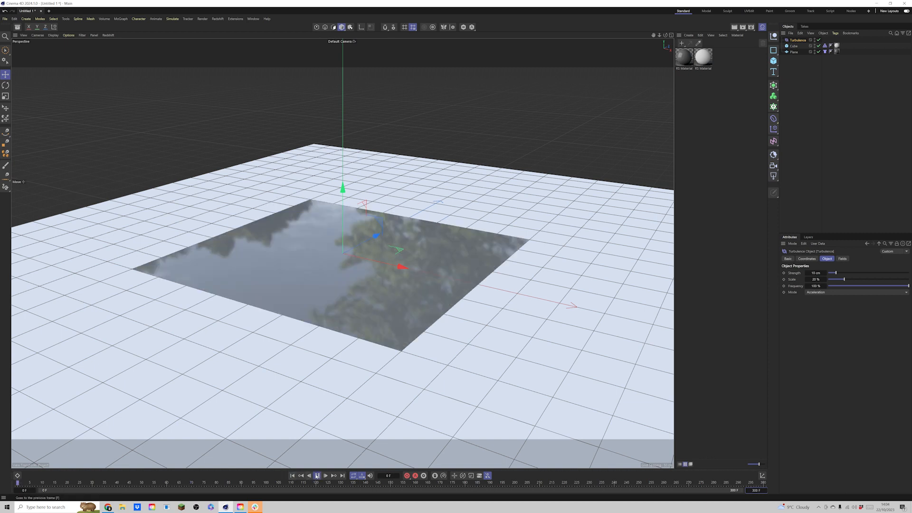
left_click(317, 476)
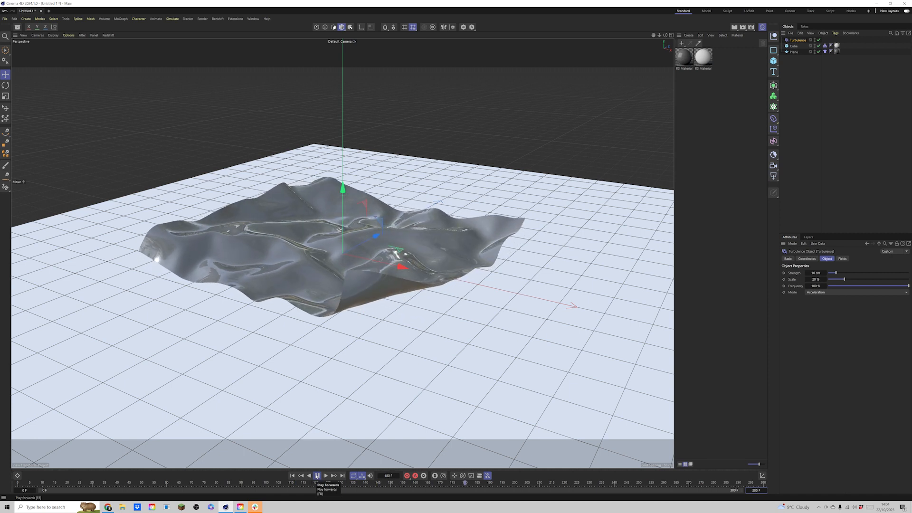
left_click(317, 475)
left_click(292, 476)
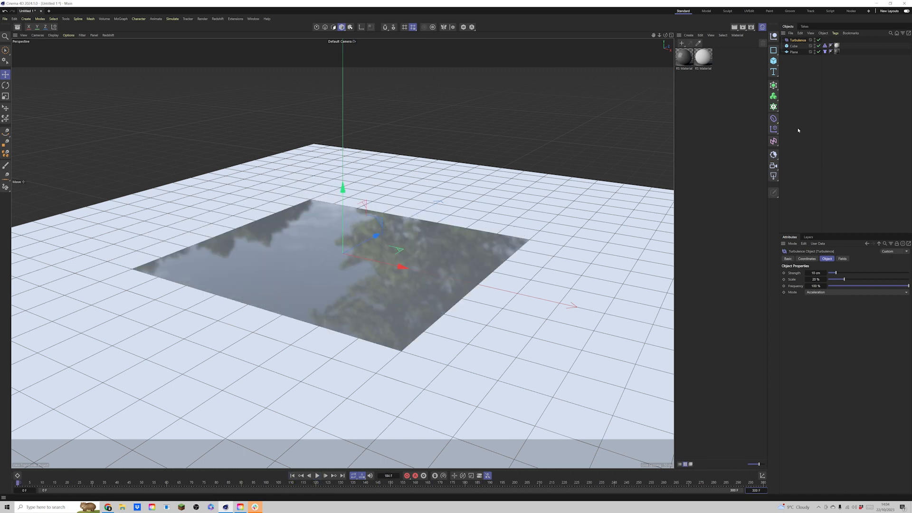
Add a Wind force to the scene
left_click(789, 84)
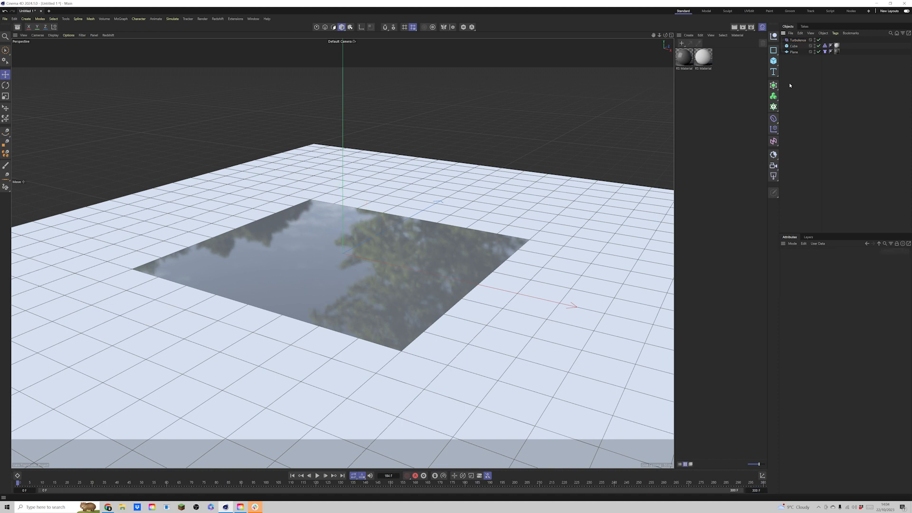
left_click(121, 18)
mouse_move(129, 31)
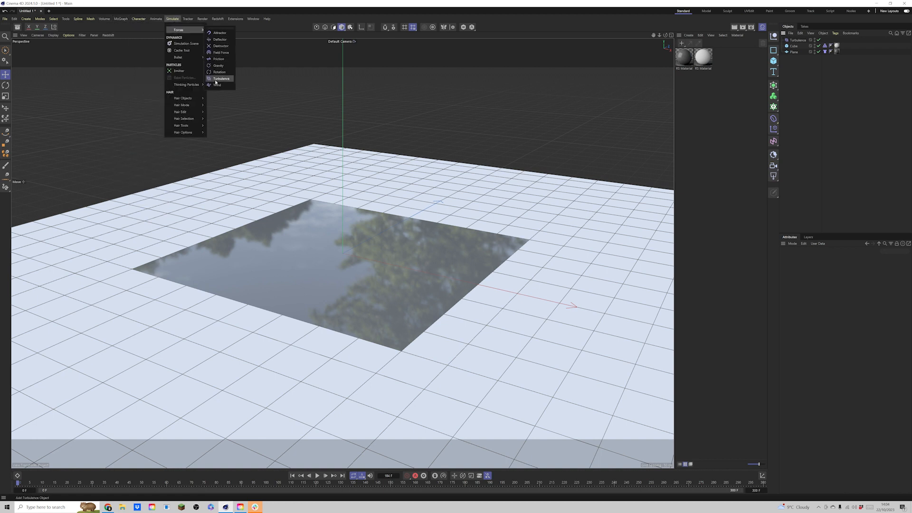
left_click(217, 85)
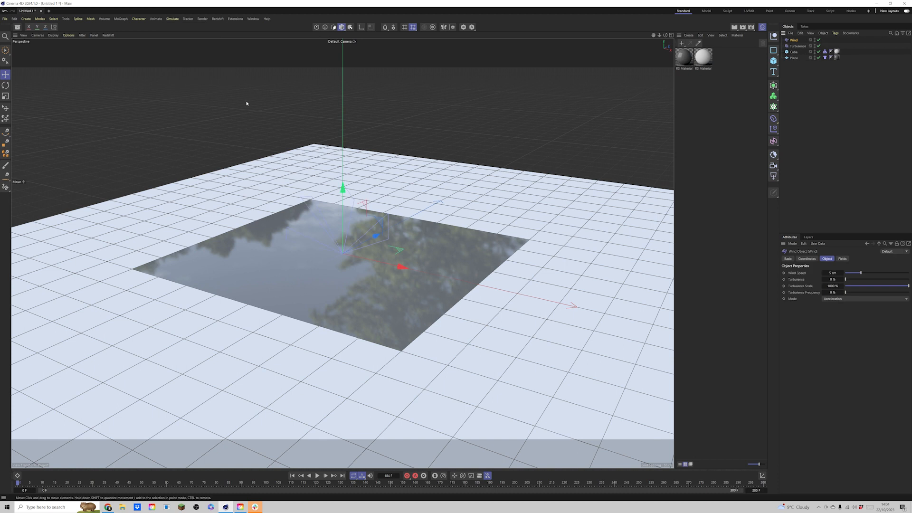
Rotate the Wind force in the Right view so that it blows straight up towards the plane
left_click(5, 85)
left_click(671, 35)
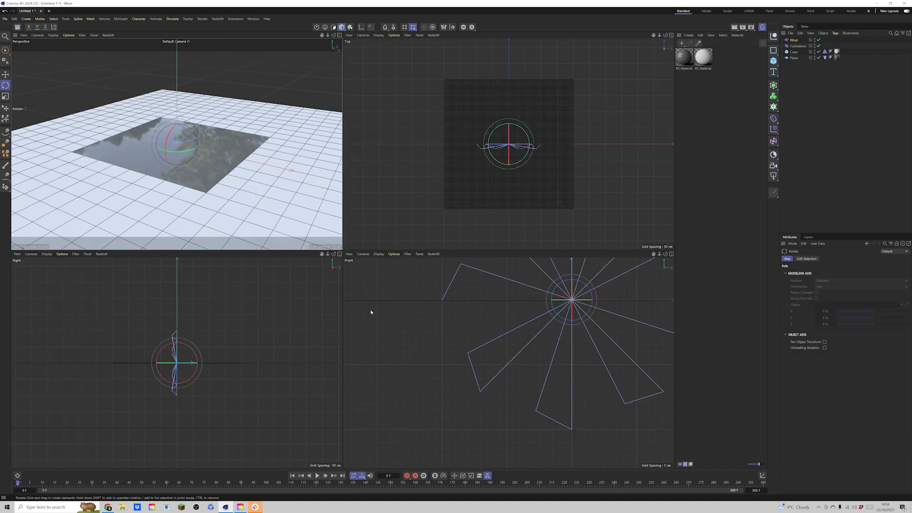
scroll(183, 360, "up", 10)
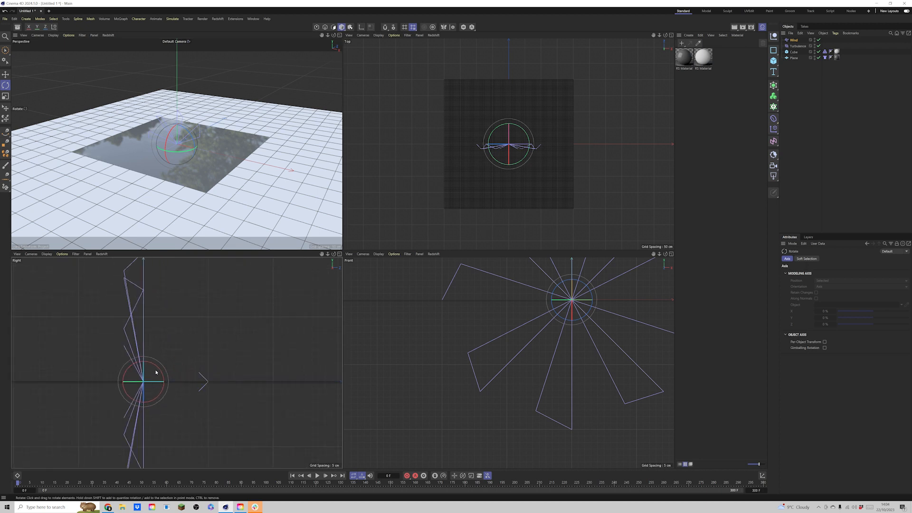
left_click_drag(159, 369, 138, 379)
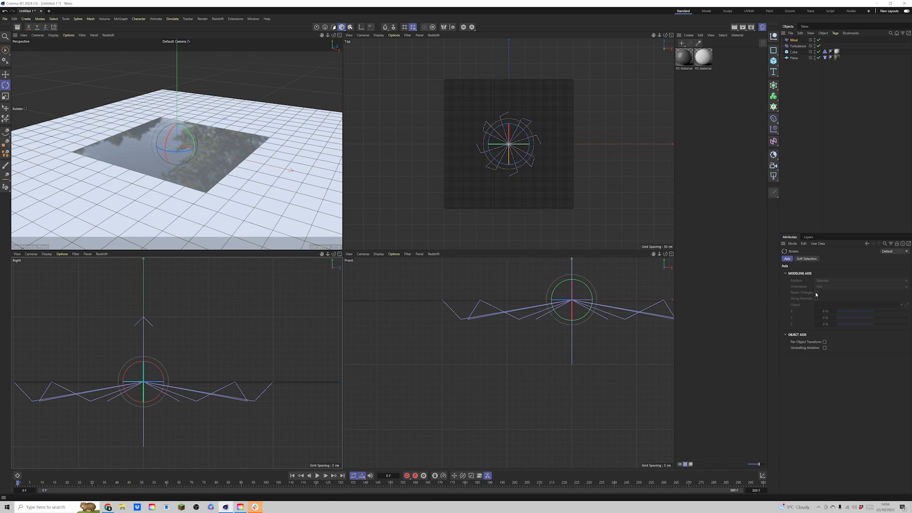
Set the Wind force's speed to 235 cm and raise its turbulence
left_click(793, 40)
double_click(832, 273)
type("2")
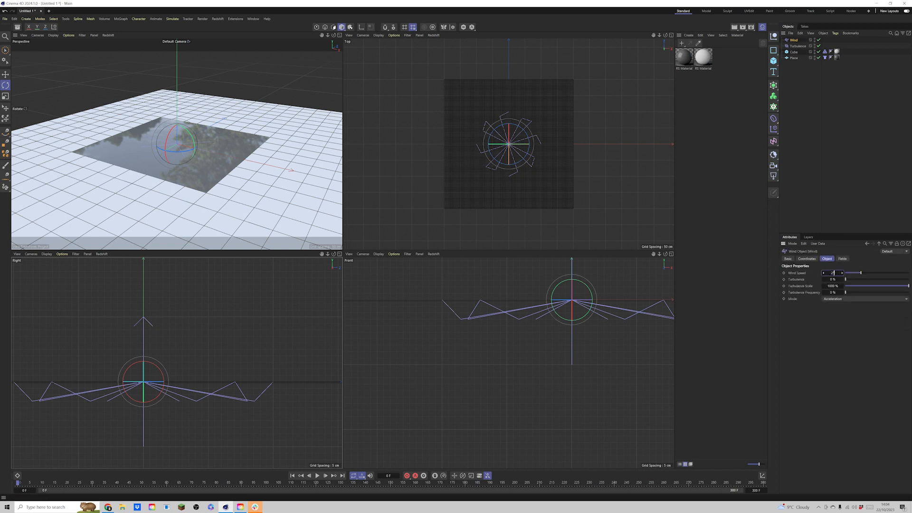
type("35")
key("Return")
double_click(835, 279)
type("2")
type("0")
key("Return")
Set the Wind force's turbulence frequency to 25%, keeping its turbulence scale
double_click(832, 286)
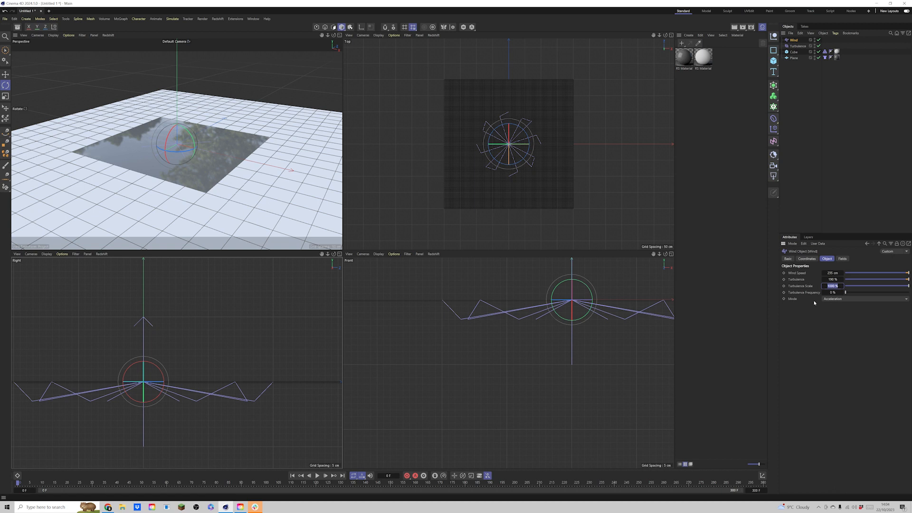
double_click(835, 292)
type("25")
key("Return")
Play the simulation twice in the full perspective view to check the wind's effect on the cloth, and return to the first frame
left_click(339, 35)
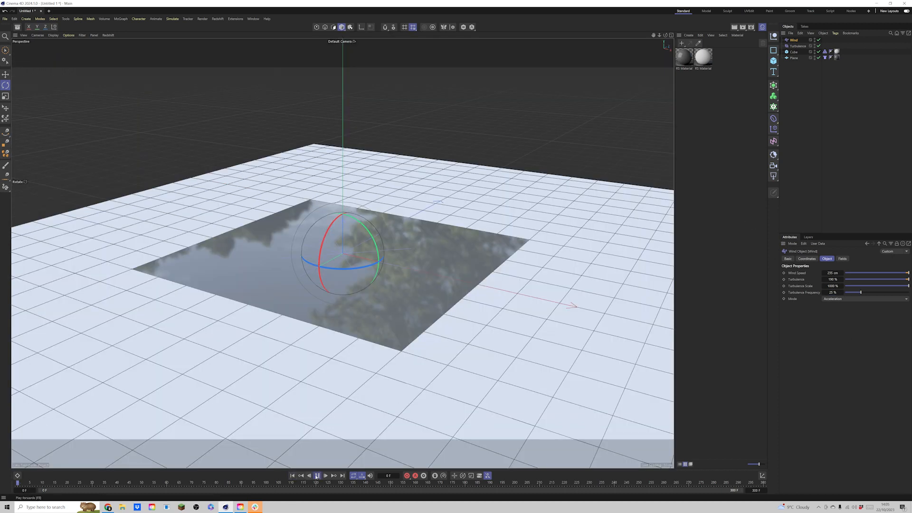
left_click(317, 476)
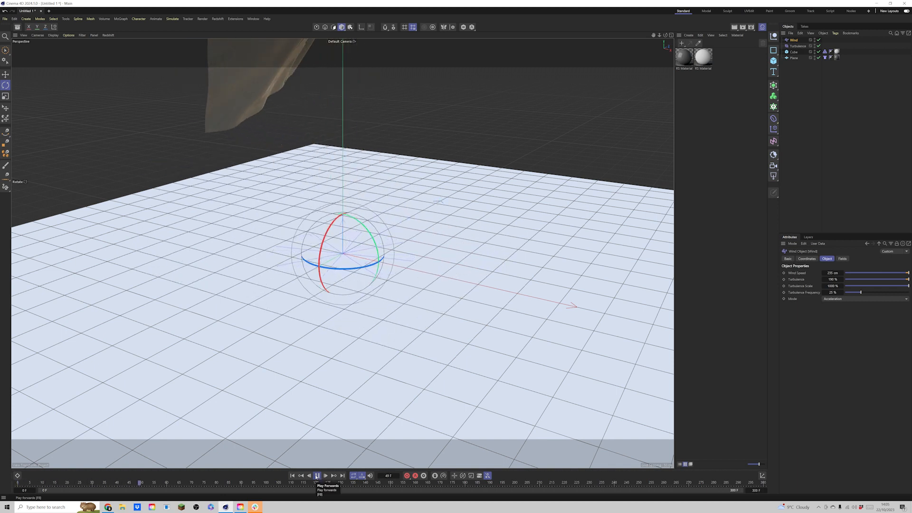
left_click(317, 477)
left_click(293, 476)
left_click(319, 476)
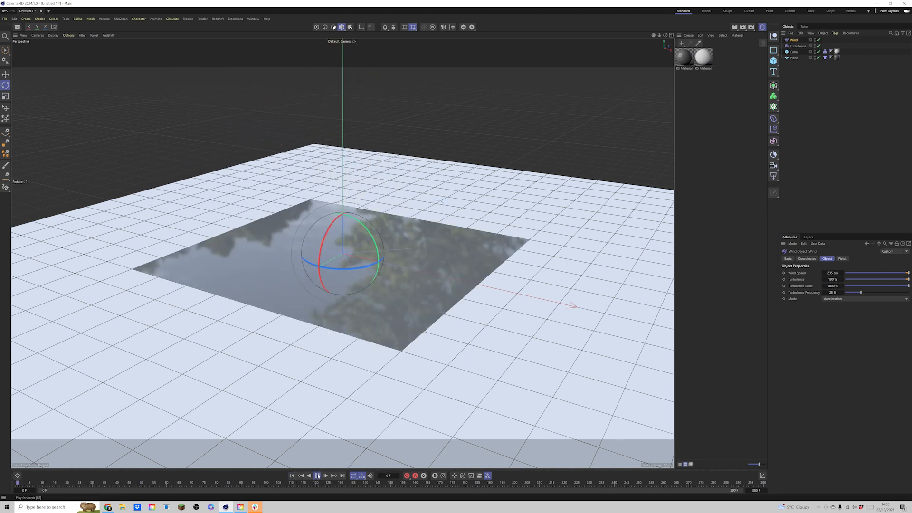
left_click(318, 475)
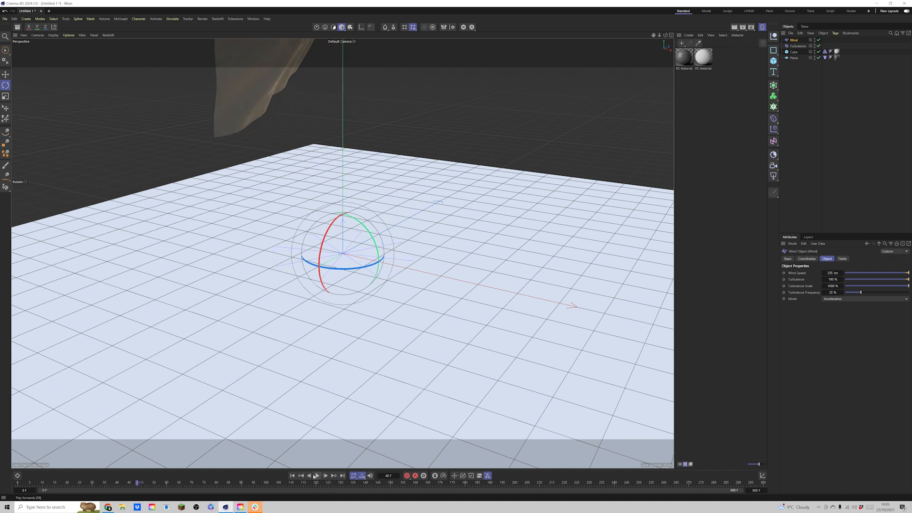
left_click(292, 476)
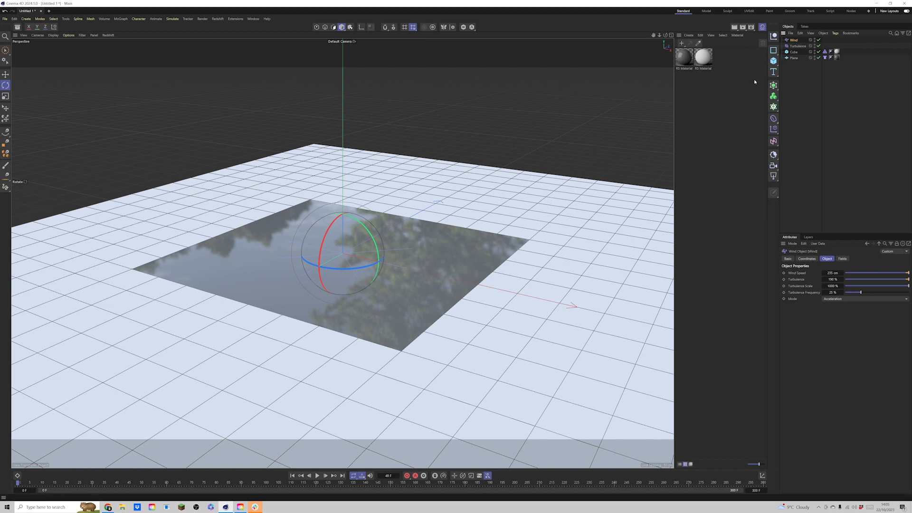
Add a Spherical Field to the Wind force to limit where it acts
left_click(844, 259)
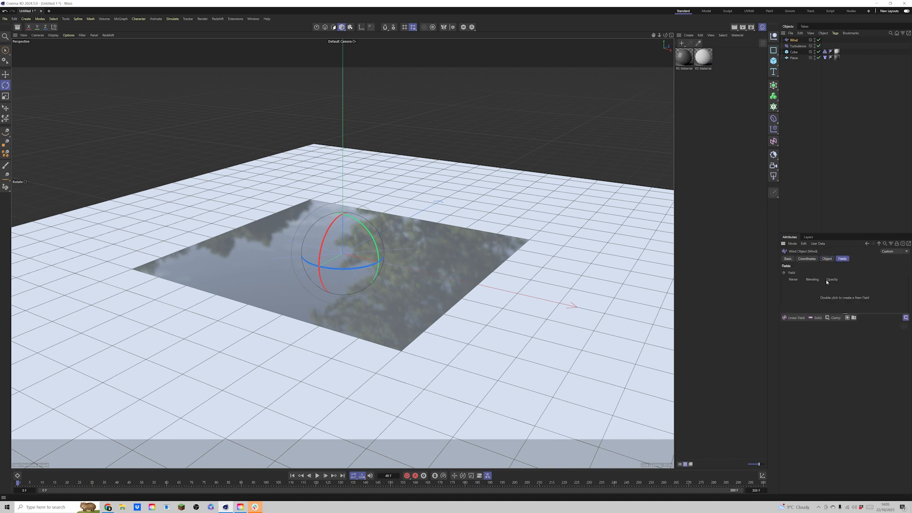
left_click(796, 318)
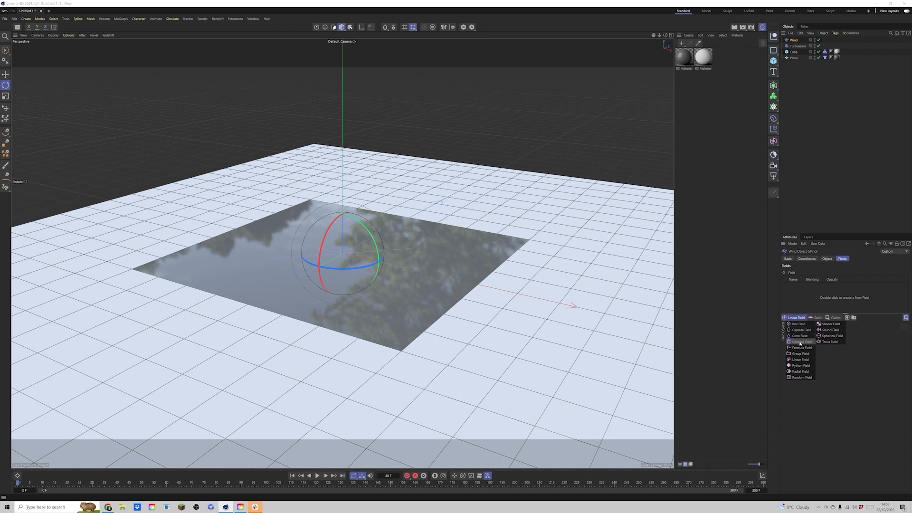
left_click(831, 336)
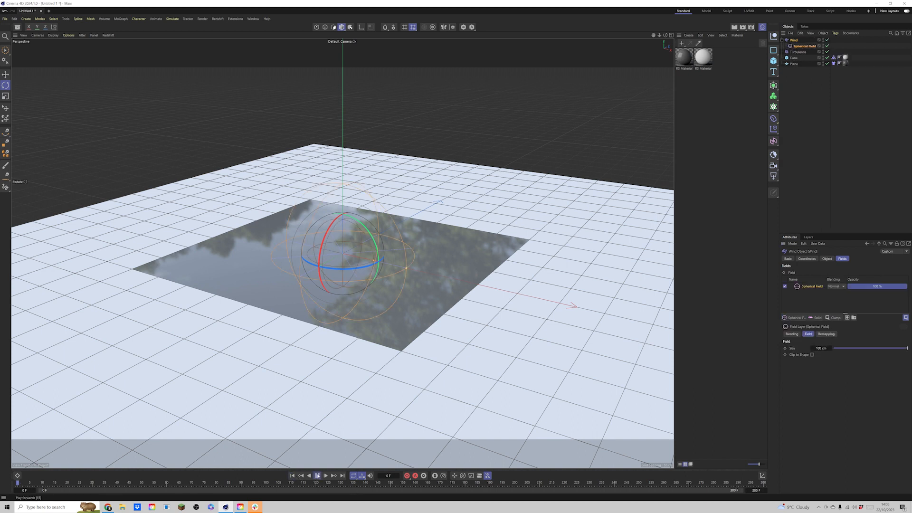
Play the simulation twice to check how the field-limited wind lifts the cloth, and return to the first frame
left_click(318, 476)
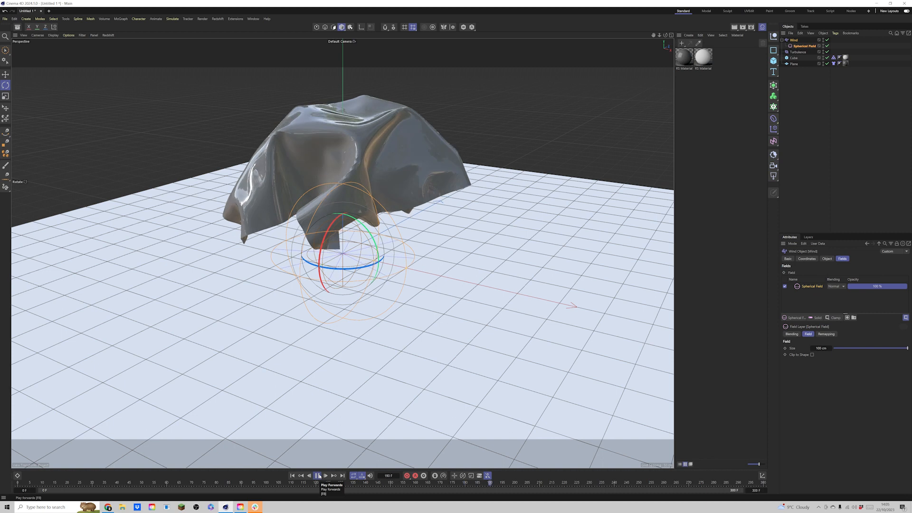
left_click(318, 476)
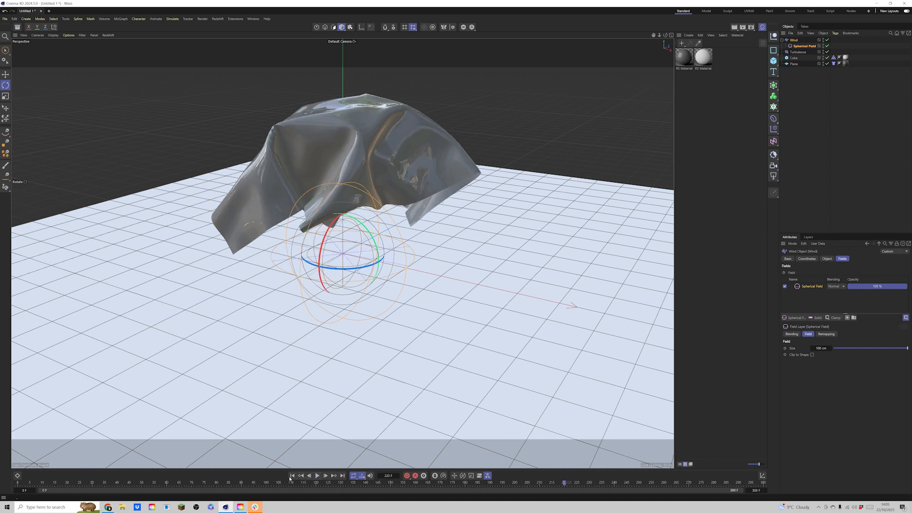
left_click(293, 475)
left_click(317, 476)
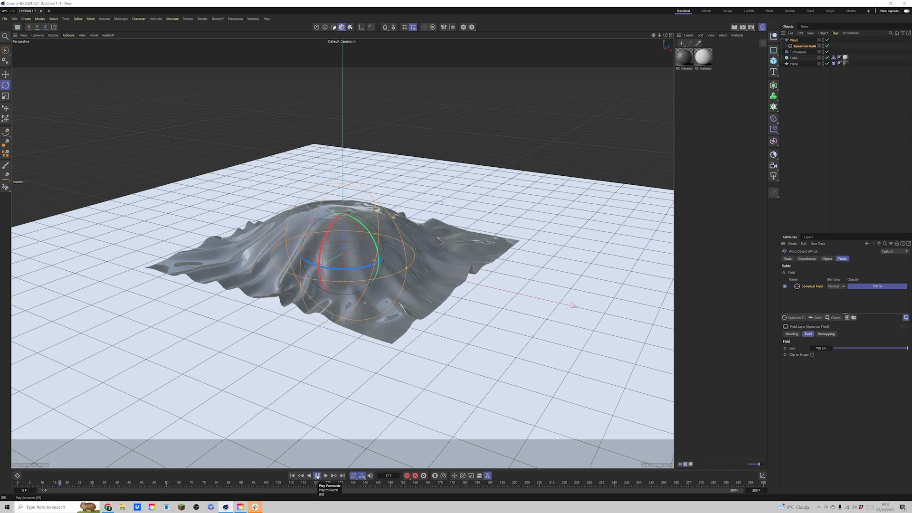
left_click(318, 475)
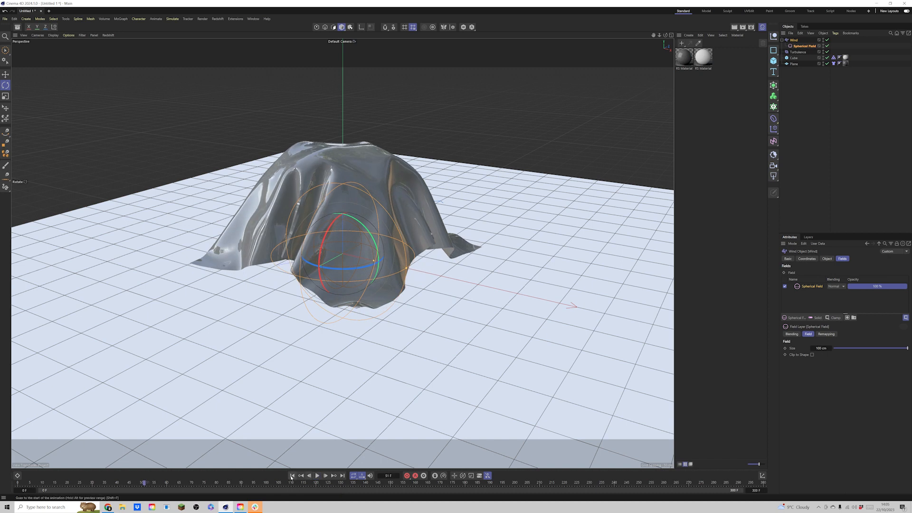
left_click(293, 475)
Move the spherical field along its X axis to just outside the plane's edge, and rename the Wind force to Force 1
key("e")
left_click_drag(404, 265, 624, 302)
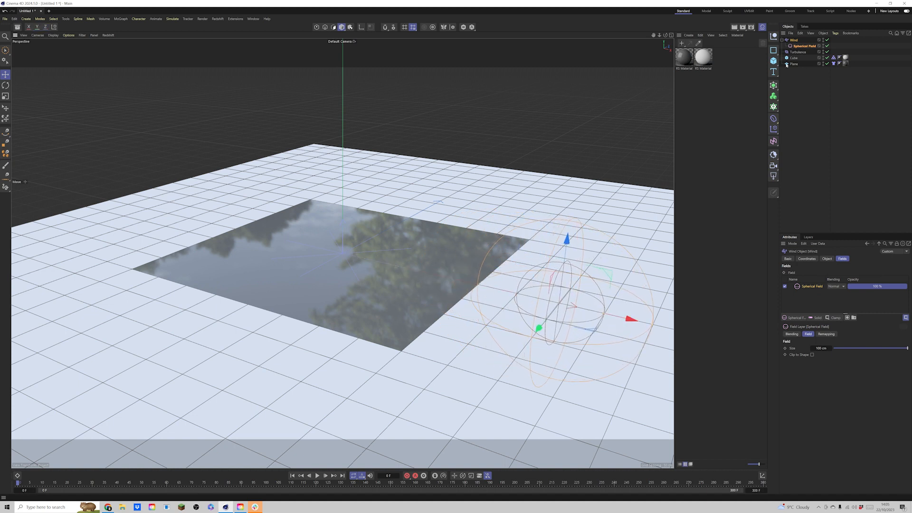
double_click(794, 40)
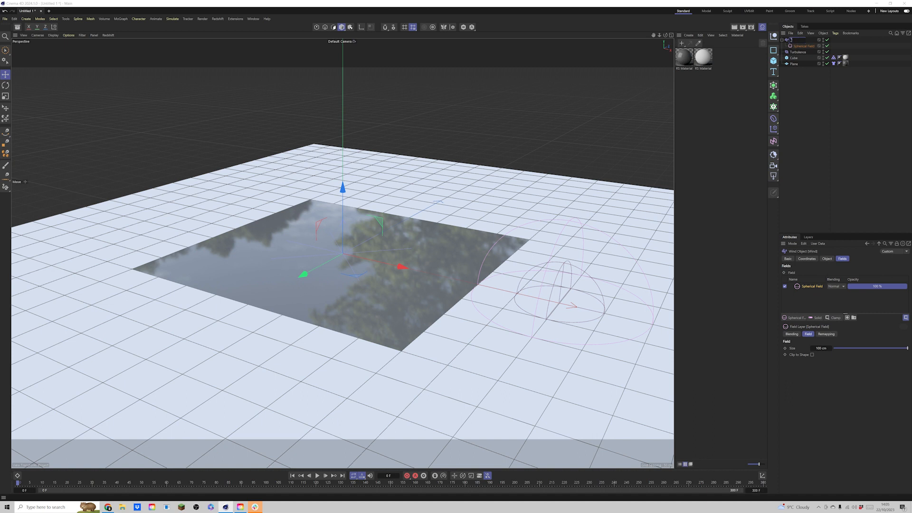
type("Force 1")
key("Return")
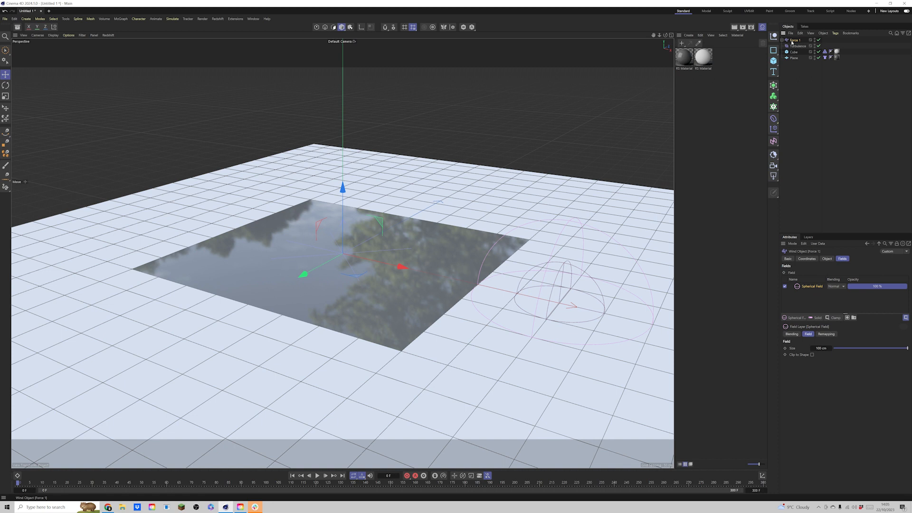
Enlarge the inner radius of Force 1's spherical field
left_click(782, 40)
left_click(803, 46)
left_click_drag(604, 315, 639, 317)
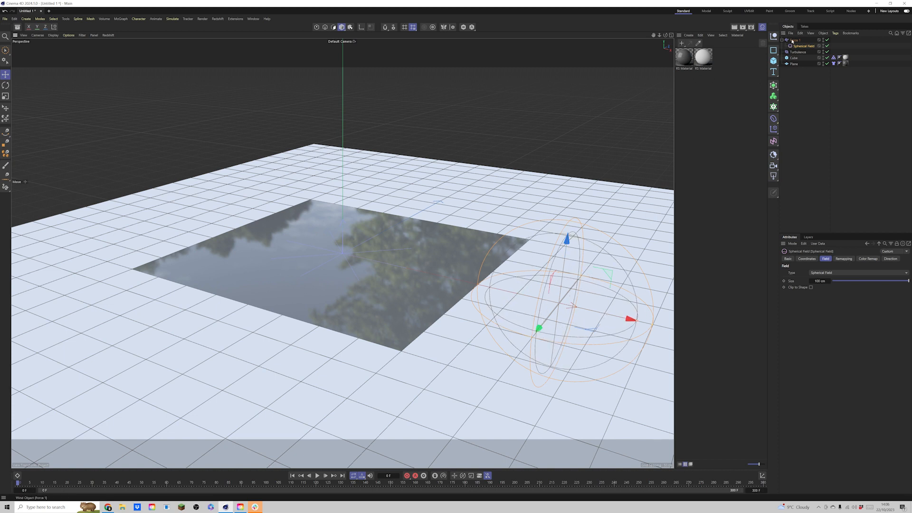
left_click(794, 40)
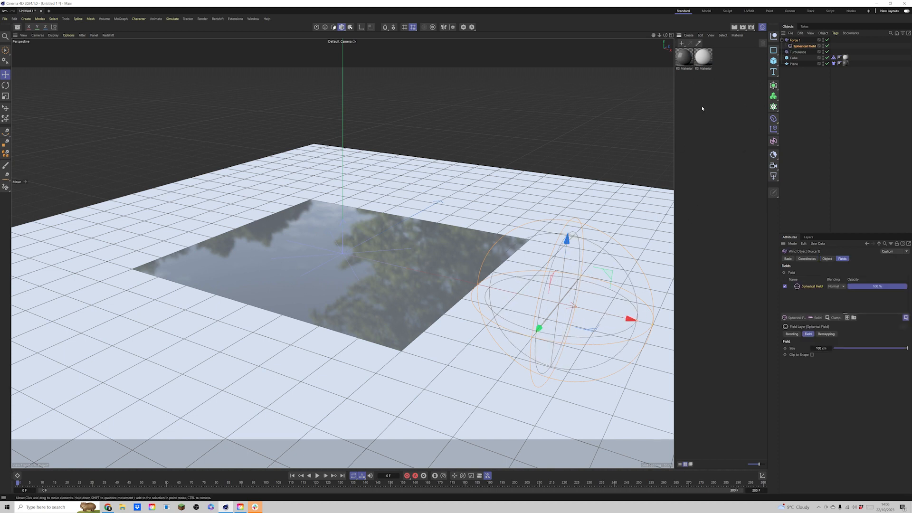
left_click(782, 40)
left_click(793, 41)
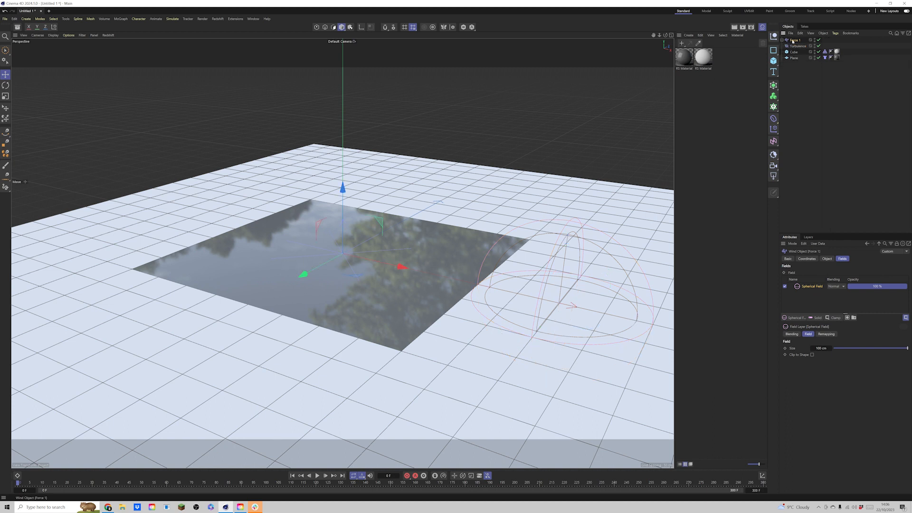
key("ctrl+c")
key("ctrl+v")
double_click(797, 41)
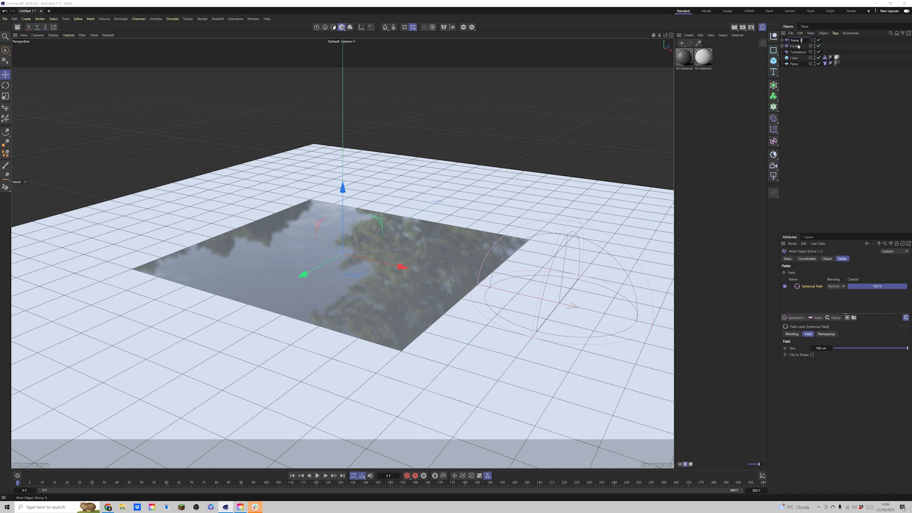
left_click(799, 47)
key("Delete")
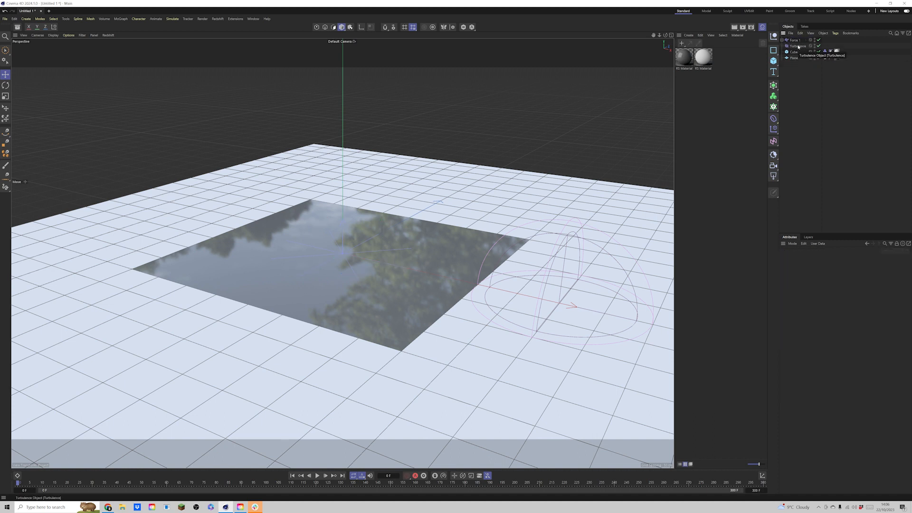
Duplicate Force 1 as Force 2 and move the copy's spherical field to the opposite side of the plane
left_click(791, 41)
left_click(789, 62)
key("ctrl+v")
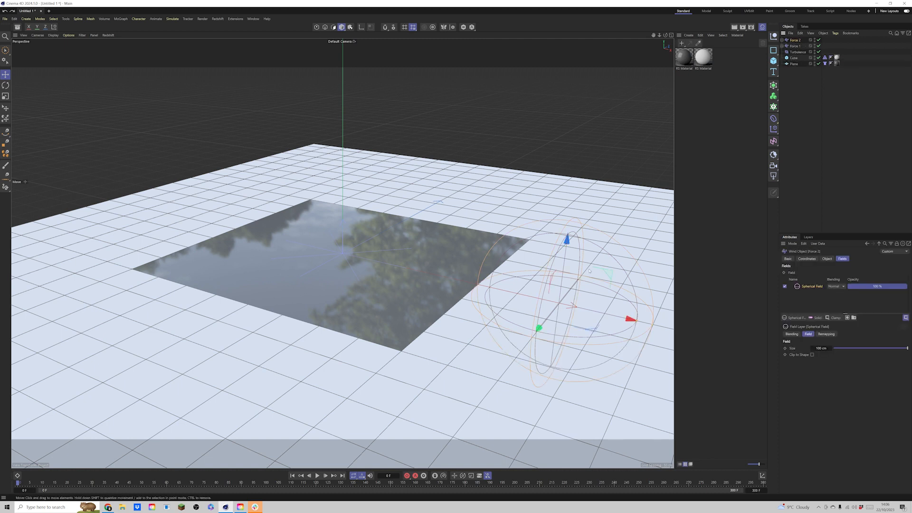
left_click_drag(611, 312, 203, 292)
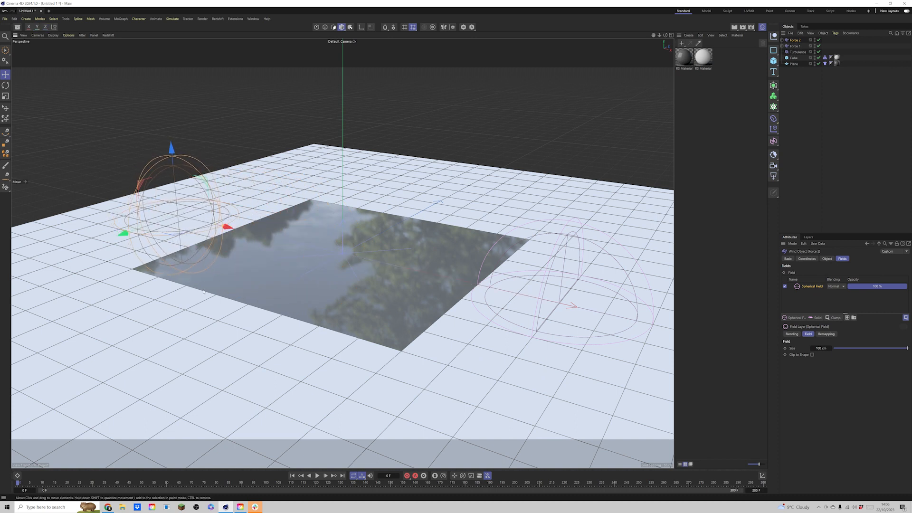
Keyframe Force 1's spherical field outside the plane at frame 0, over the plane at frame 10, and back outside at frame 17
left_click(795, 46)
left_click(782, 46)
left_click(782, 40)
left_click(802, 58)
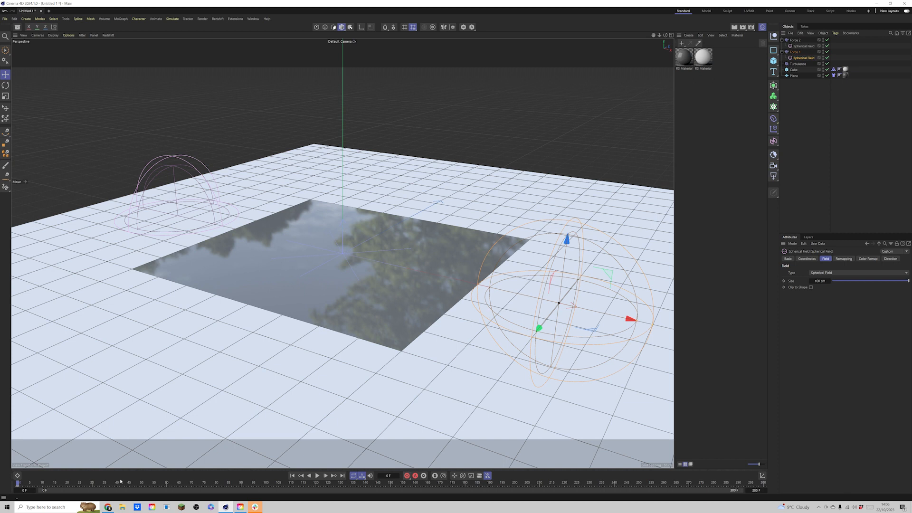
left_click(42, 483)
left_click_drag(630, 318, 481, 305)
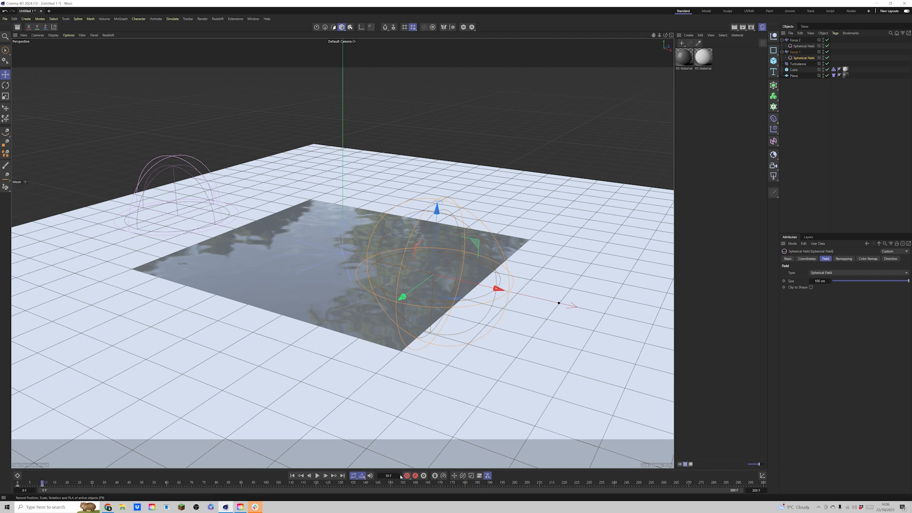
left_click_drag(494, 287, 596, 304)
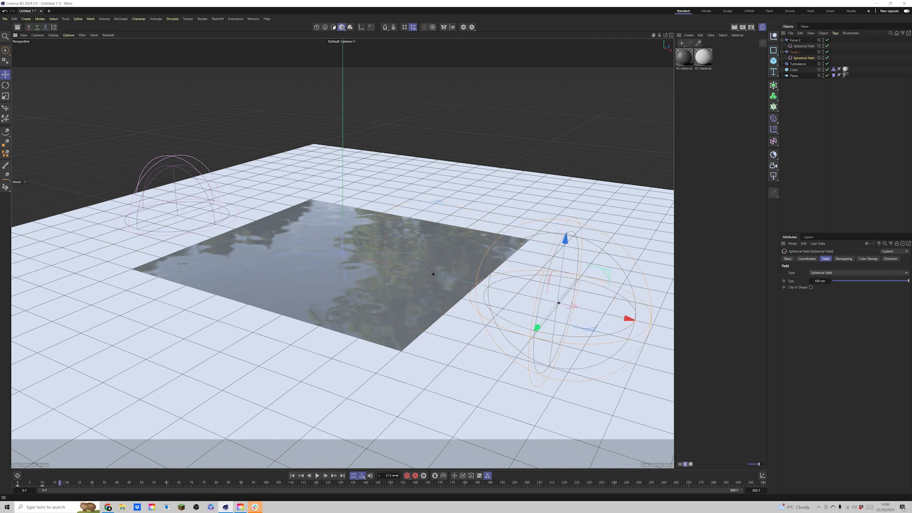
Play the simulation from the first frame to check the animated Force 1 field, and return to the start
left_click(292, 476)
left_click(317, 476)
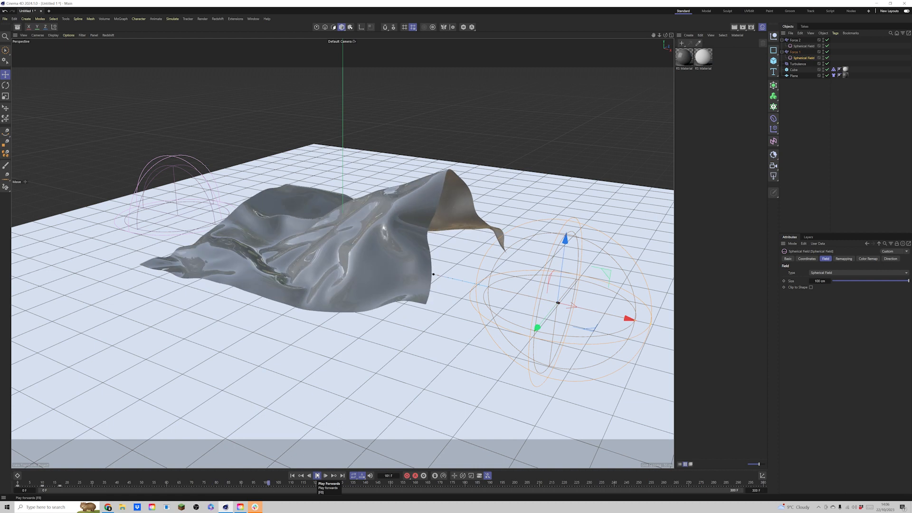
left_click(317, 476)
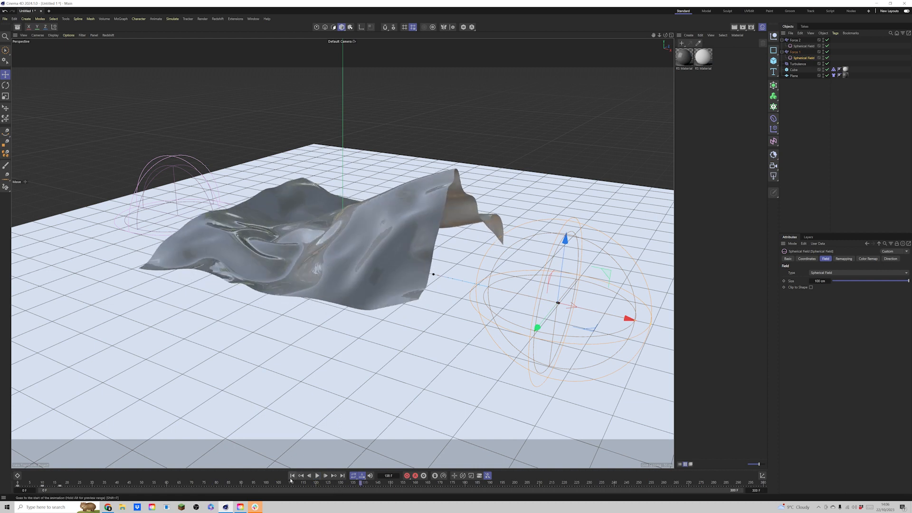
left_click(293, 476)
Set the project's simulation gravity to -30 cm and replay the simulation from the first frame
key("ctrl+d")
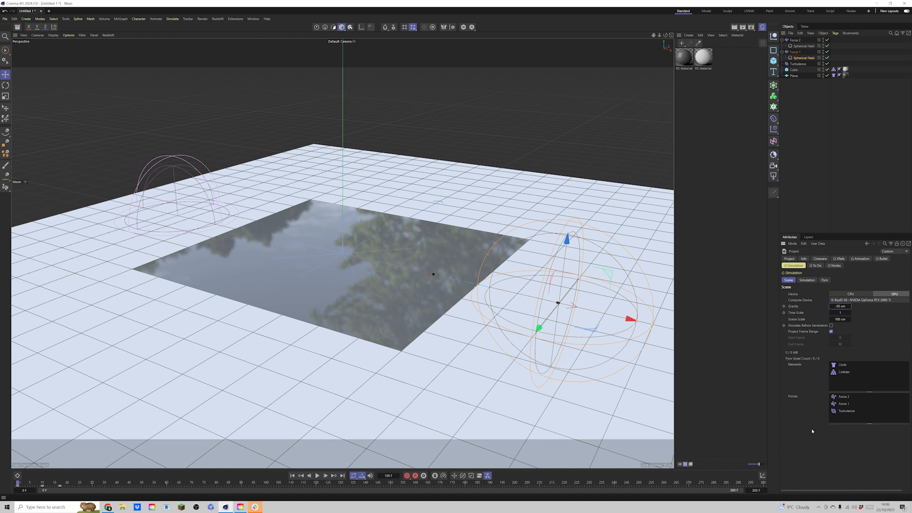
left_click(292, 476)
left_click(317, 475)
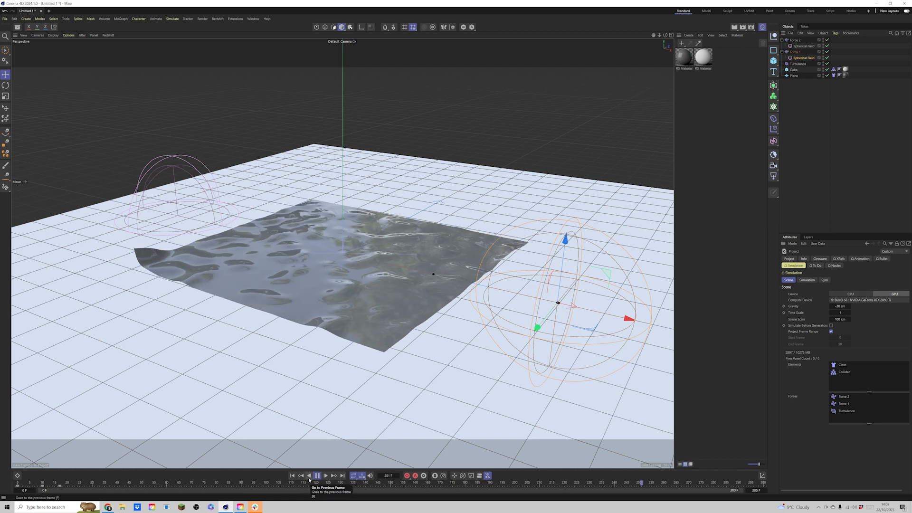
left_click(293, 476)
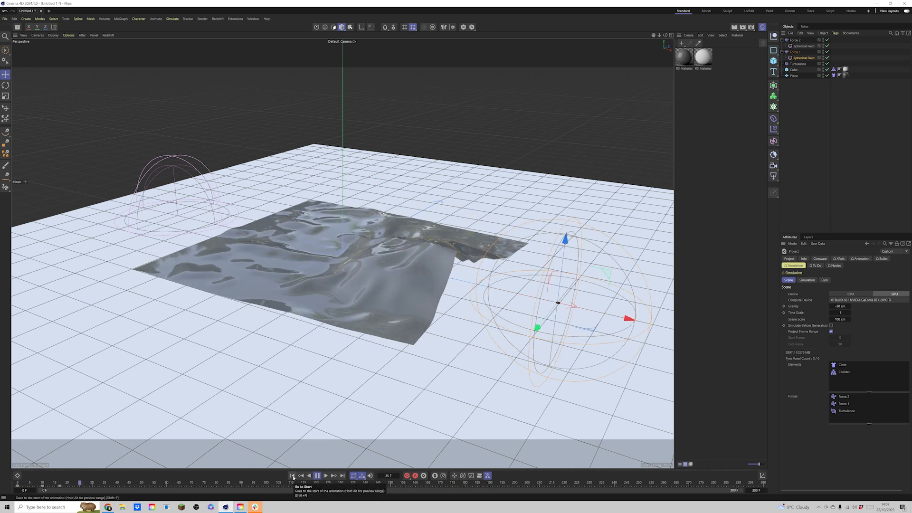
Delete the Turbulence object and replay the cloth simulation from the first frame
left_click(803, 64)
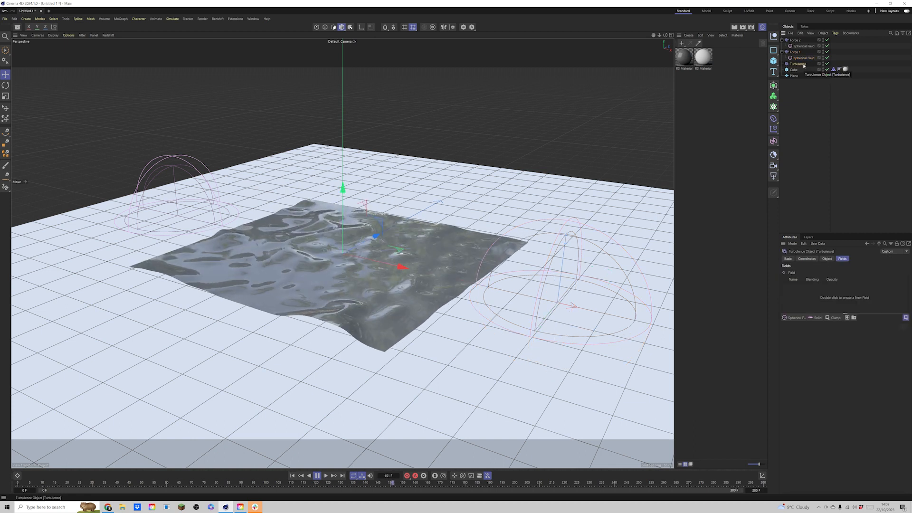
key("Delete")
left_click(301, 475)
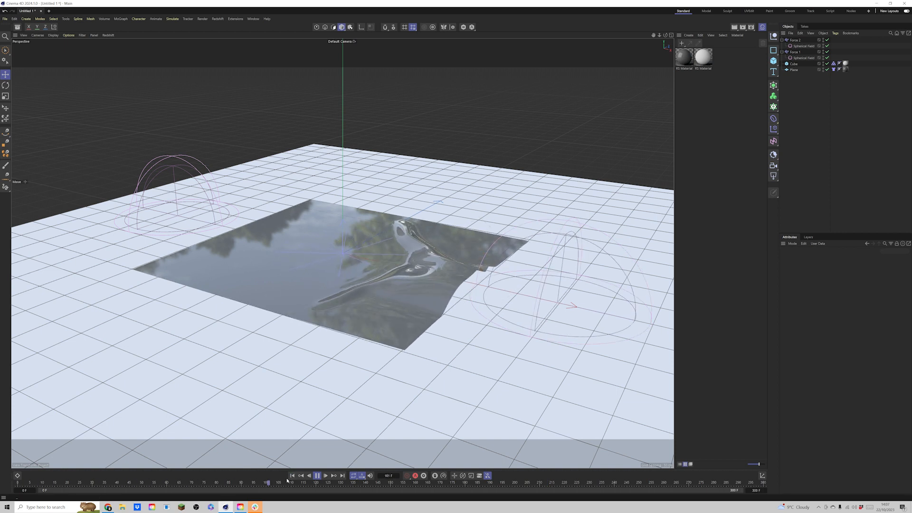
left_click(292, 476)
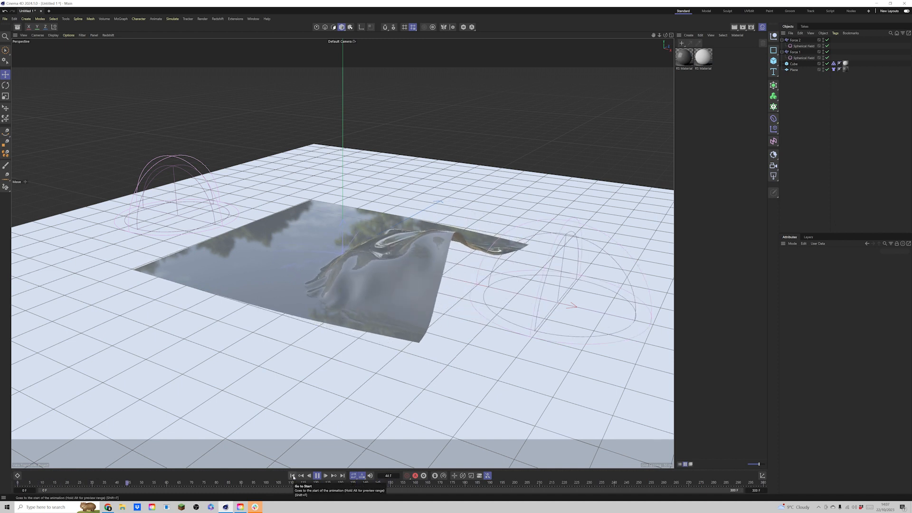
left_click(292, 476)
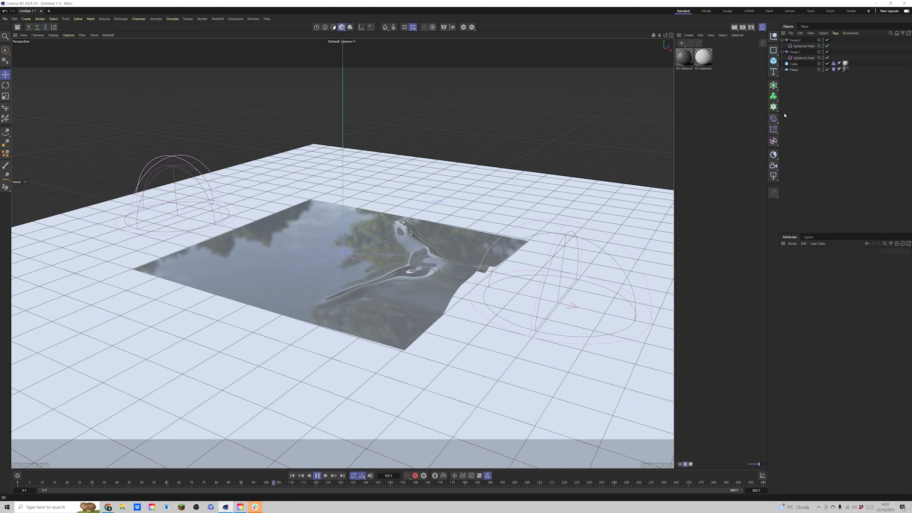
Set the project's simulation gravity to -60 cm, replay the simulation from the start, and stop playback
key("ctrl+d")
left_click(838, 306)
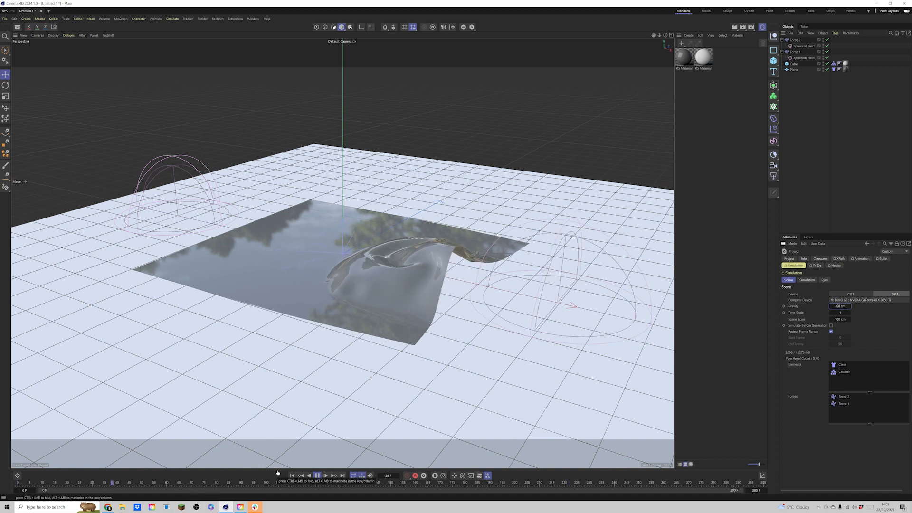
left_click(292, 476)
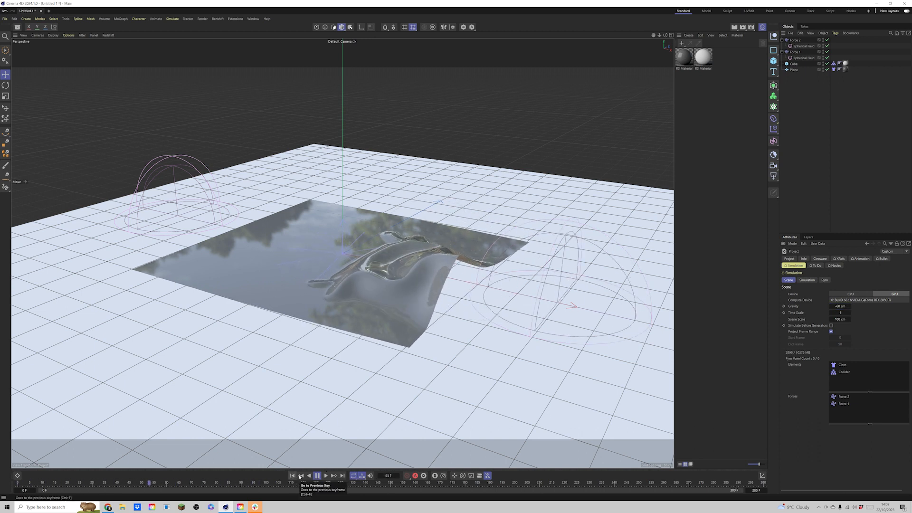
left_click(317, 477)
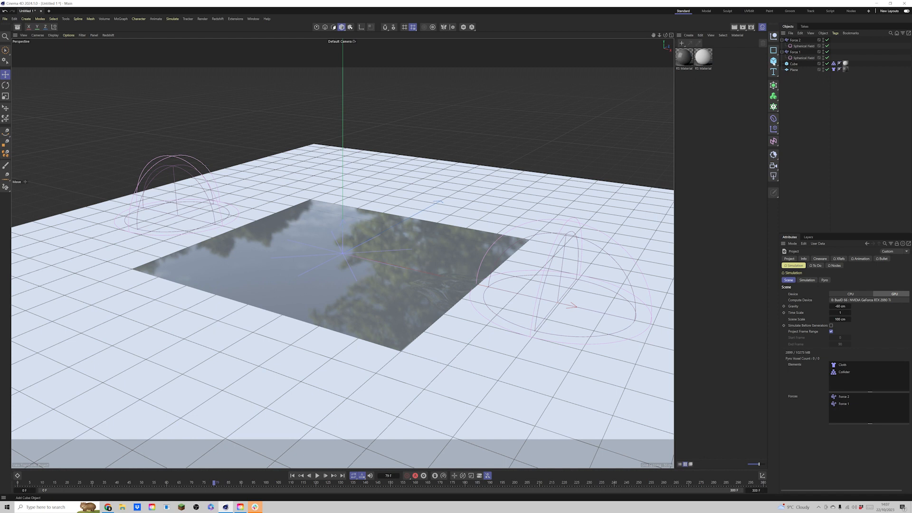
Set Force 1's wind speed to 300 cm and play the simulation to check the lift on the cloth
left_click(804, 57)
left_click(807, 258)
left_click(795, 52)
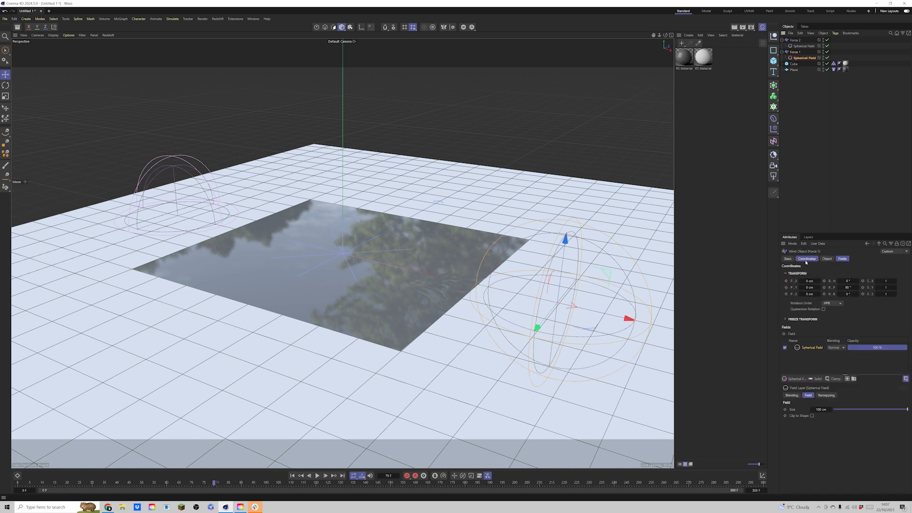
left_click(828, 259)
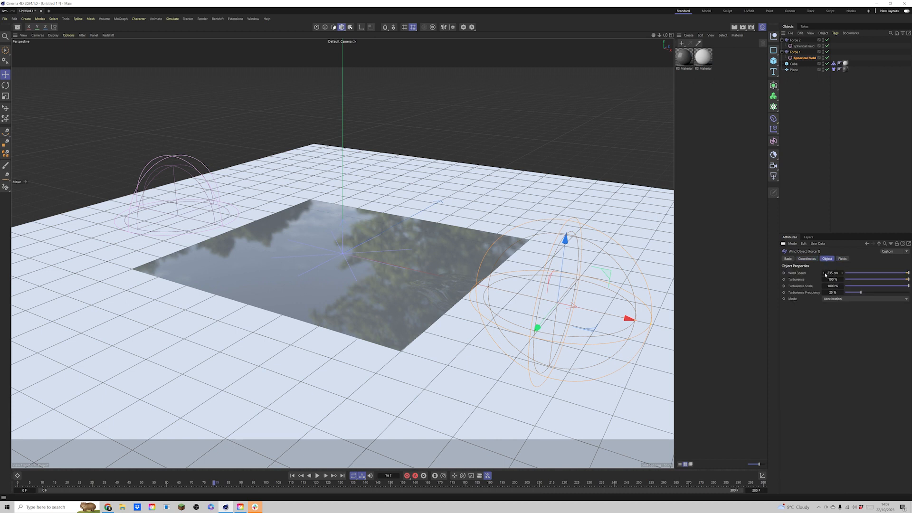
left_click(828, 273)
key("Return")
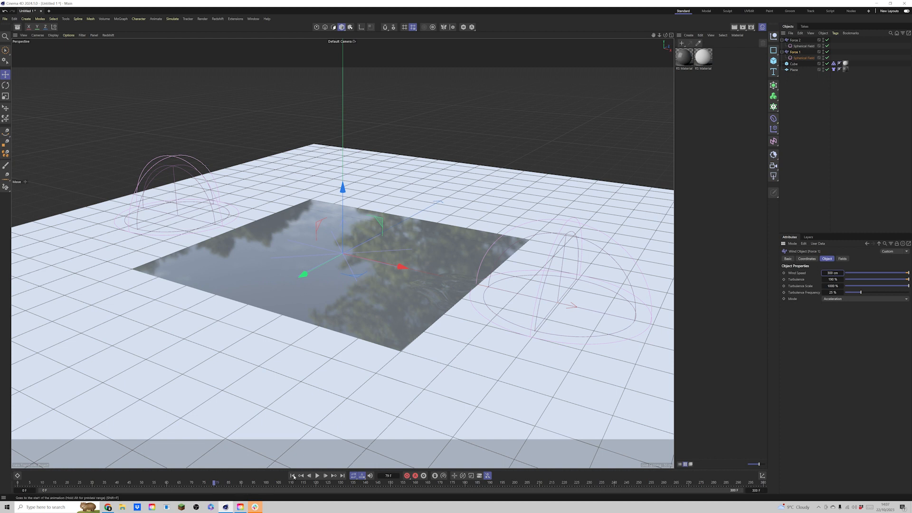
left_click(318, 476)
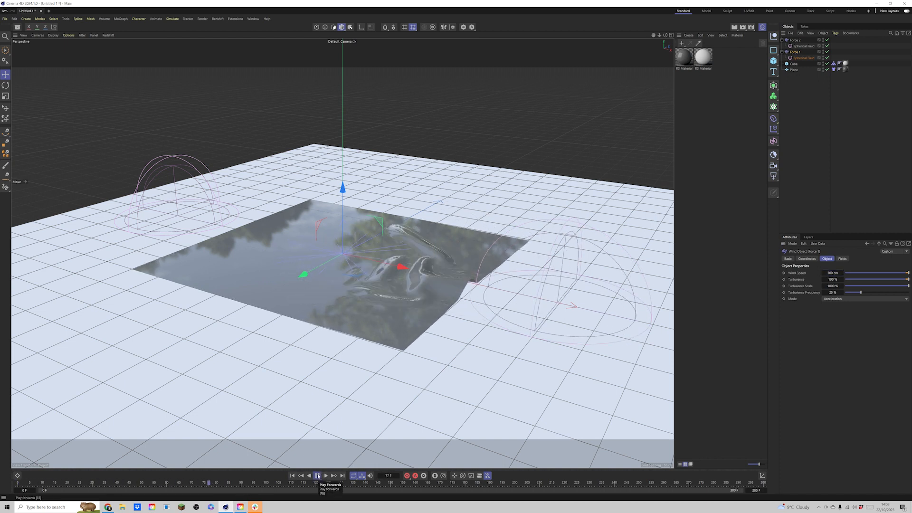
left_click(318, 476)
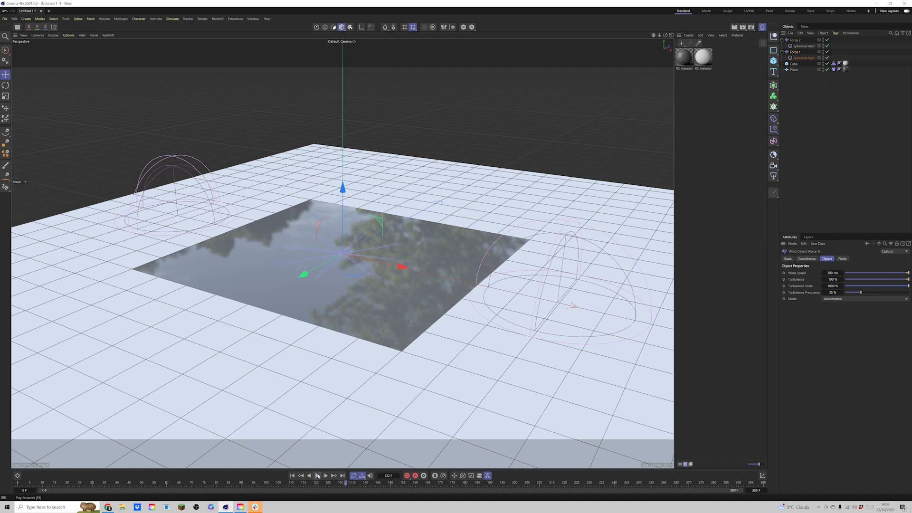
Keyframe Force 2's spherical field outside the plane at frame 11, over the plane's near side at frame 20, and back outside at frame 27
left_click(800, 46)
left_click_drag(67, 483, 45, 486)
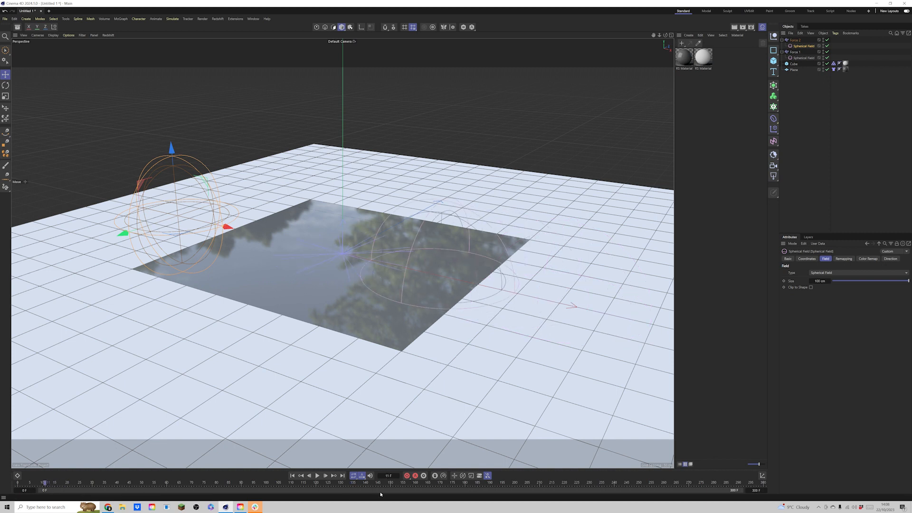
left_click(67, 484)
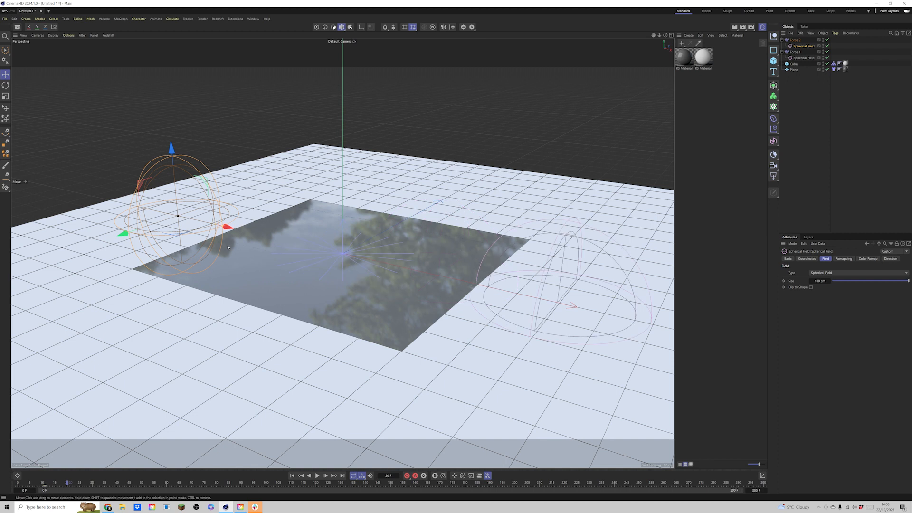
left_click_drag(247, 227, 385, 246)
left_click_drag(281, 270, 248, 321)
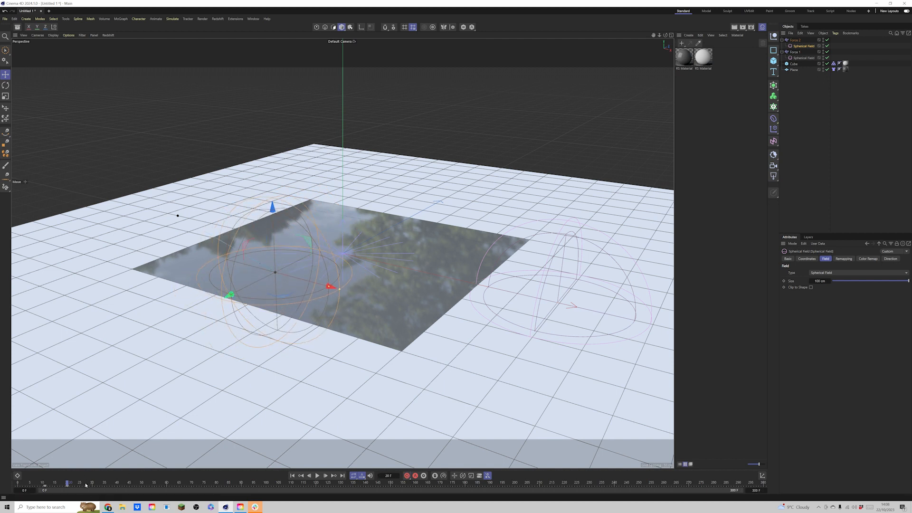
left_click_drag(327, 286, 163, 243)
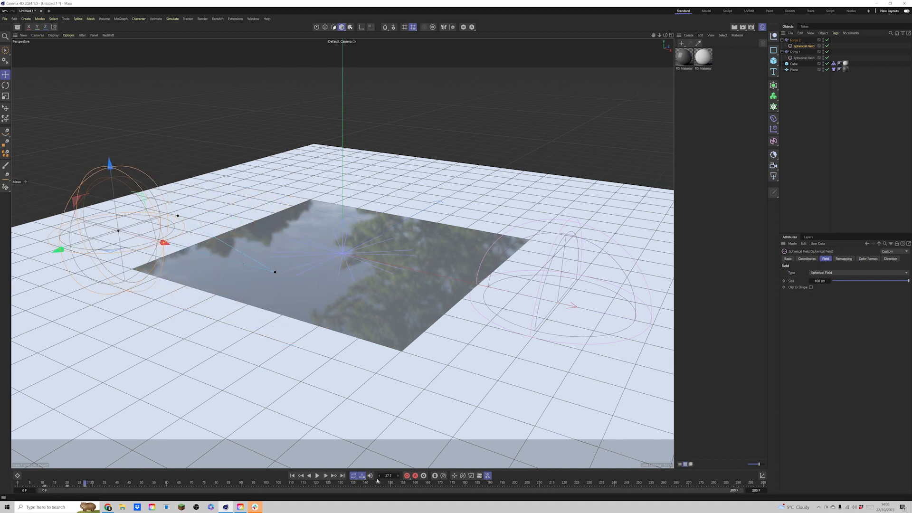
Play the simulation from the first frame to check how both animated wind fields fold the cloth
left_click(292, 475)
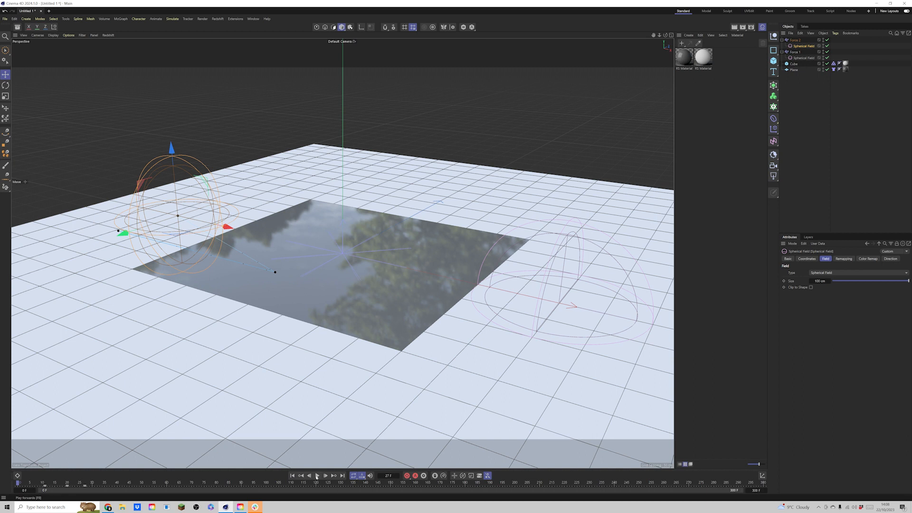
left_click(317, 476)
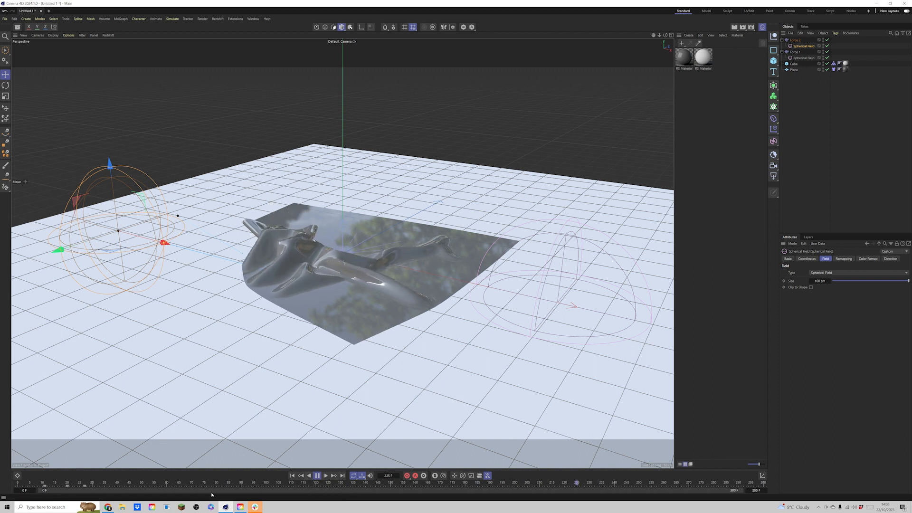
left_click(318, 476)
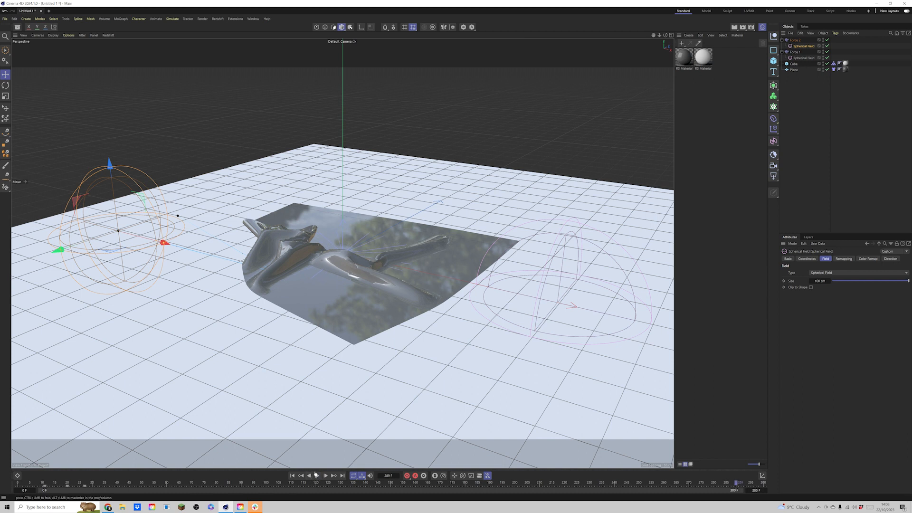
Re-key Force 2's spherical field at frame 20 closer to the plane's outer edge, and replay the simulation from the start
left_click_drag(91, 488, 68, 488)
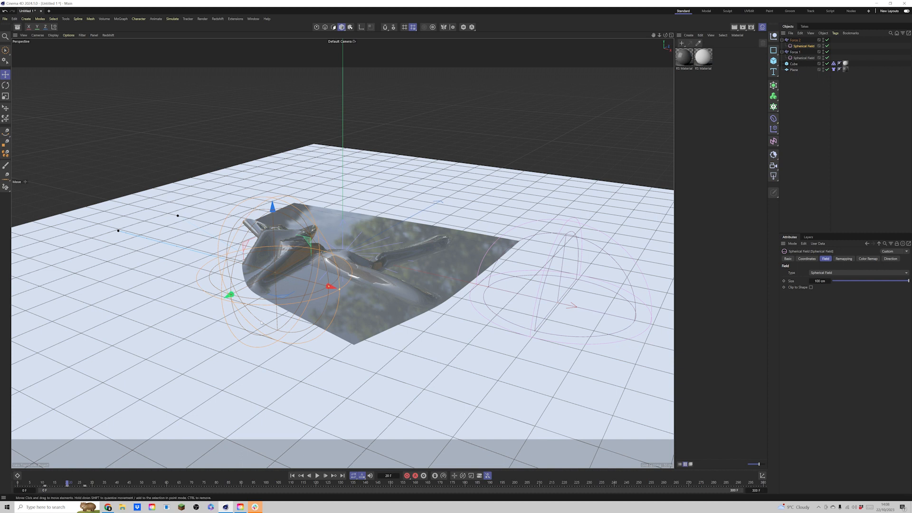
left_click_drag(328, 286, 262, 274)
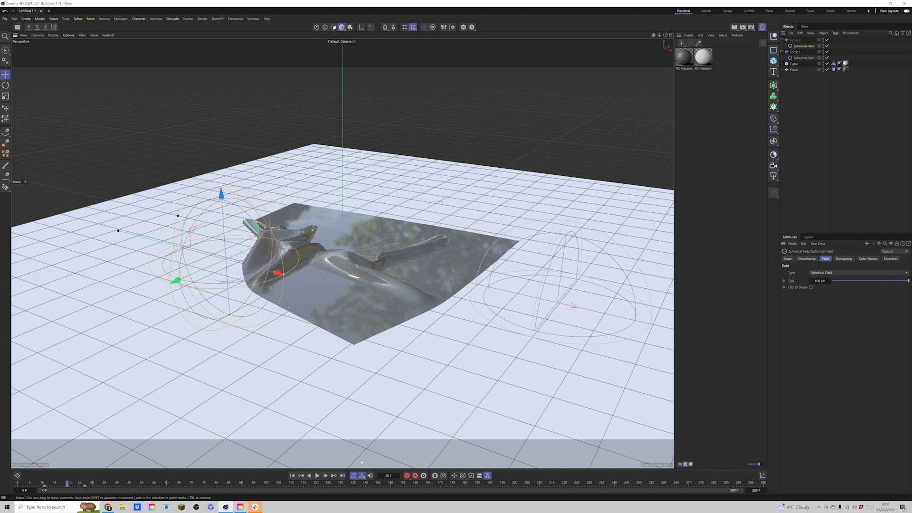
left_click(293, 477)
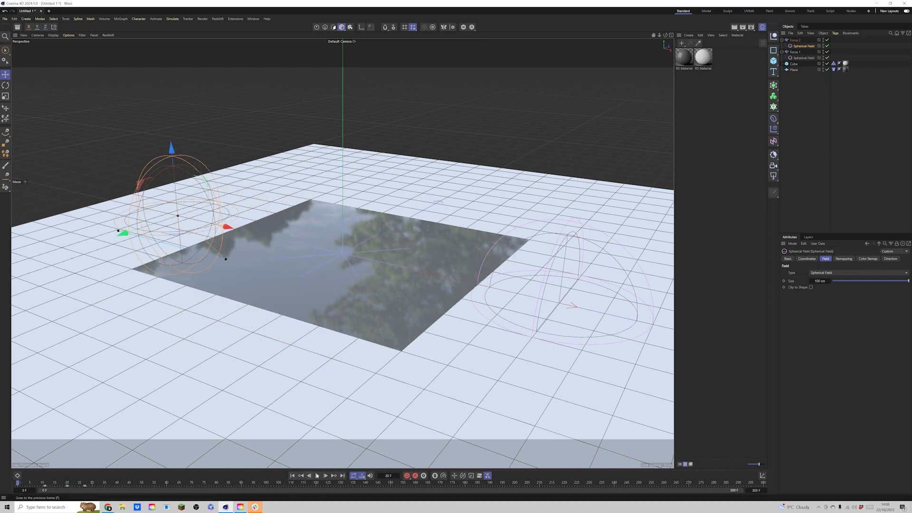
left_click(318, 475)
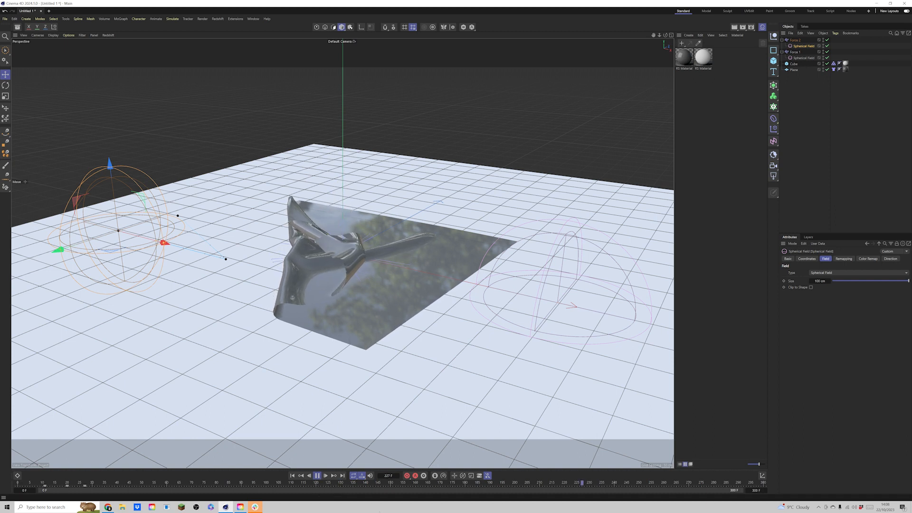
left_click(318, 476)
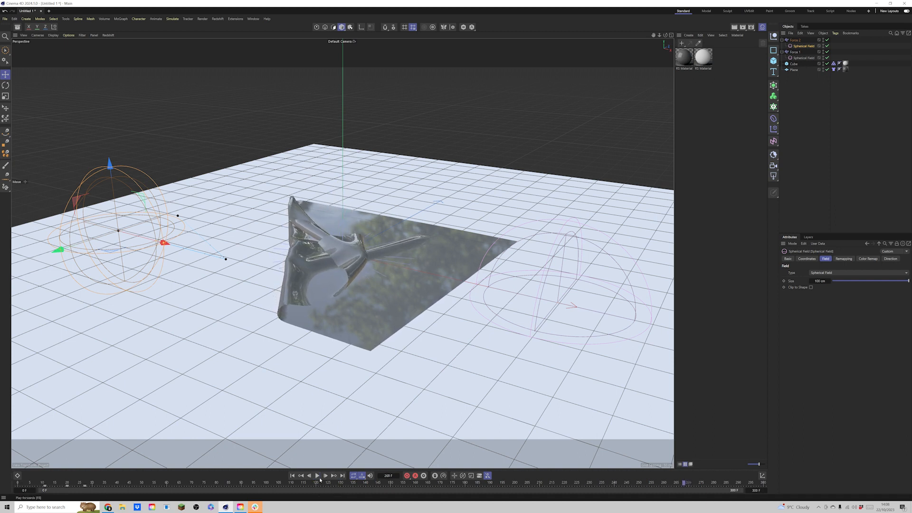
left_click(292, 476)
At frame 20, re-key Force 2's spherical field above the plane's centre, reduce its size to about 89 cm, and return to the first frame
left_click_drag(64, 484, 68, 484)
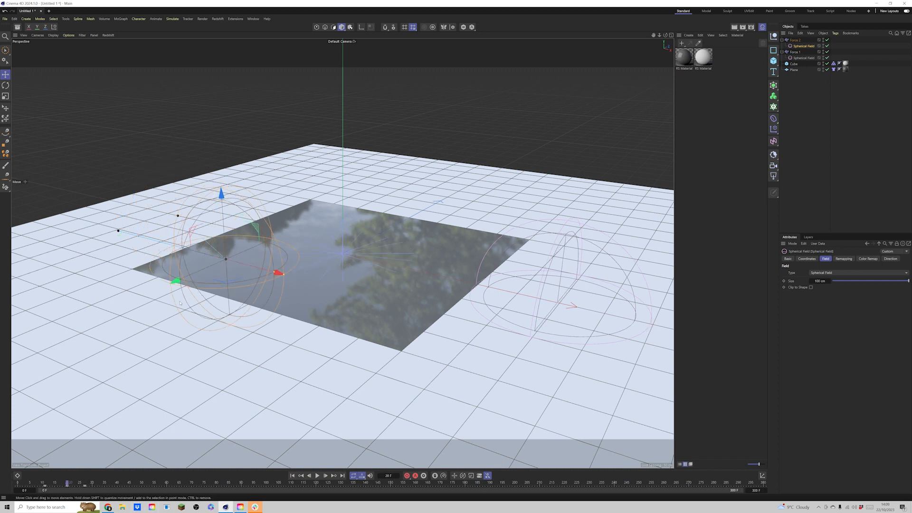
left_click_drag(186, 284, 410, 247)
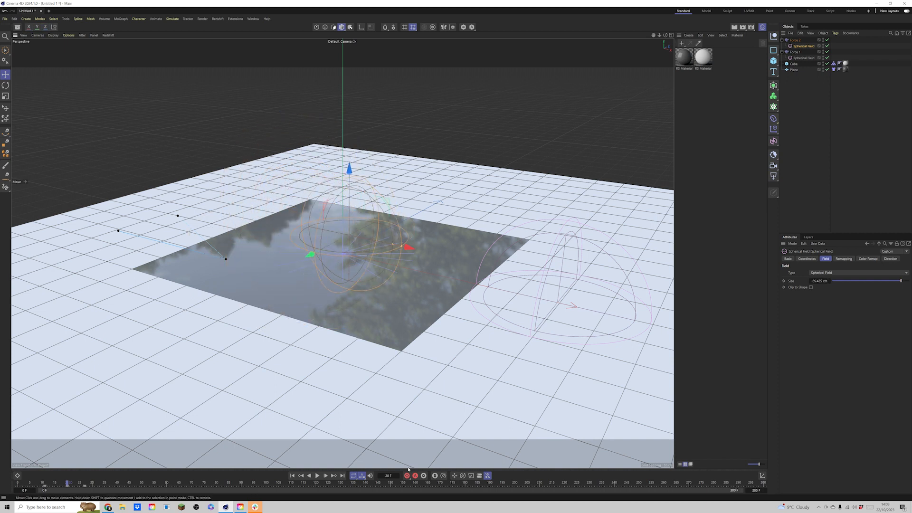
left_click(292, 475)
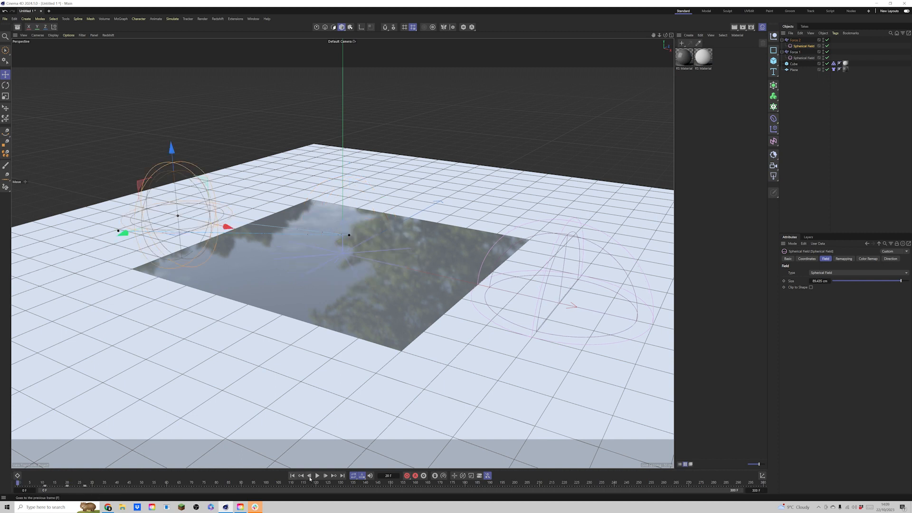
Play the simulation from the first frame to check the folds made by Force 2's smaller spherical field
left_click(319, 475)
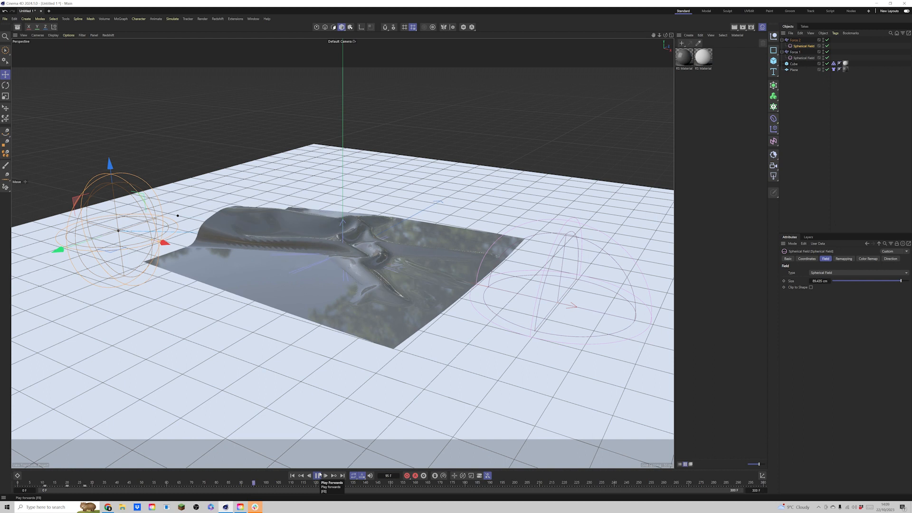
left_click(318, 475)
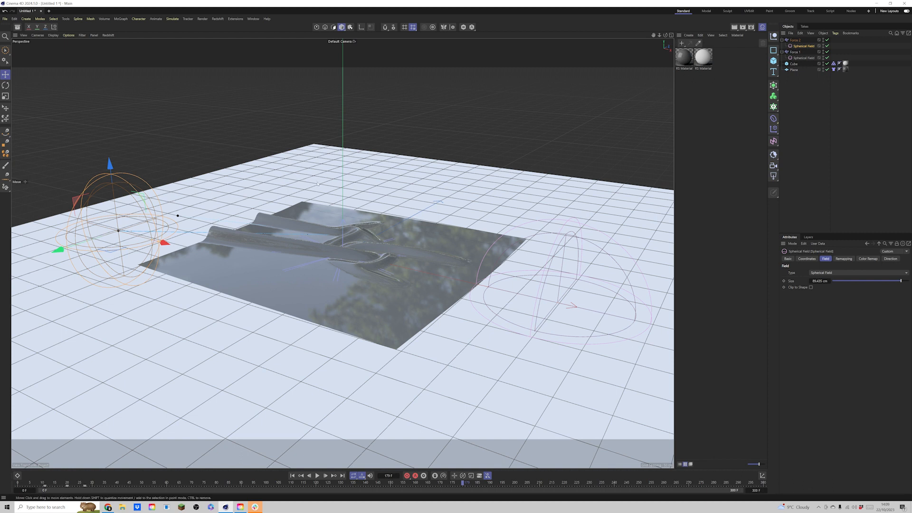
Duplicate Force 2 with its spherical field, and key the copy's field beyond the plane's far corner at frame 11
left_click(794, 40)
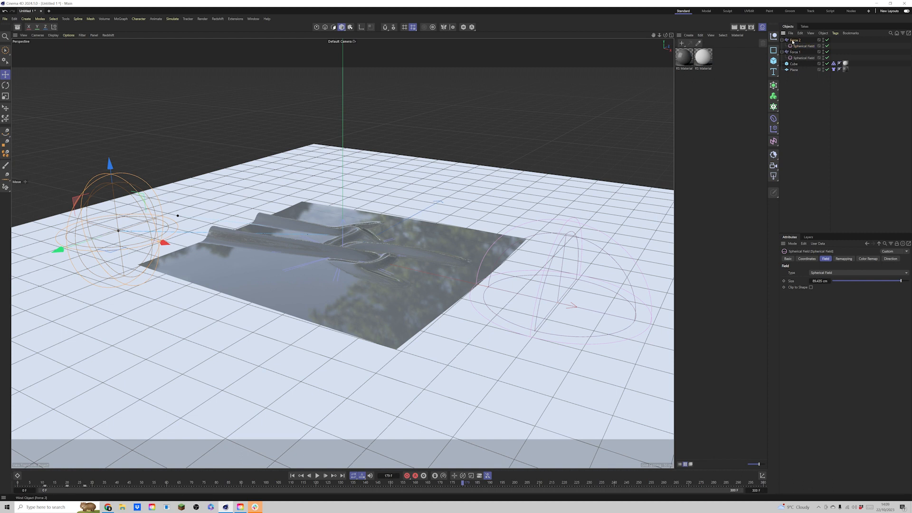
key("ctrl+c")
key("ctrl+v")
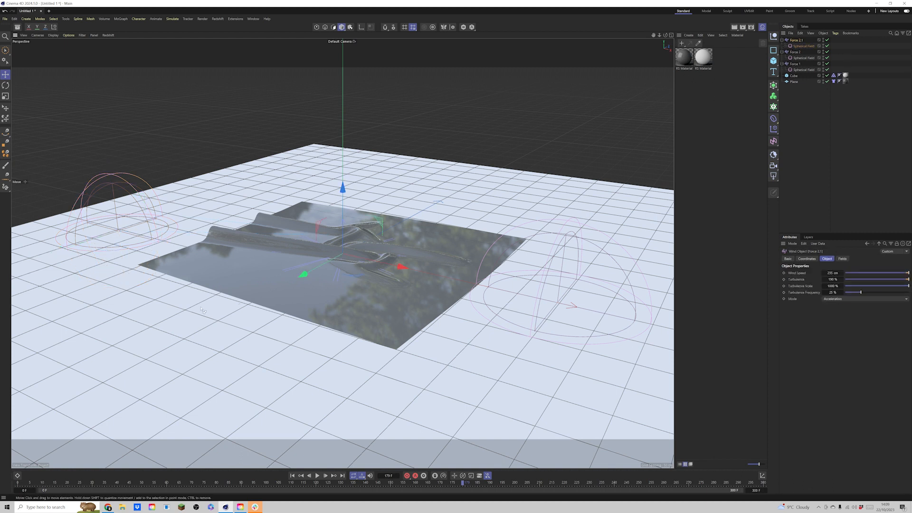
left_click(803, 46)
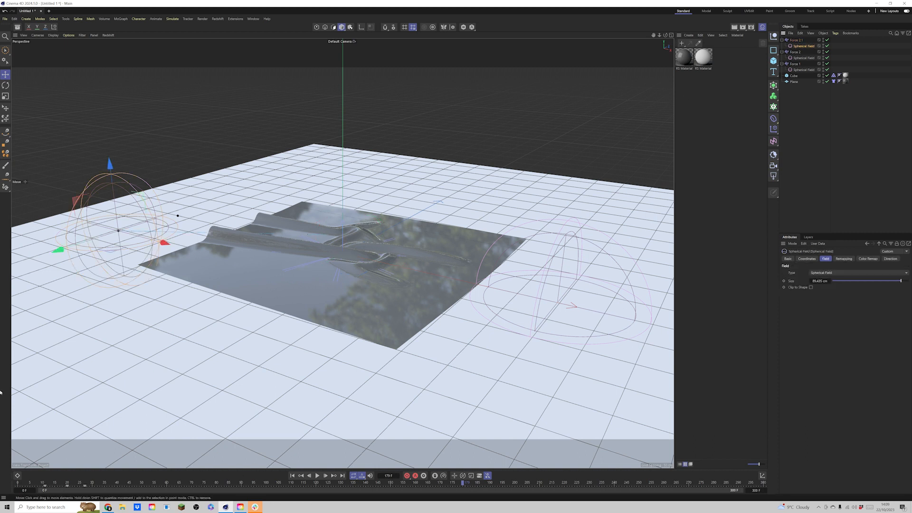
left_click(45, 483)
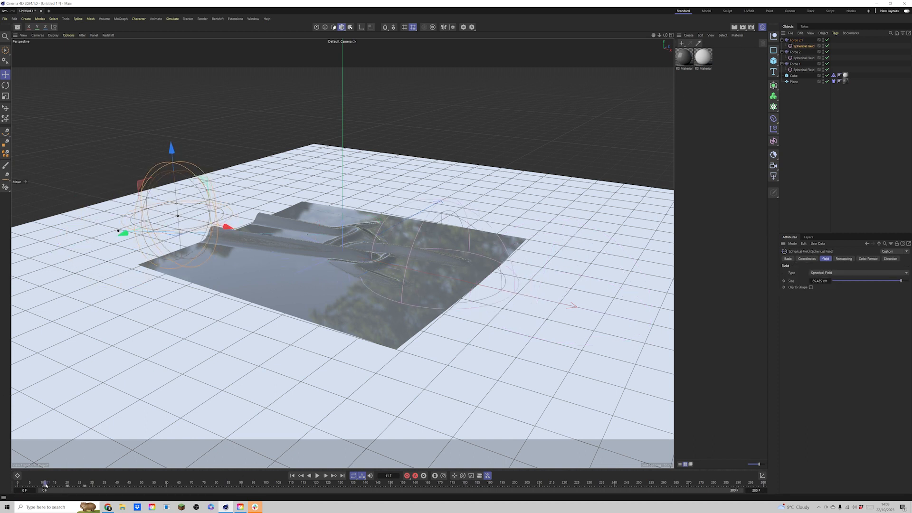
left_click_drag(124, 232, 242, 194)
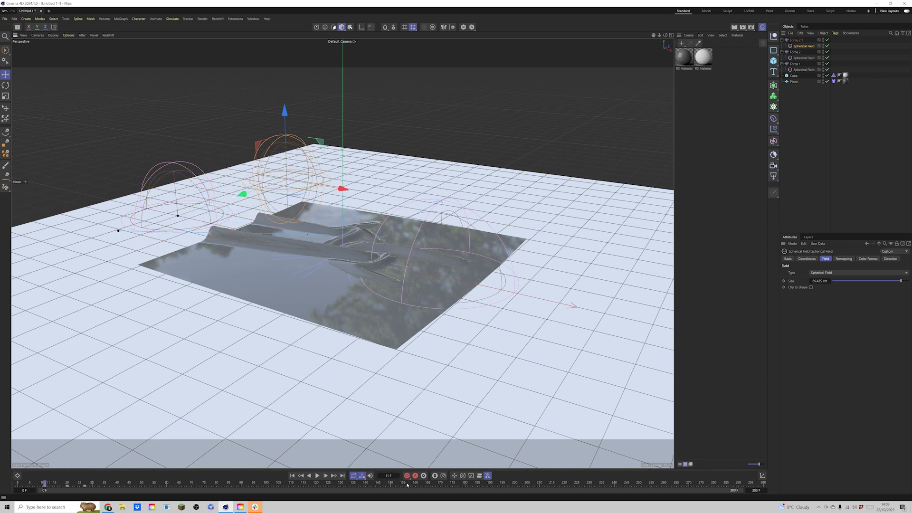
At frame 20, key the duplicated Force 2 spherical field over the middle of the plane's near half
left_click_drag(58, 485, 67, 487)
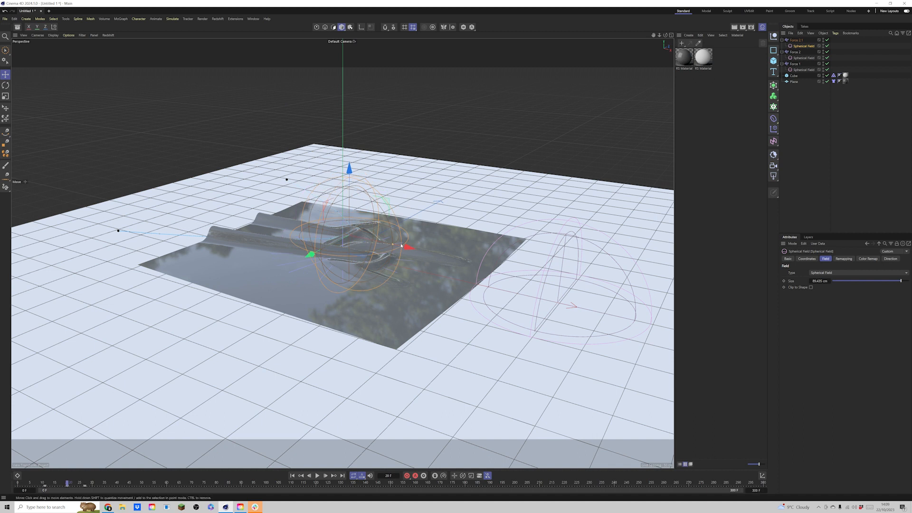
left_click_drag(411, 248, 472, 261)
left_click_drag(386, 270, 327, 304)
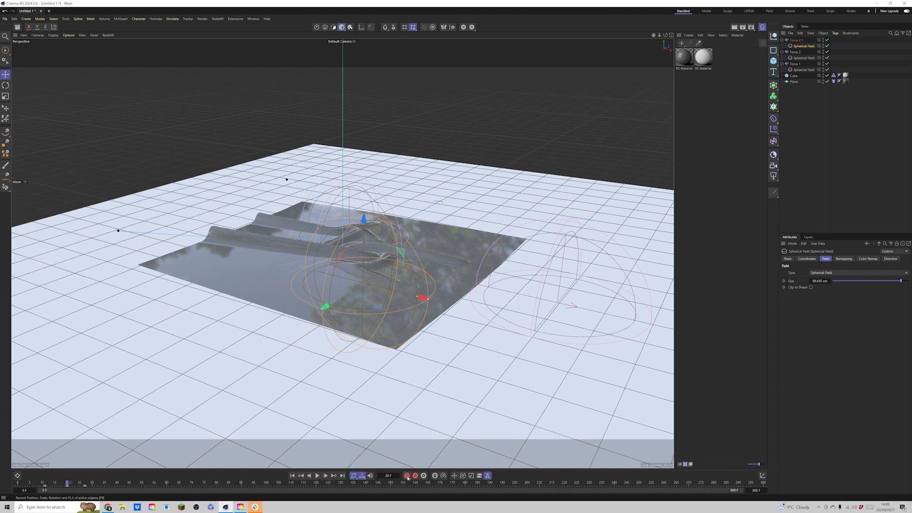
Play the simulation from the first frame to check how the three wind fields fold the cloth
left_click(318, 476)
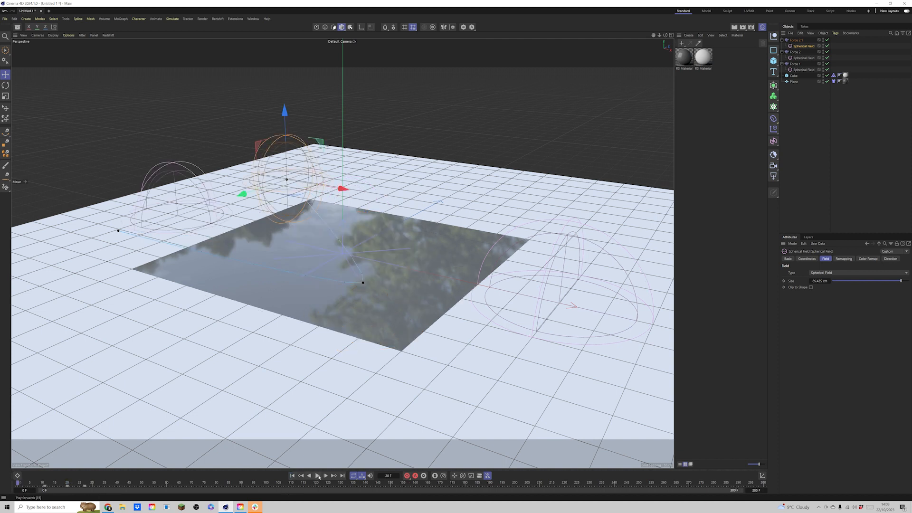
left_click(318, 476)
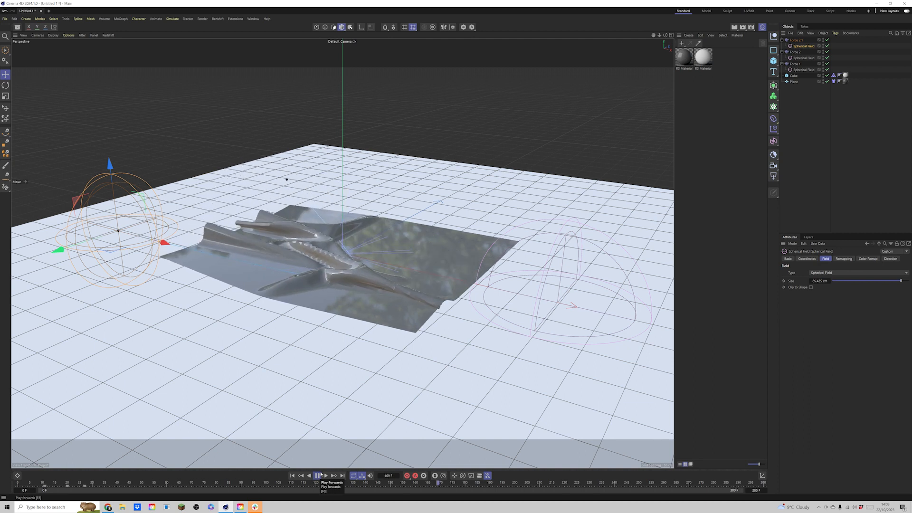
left_click(319, 476)
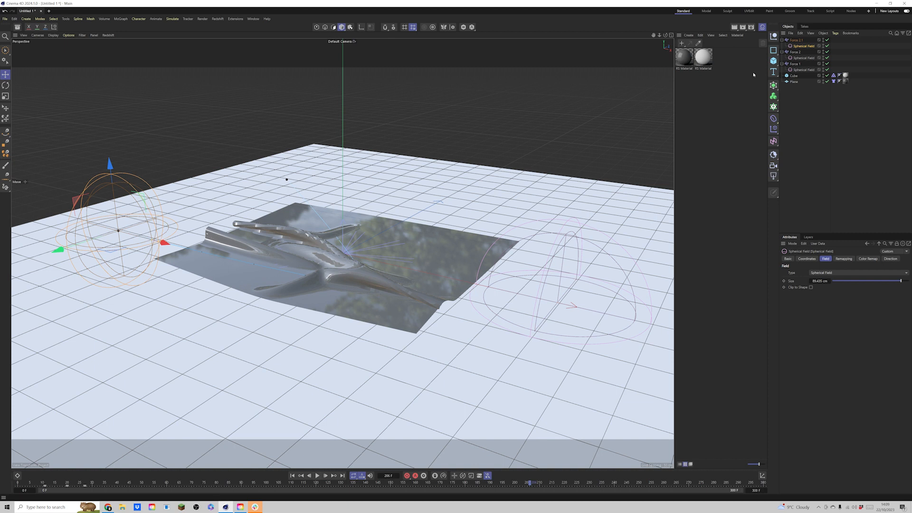
Set the plane's cloth surface to bendiness 200, stretchiness 20, friction 40, thickness 5 cm and mass 10
left_click(834, 81)
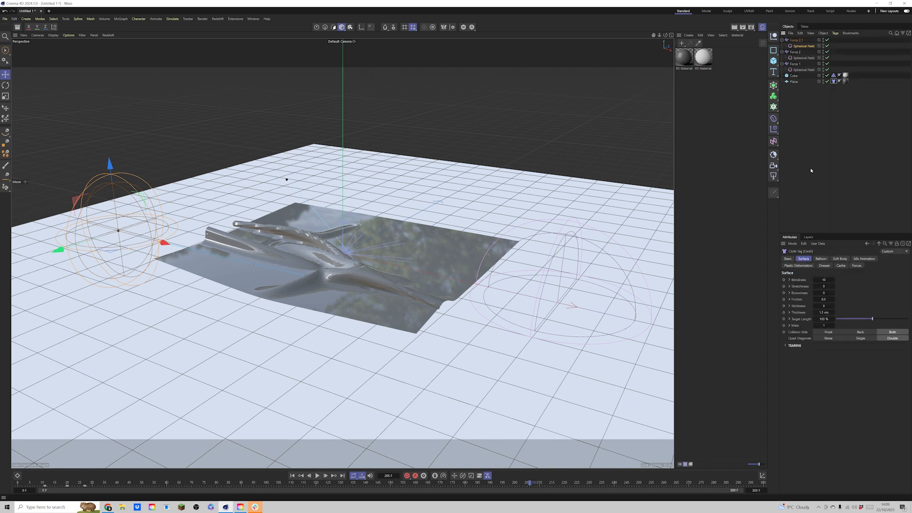
left_click(828, 279)
left_click(824, 286)
left_click(824, 300)
left_click(820, 312)
type("5")
key("Return")
left_click(818, 326)
Replay the simulation from the first frame to check the cloth's new surface settings
left_click(292, 476)
left_click(317, 475)
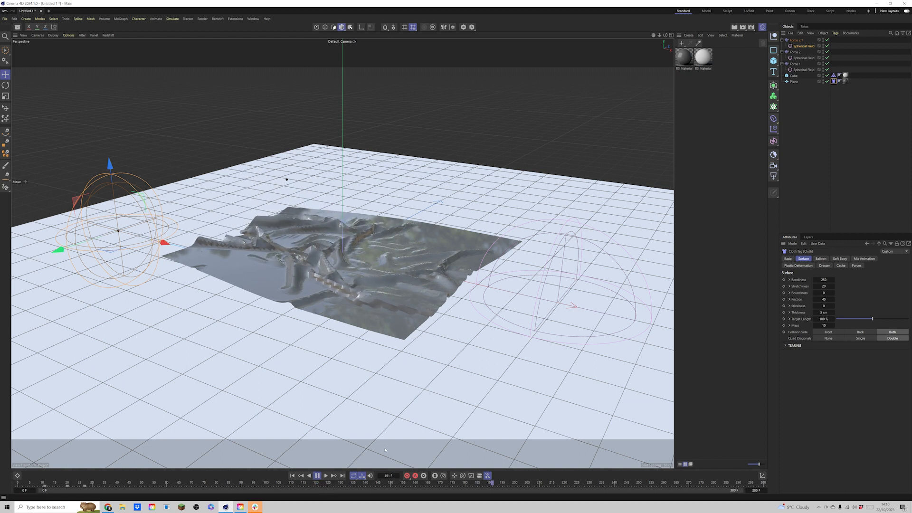
left_click(292, 476)
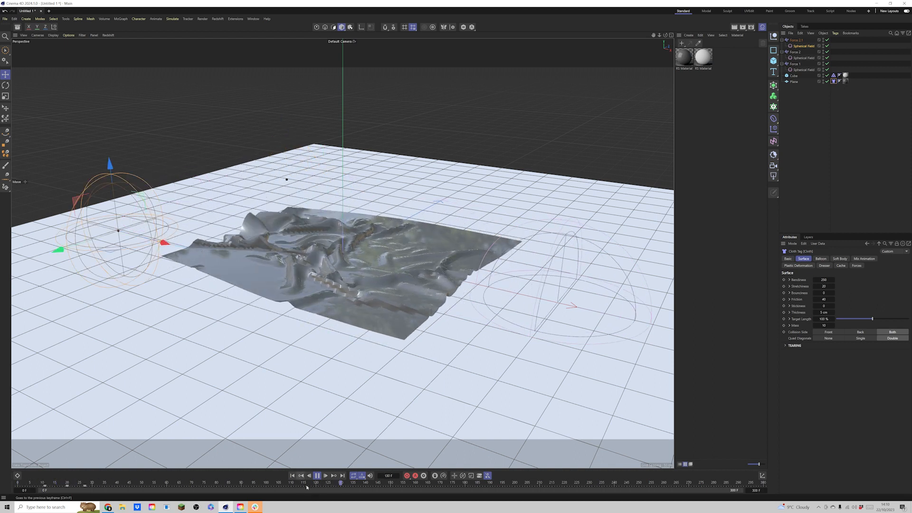
left_click(319, 475)
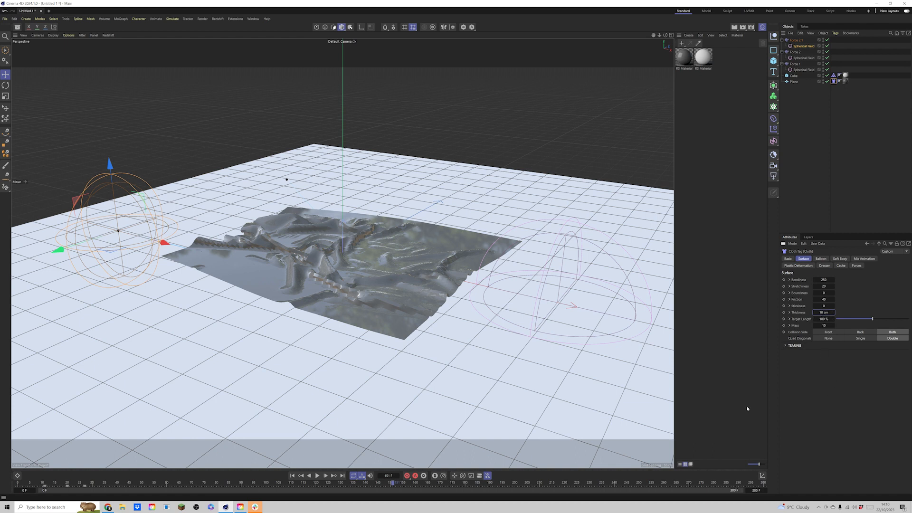
Apply the 10 cm cloth thickness and replay the simulation from the first frame
left_click(292, 476)
left_click(317, 476)
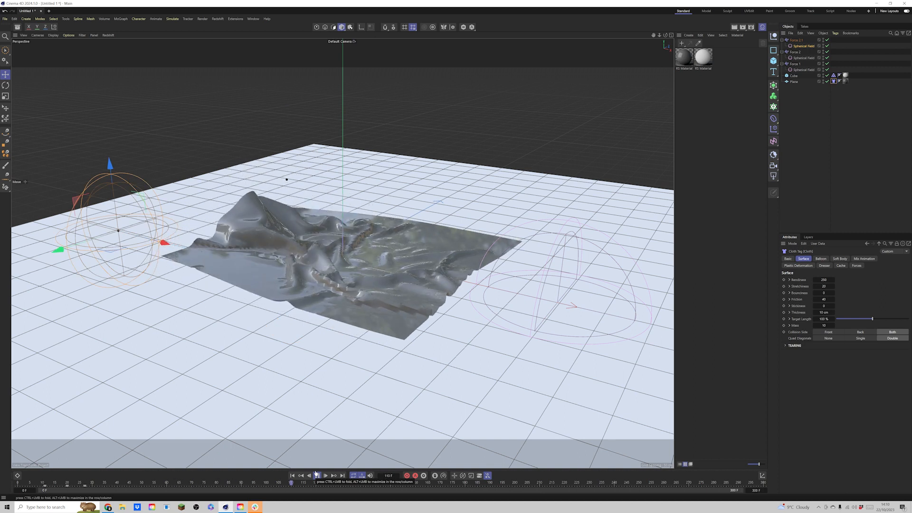
left_click(317, 475)
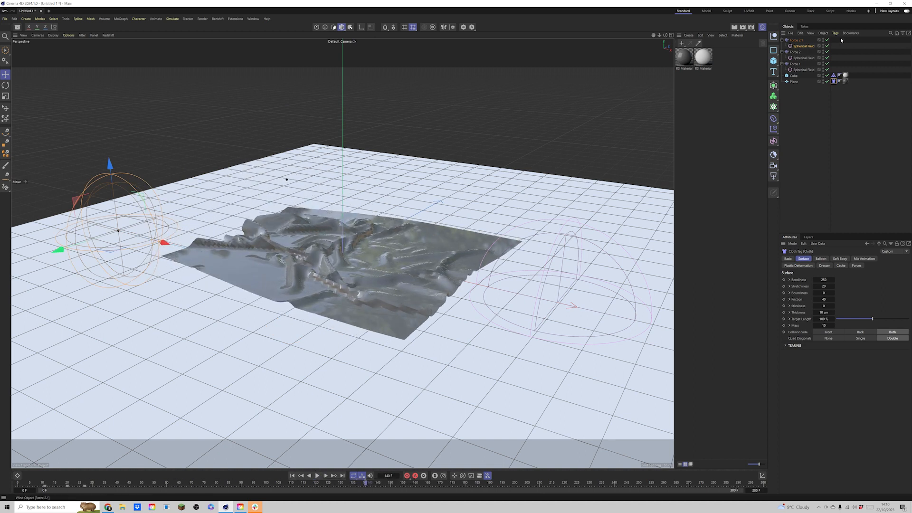
Duplicate Force 1 with its spherical field, and shift the copy's field keyframes so the middle one falls at frame 23
left_click(792, 65)
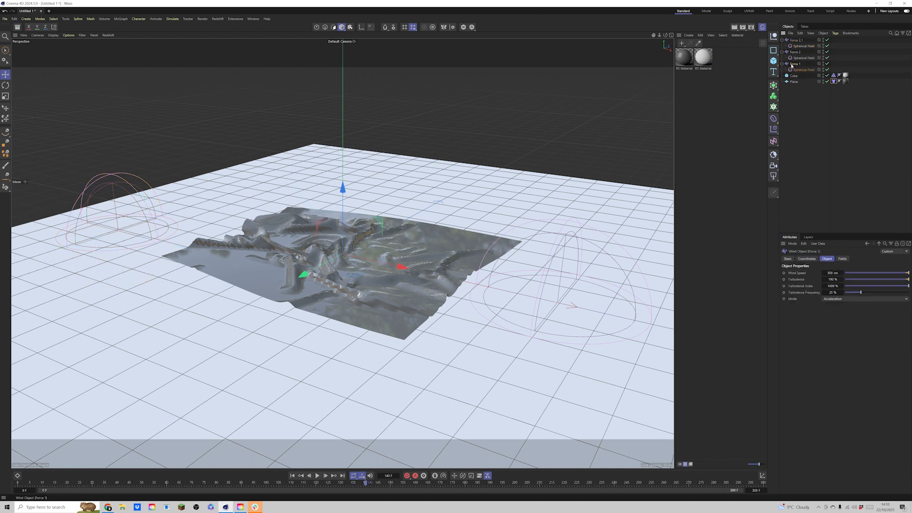
key("ctrl+c")
key("ctrl+v")
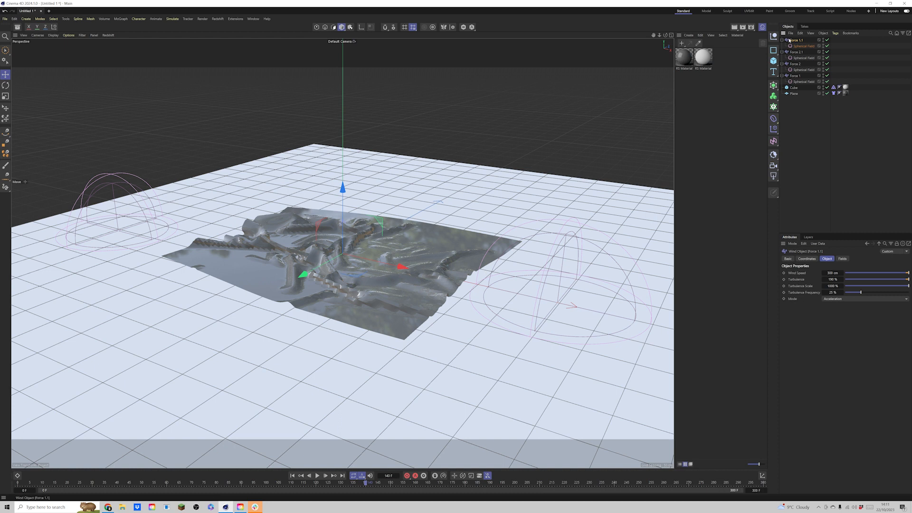
left_click(807, 47)
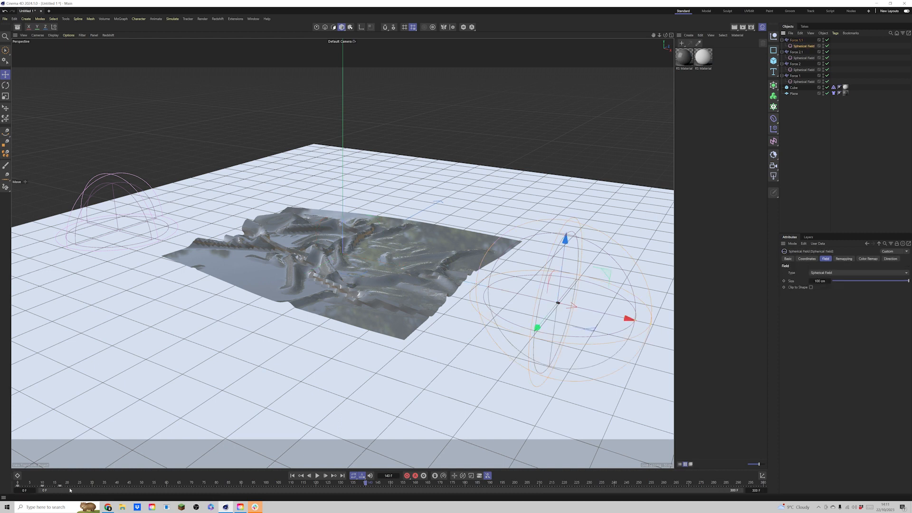
mouse_move(75, 487)
left_mouse_down()
mouse_move(20, 485)
mouse_move(74, 484)
left_mouse_up()
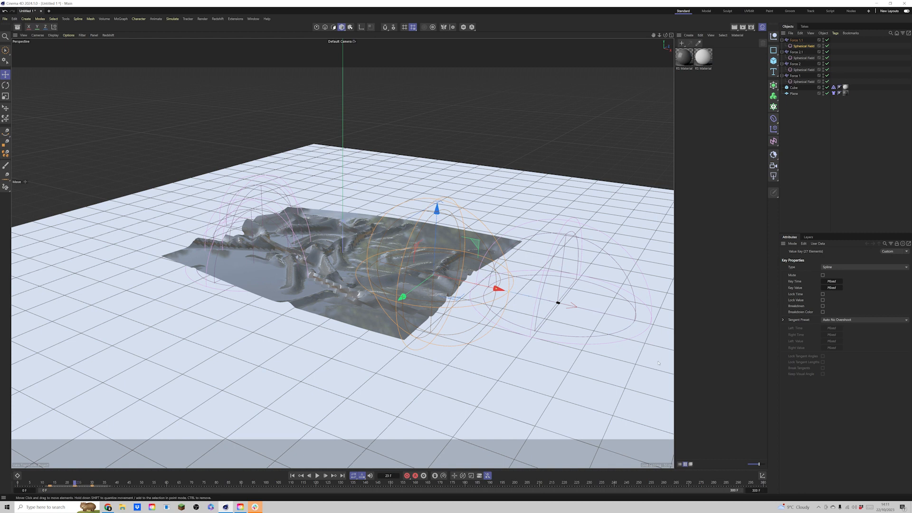
At frame 23, re-key the duplicated Force 1 field over the plane's far half, and play the simulation from the start
left_click(493, 485)
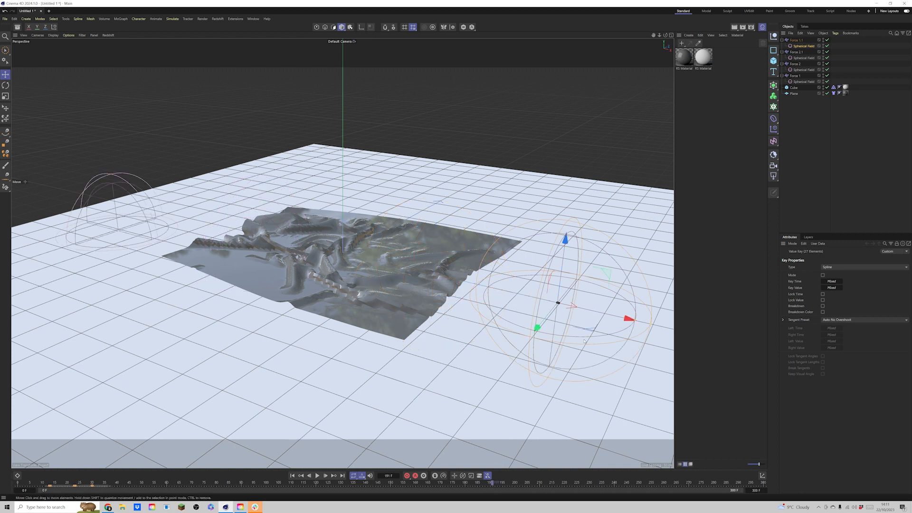
left_click(75, 484)
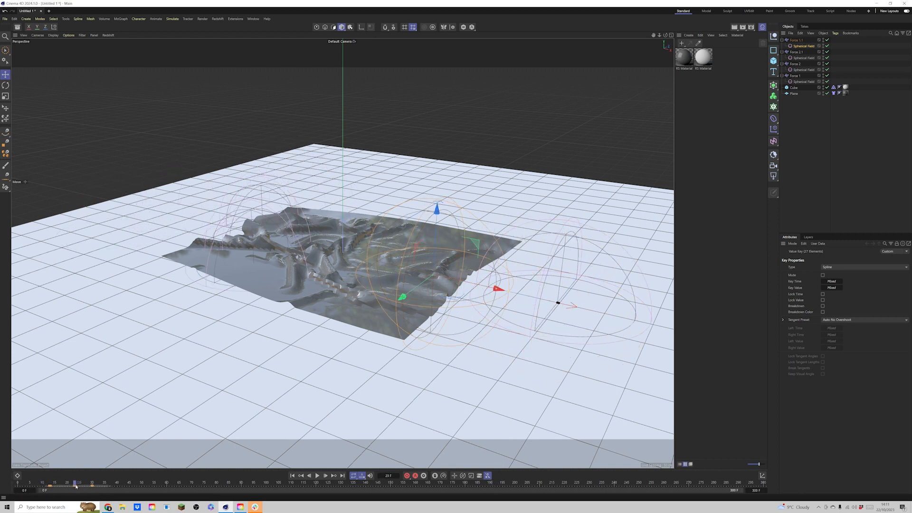
left_click_drag(477, 284, 394, 214)
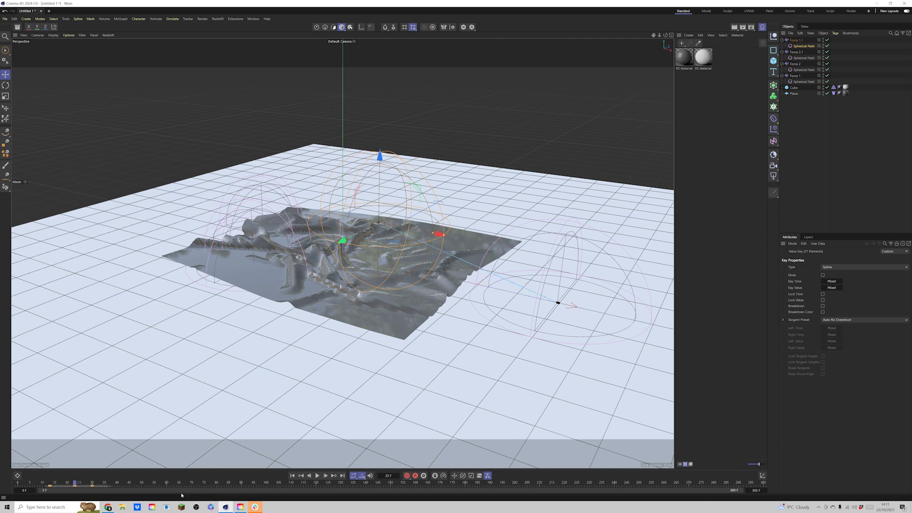
left_click(292, 476)
left_click(318, 475)
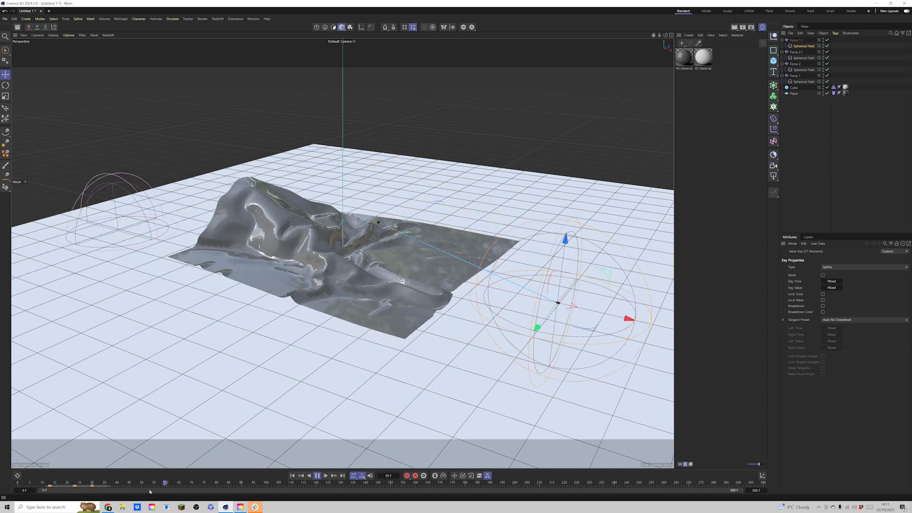
Shift the duplicated Force 1 field's keyframes to start at frame 22, and replay the simulation from the first frame
left_click(169, 483)
left_click(124, 487)
left_click_drag(79, 482, 16, 483)
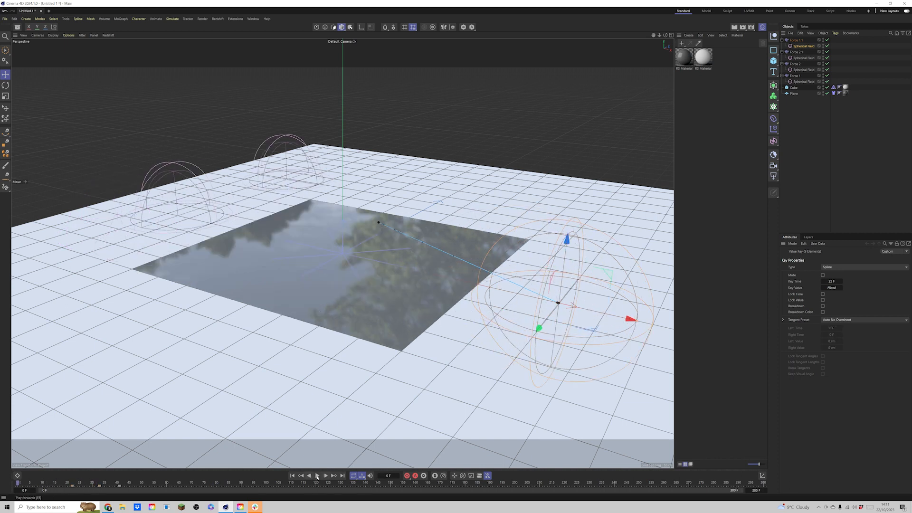
left_click(318, 476)
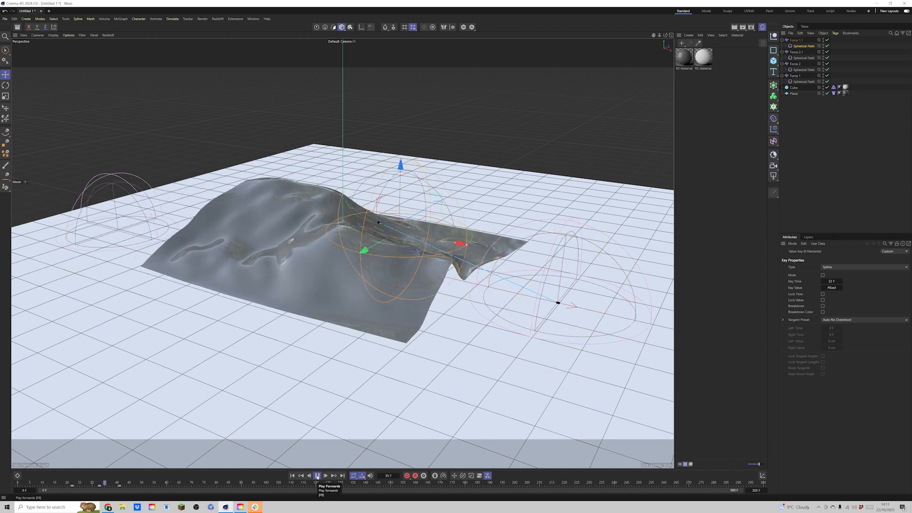
left_click(317, 475)
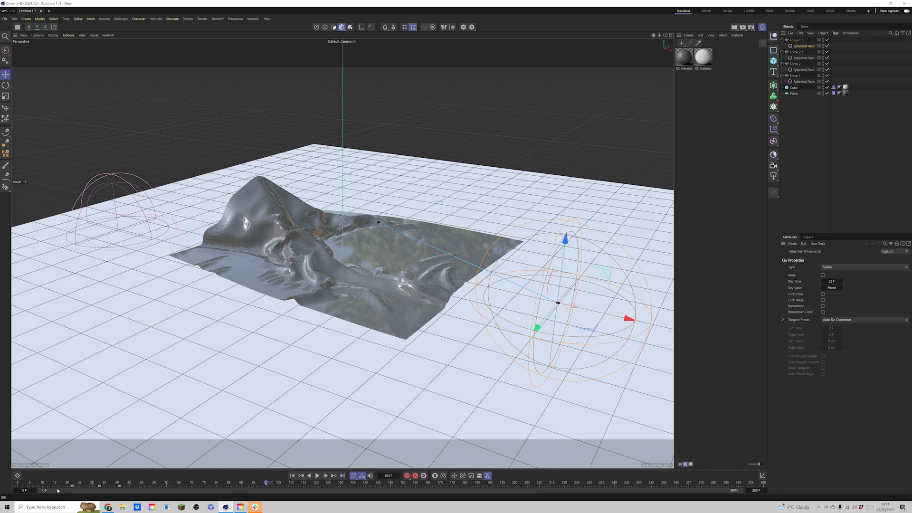
Shift the duplicated Force 1 field's keyframes to start at about frame 39, and replay the simulation from the start
left_click_drag(59, 486, 86, 487)
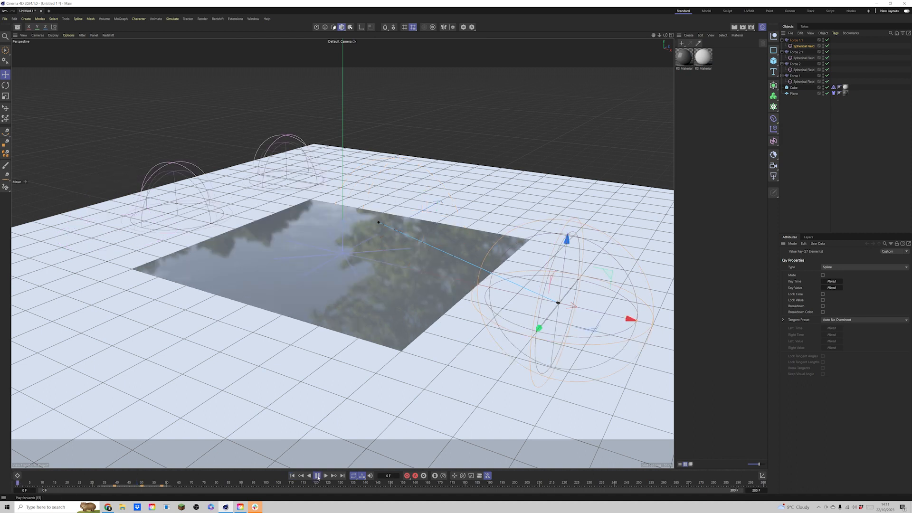
left_click(318, 476)
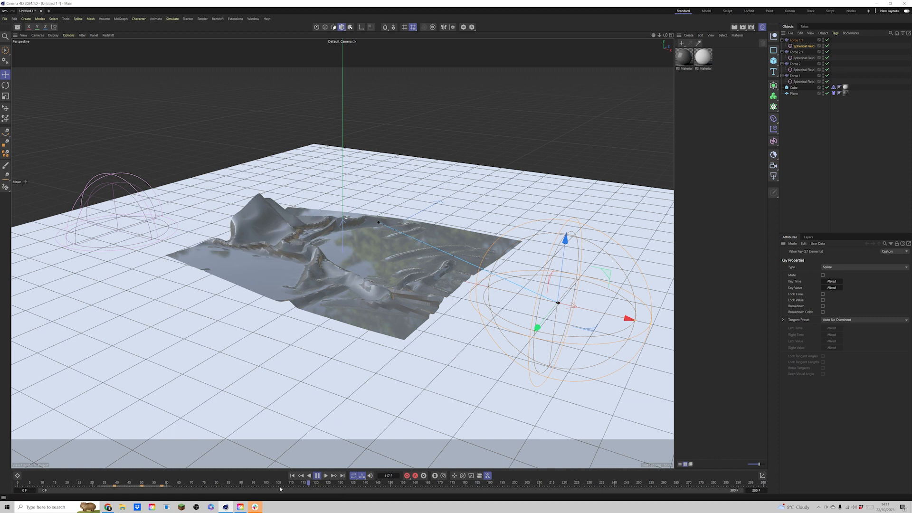
left_click(181, 491)
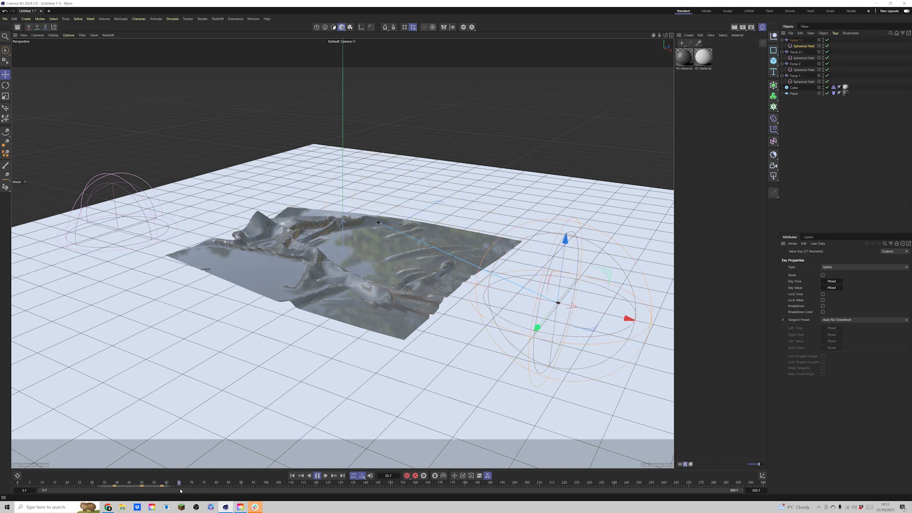
left_click(293, 476)
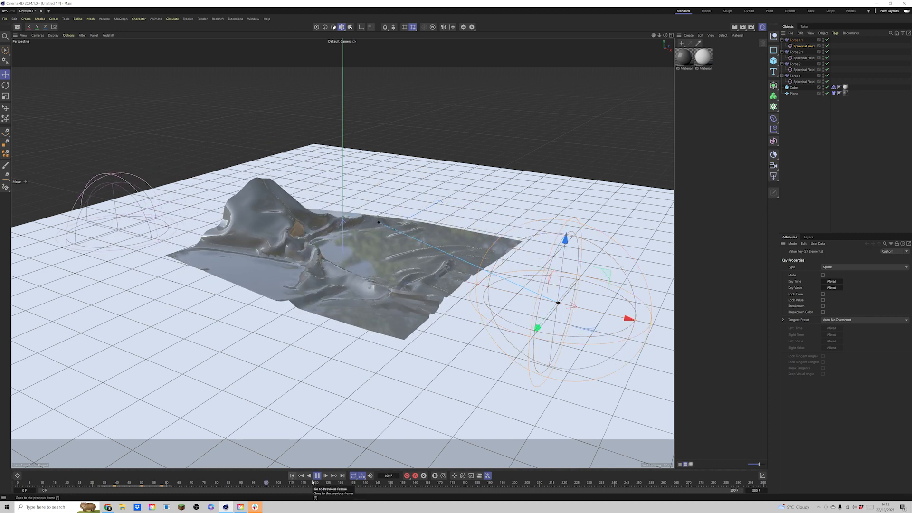
Delete the duplicated wind force Force 1.1 together with its spherical field
left_click_drag(168, 485, 117, 490)
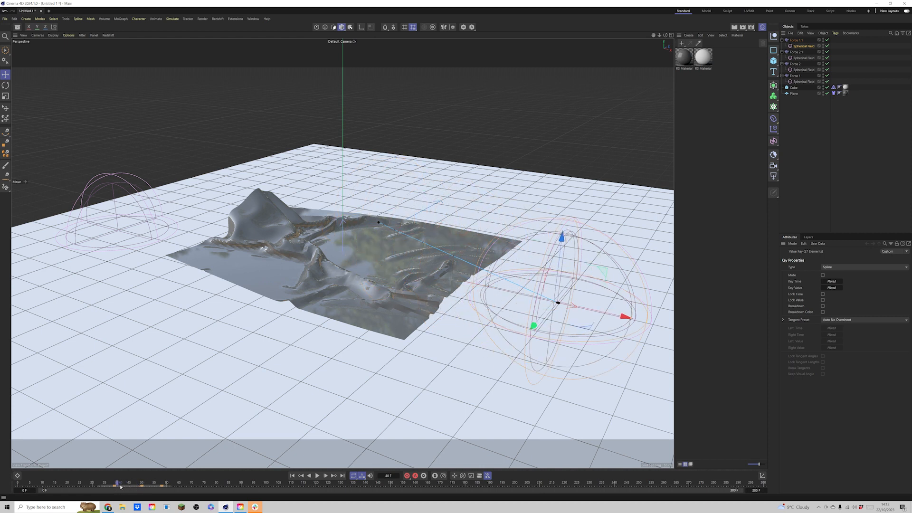
left_click(789, 41)
key("Delete")
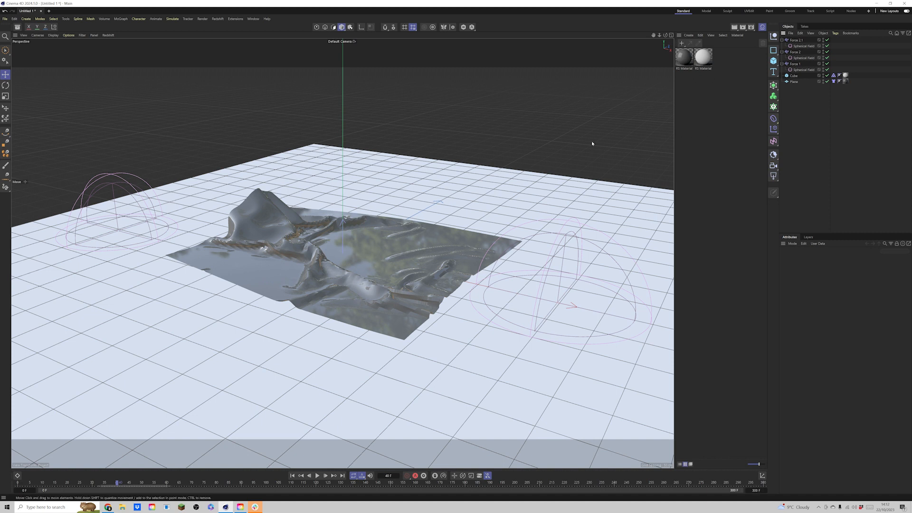
Add a Rotation force to the scene and limit it with a spherical field
left_click(170, 19)
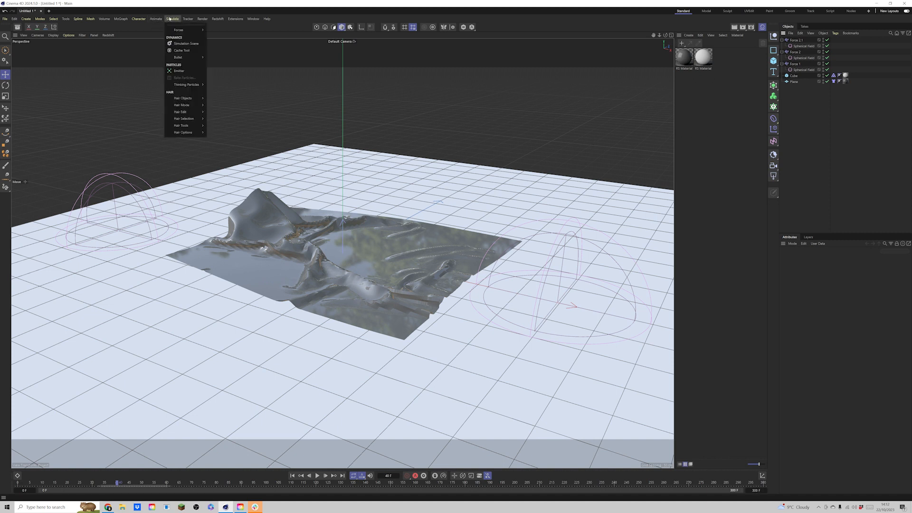
mouse_move(183, 30)
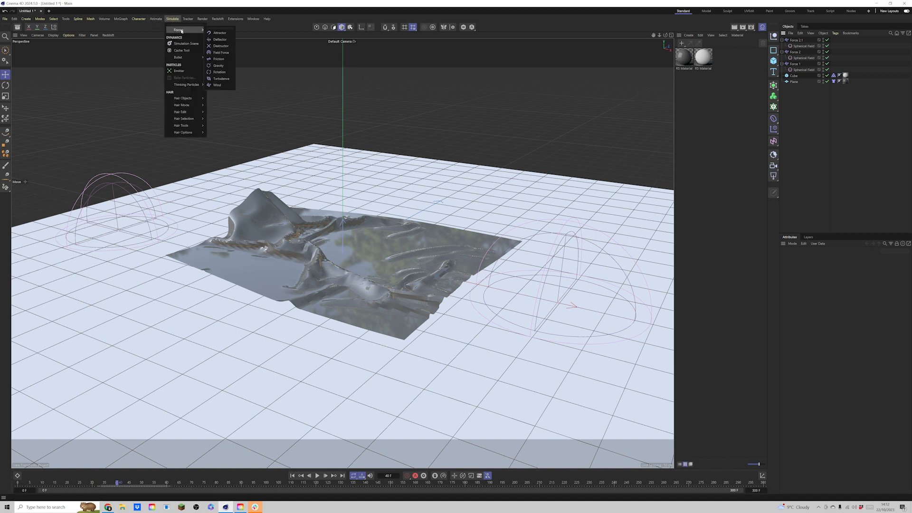
left_click(219, 72)
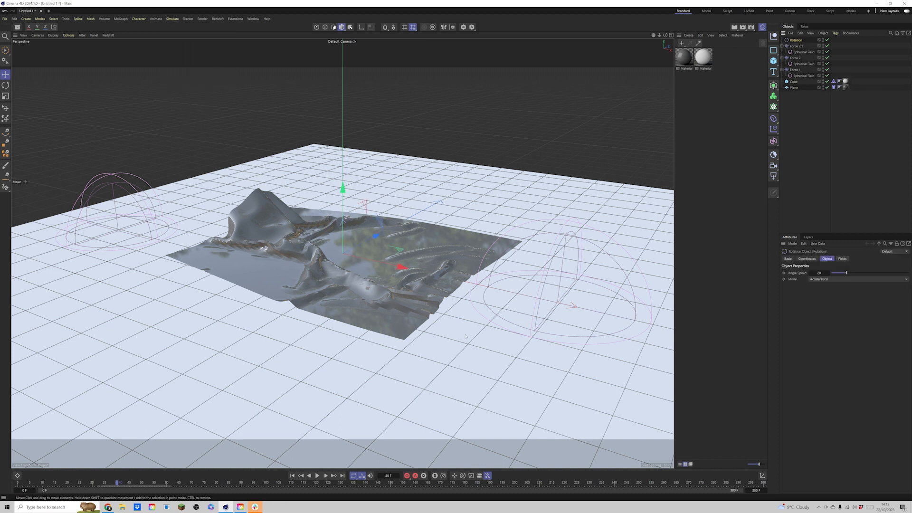
left_click(842, 259)
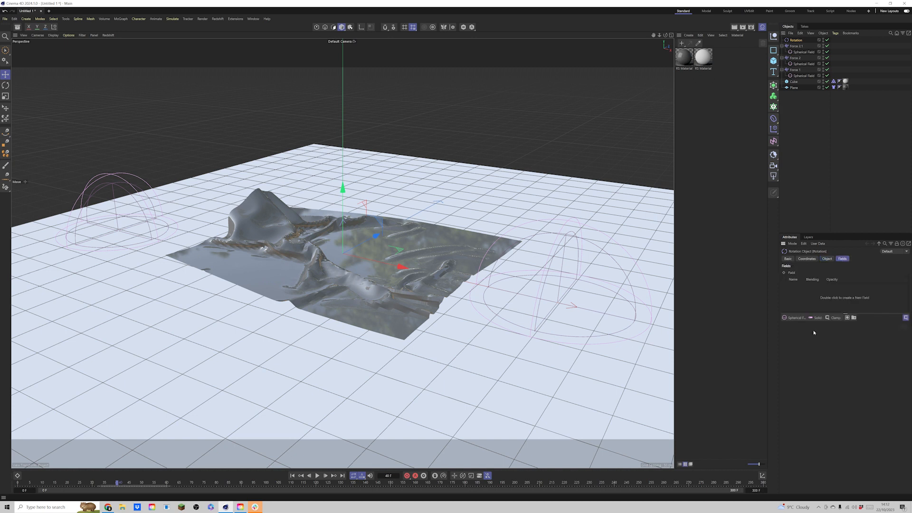
left_click(794, 318)
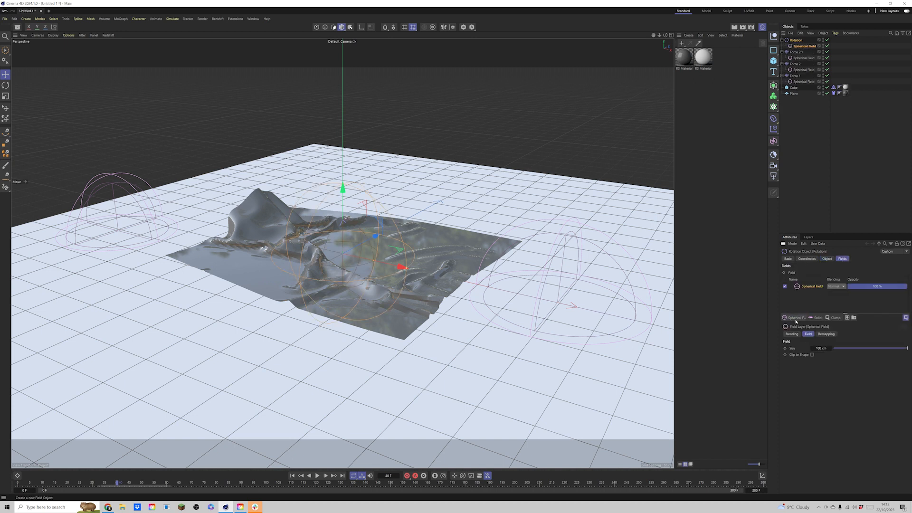
left_click(807, 259)
left_click(826, 259)
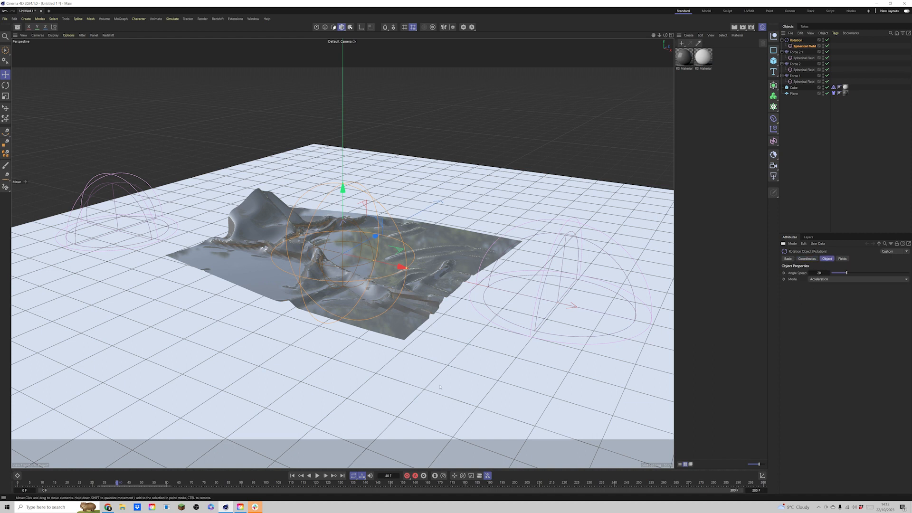
Raise the Rotation force's angle speed to about 100, and replay the simulation from the start
left_click(292, 476)
left_click(317, 476)
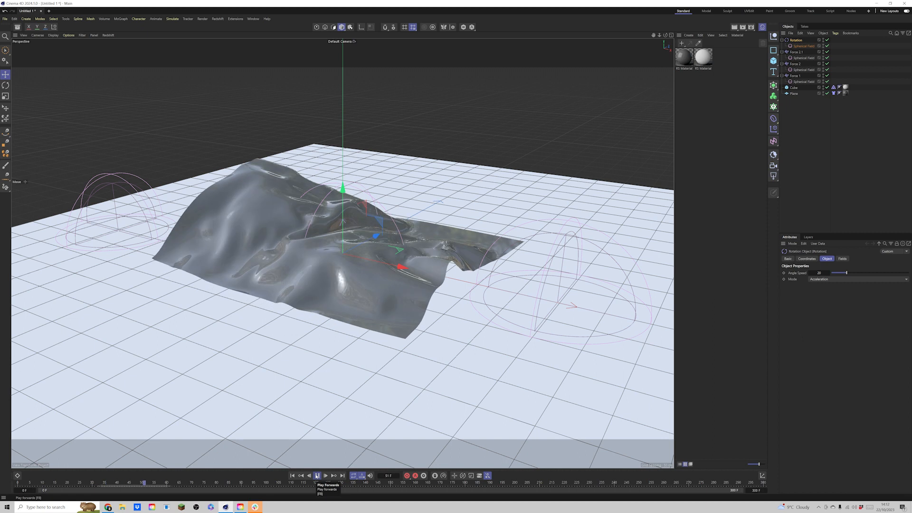
left_click(317, 476)
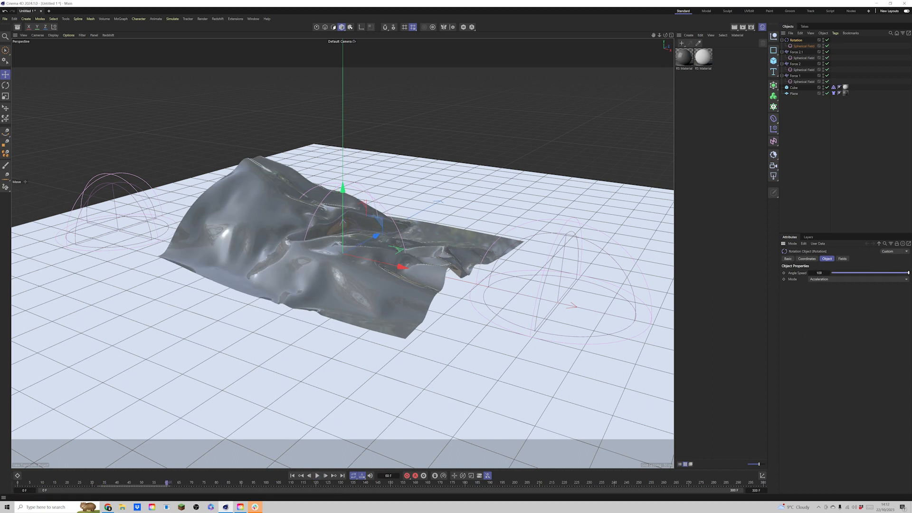
left_click(292, 476)
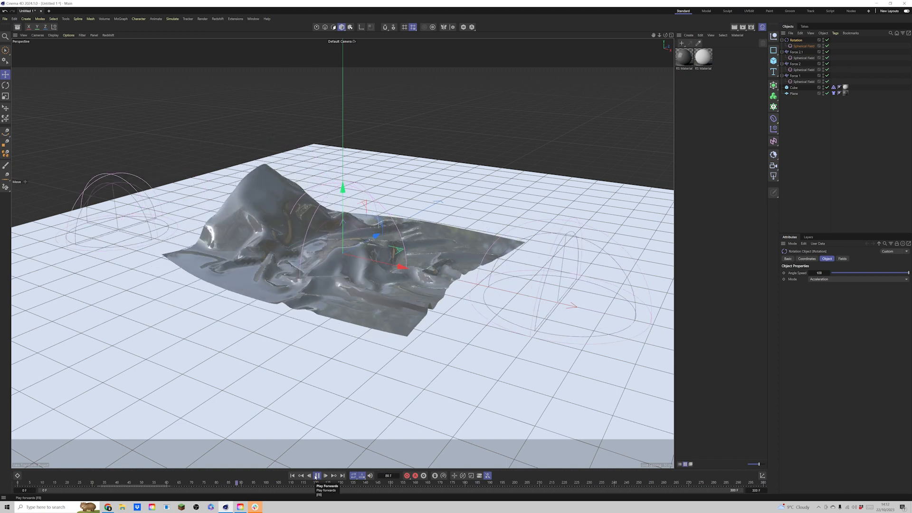
left_click(317, 476)
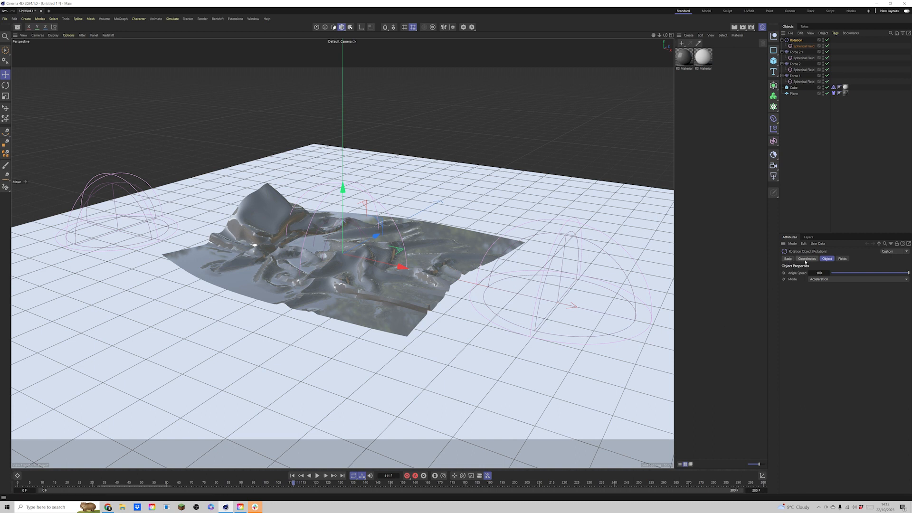
Keep the Rotation force in Acceleration mode, raise its angle speed to about 407, and play the simulation from the first frame
left_click(818, 280)
left_click(820, 292)
left_click(824, 279)
left_click(825, 286)
left_click(844, 259)
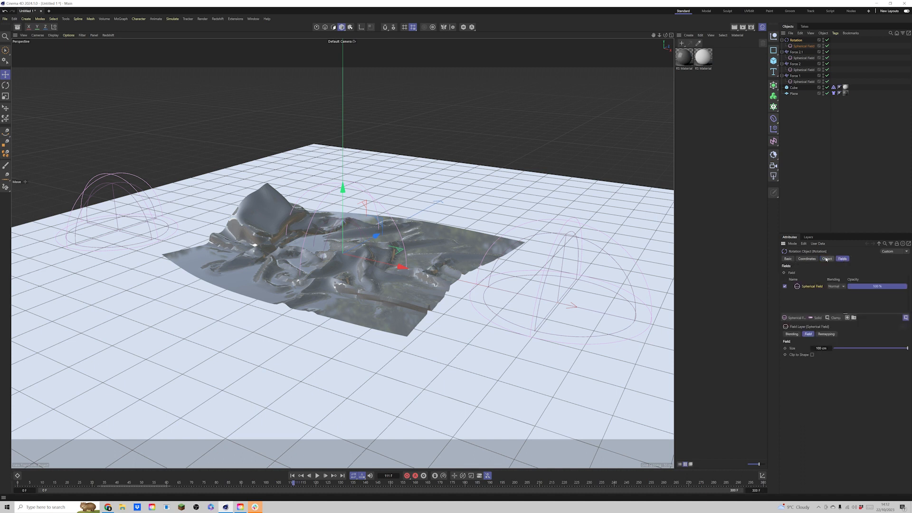
left_click(826, 259)
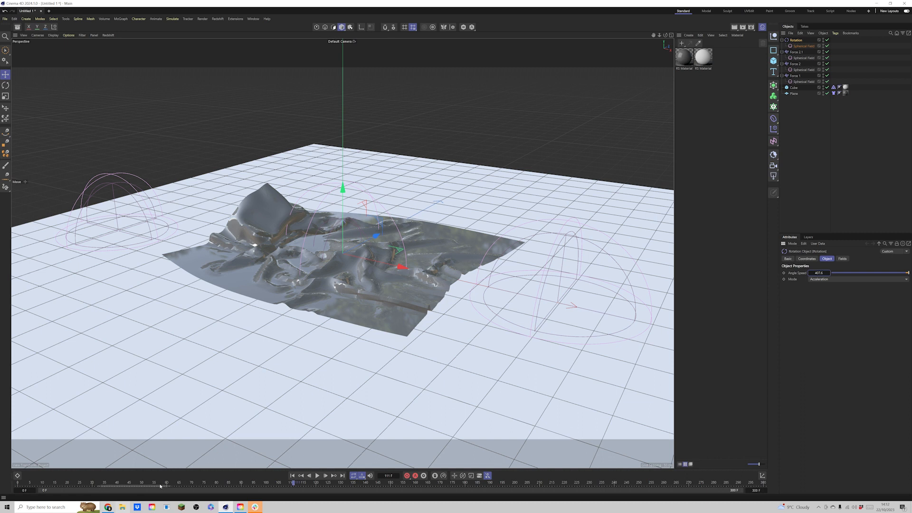
left_click(294, 475)
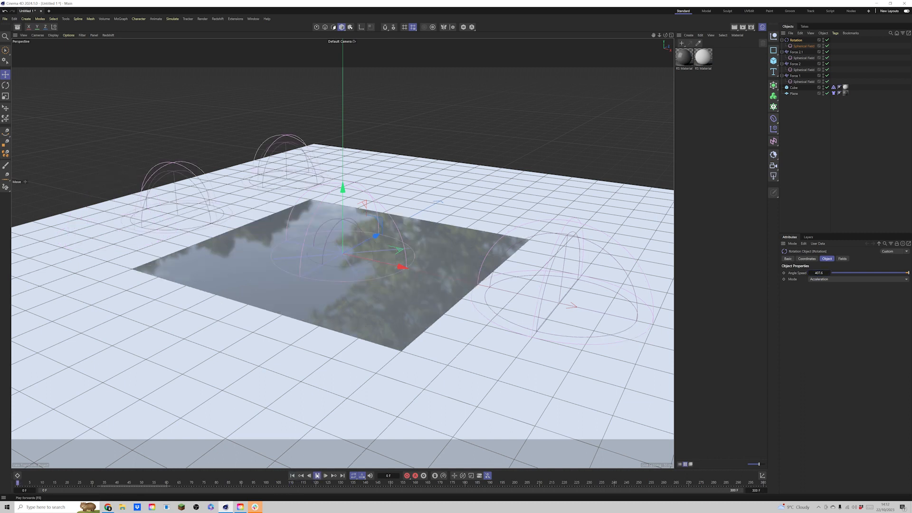
left_click(318, 476)
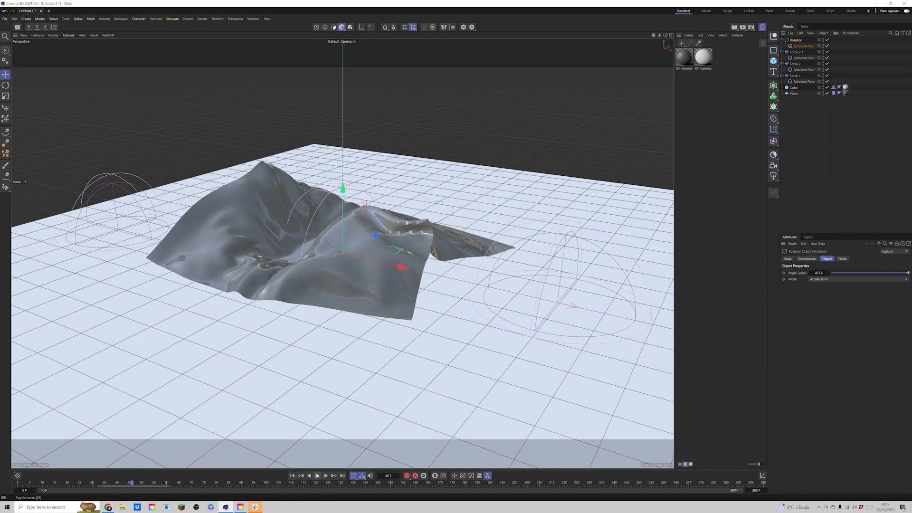
left_click(294, 475)
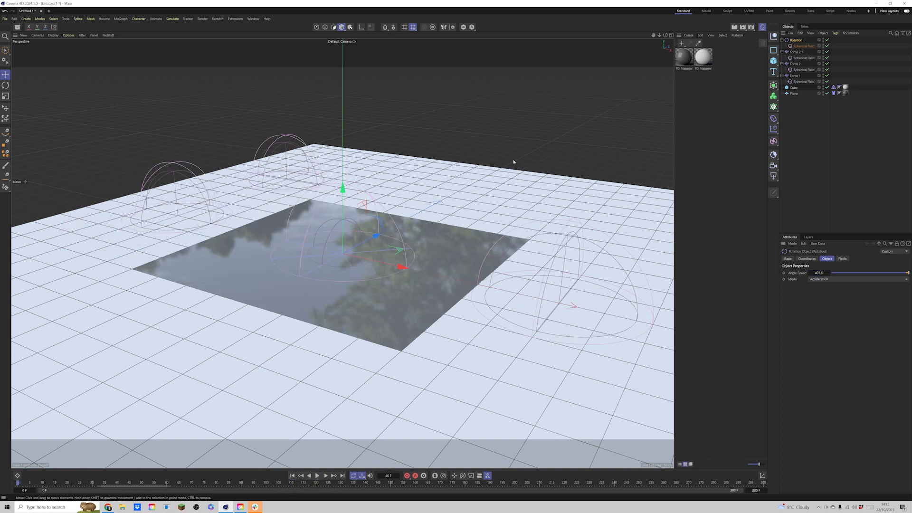
Show all four views and play the simulation to examine how the Rotation force acts on the cloth
left_click(671, 35)
scroll(502, 317, "down", 1)
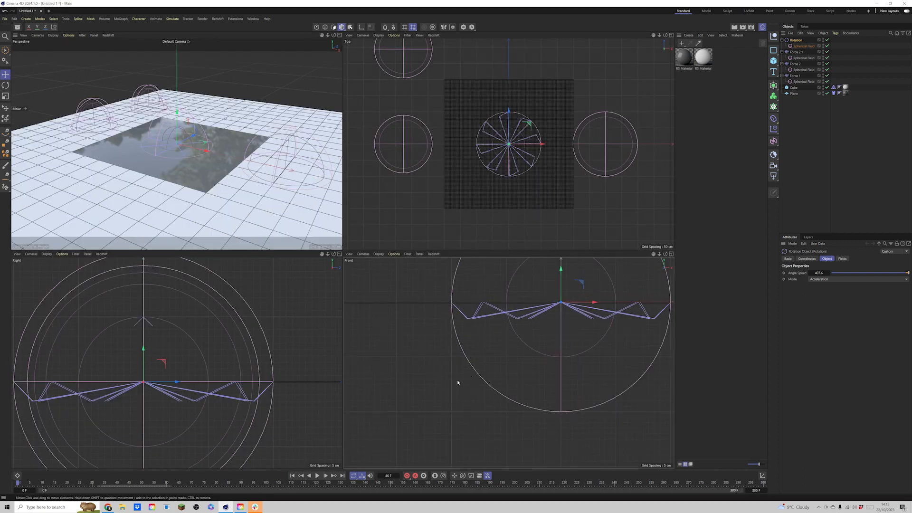
scroll(457, 380, "down", 1)
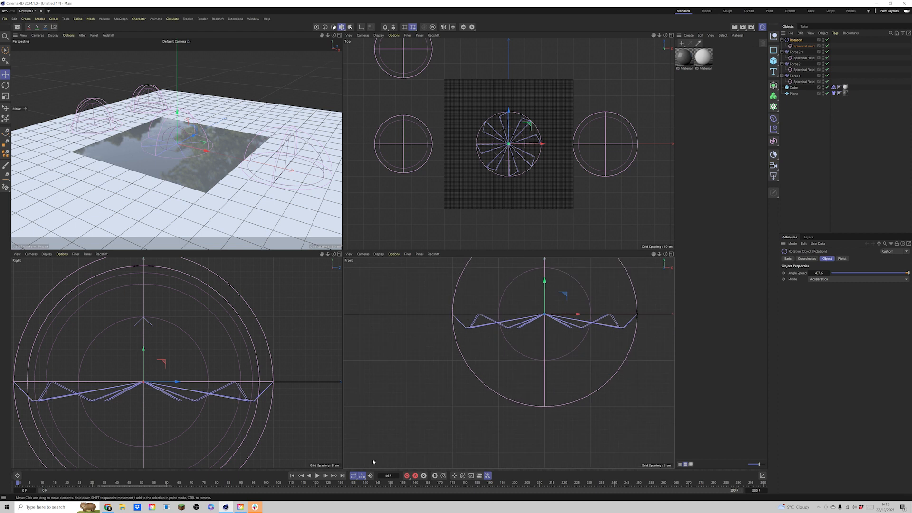
left_click(318, 476)
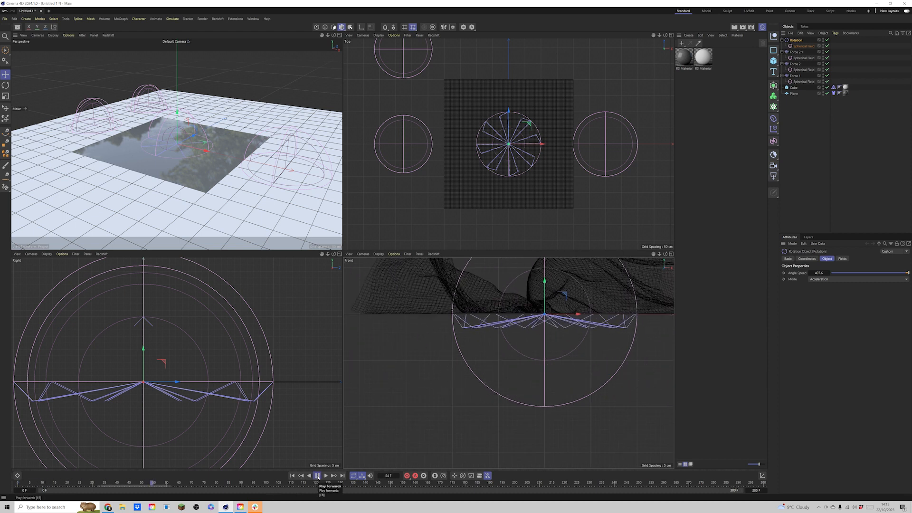
left_click(317, 477)
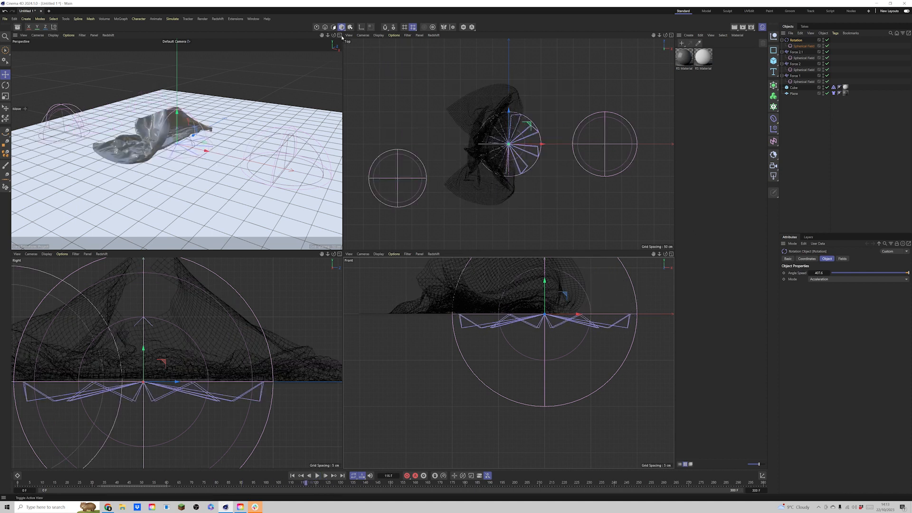
Return to the single perspective view and replay the simulation from the first frame
left_click(340, 36)
left_click(292, 476)
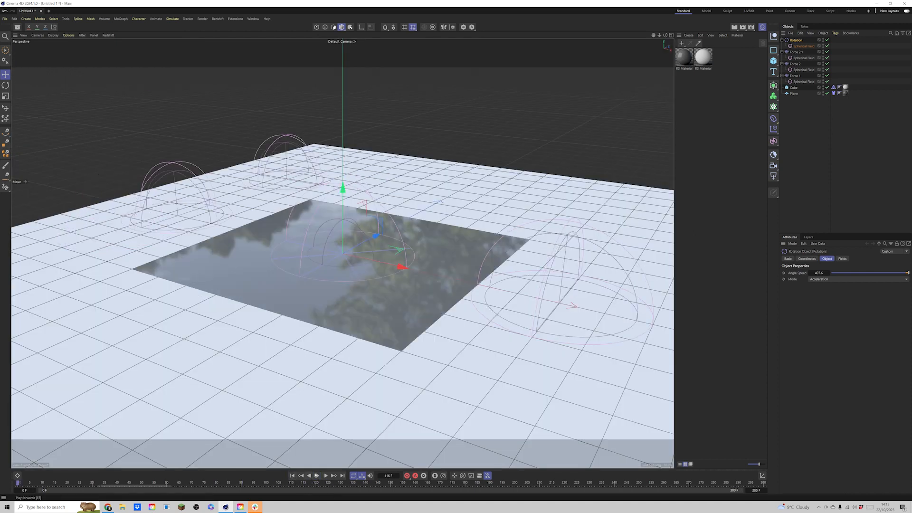
left_click(316, 476)
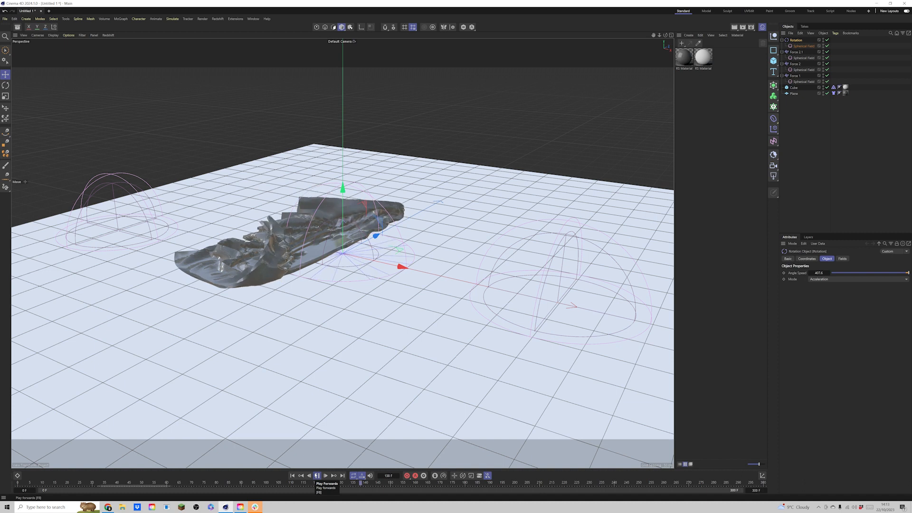
left_click(317, 476)
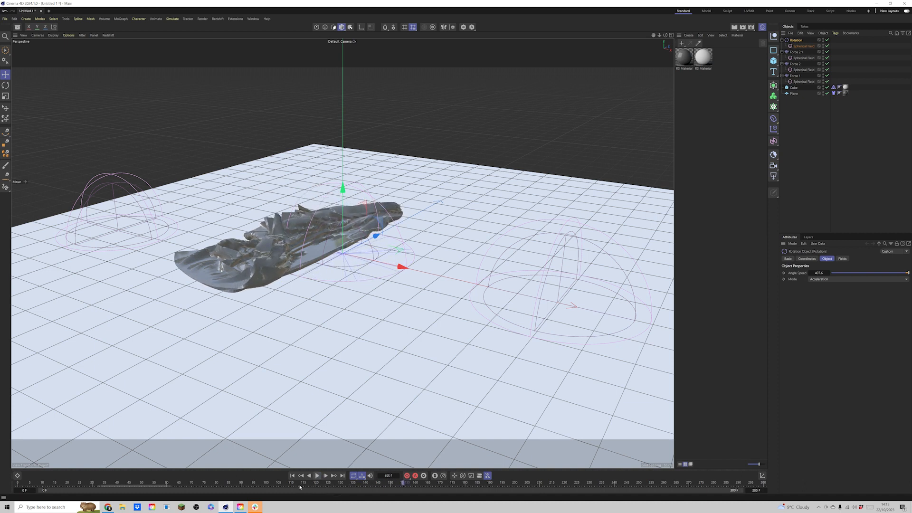
Rotate the Rotation force about 90° around its X axis, and replay the simulation from the start
left_click(796, 47)
left_click(794, 41)
left_click(5, 85)
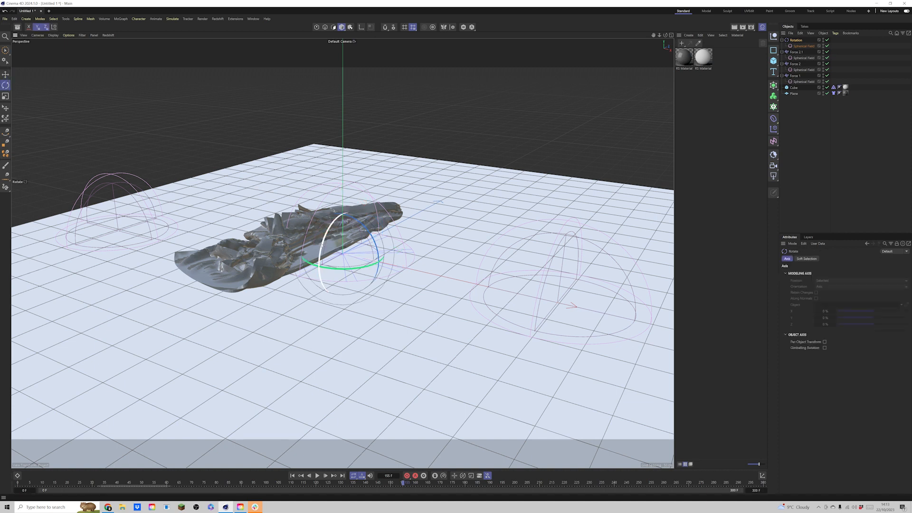
left_click_drag(318, 286, 315, 326)
left_click(292, 477)
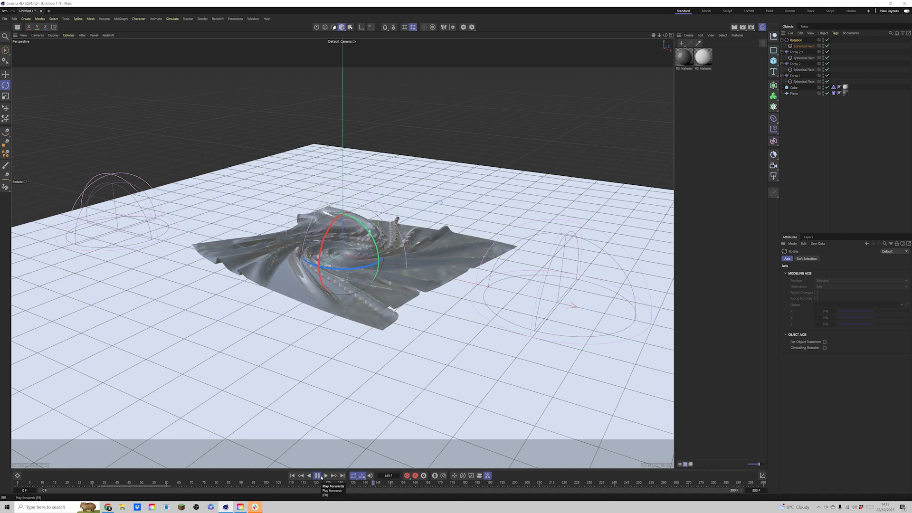
left_click(321, 477)
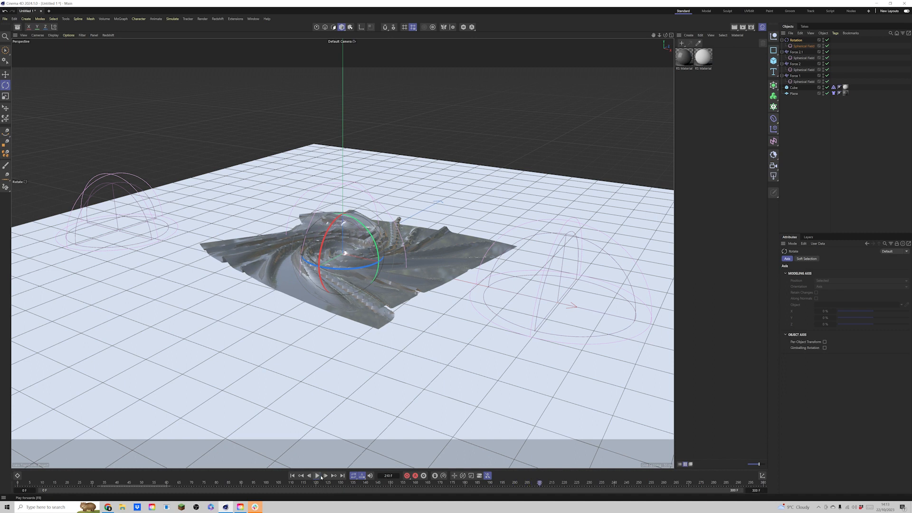
Increase the Rotation force's angle speed to over 500, and replay the simulation from the first frame
left_click(791, 40)
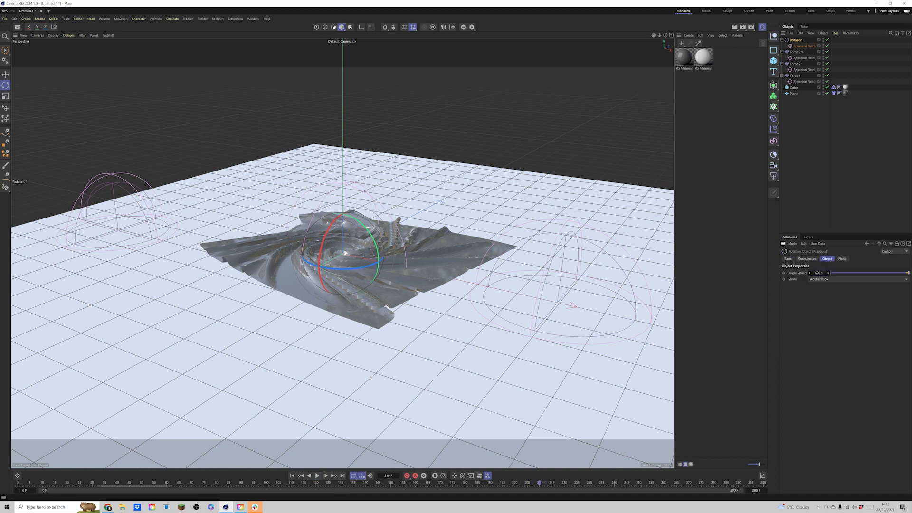
left_click(292, 477)
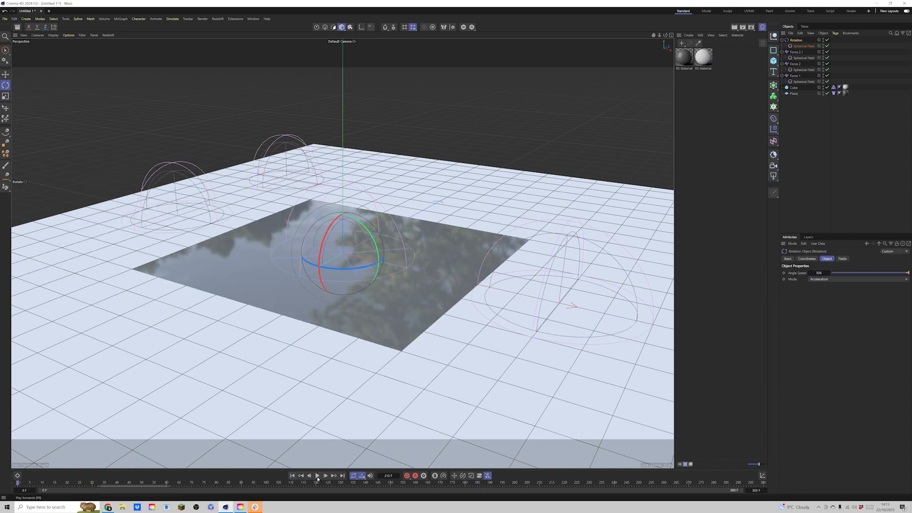
left_click(317, 475)
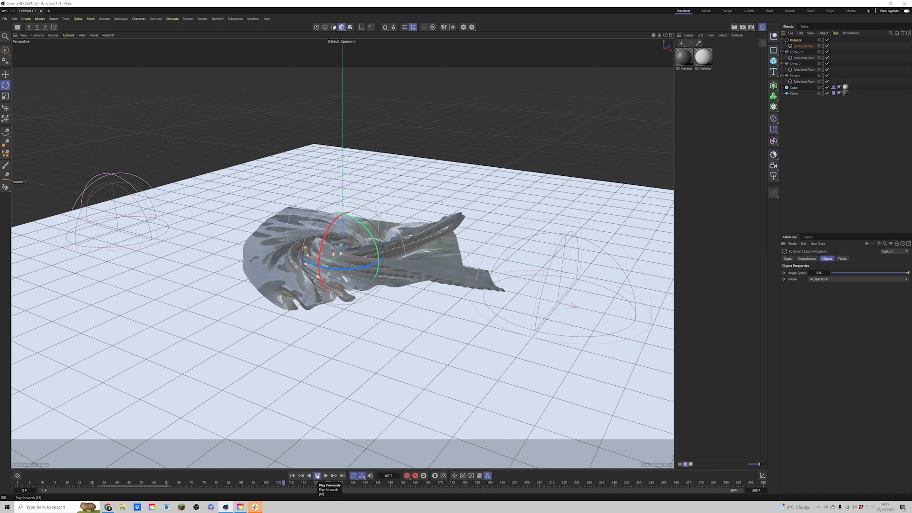
left_click(317, 475)
Keyframe the Rotation force's angle speed from 0 at frame 0 to 1000 at frame 300, and play the simulation
left_click(298, 476)
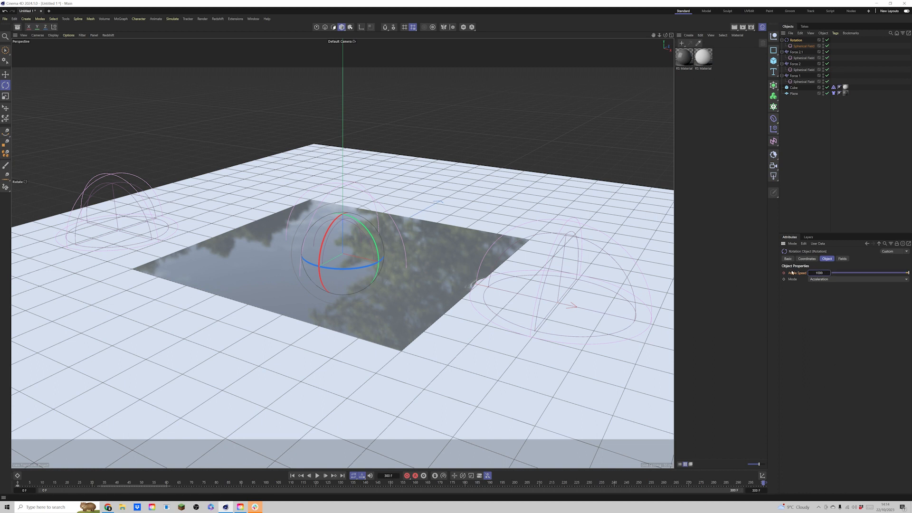
left_click(318, 475)
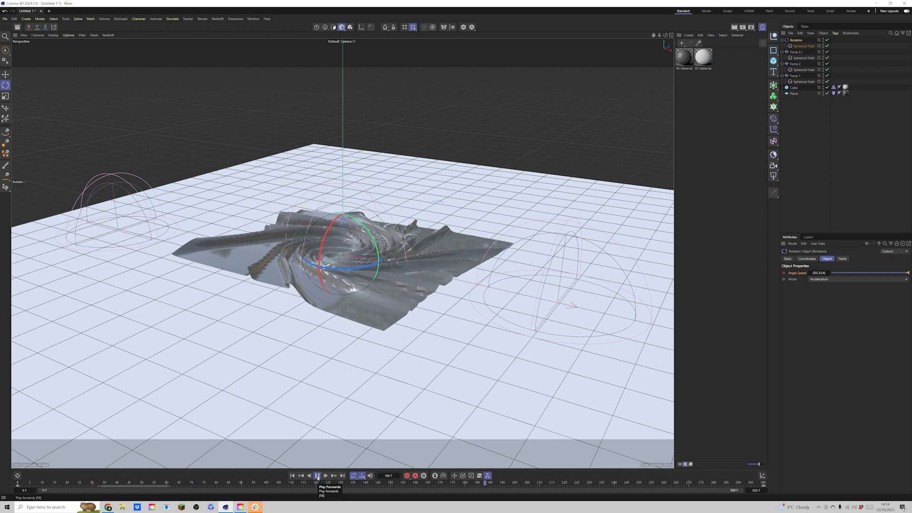
left_click(318, 476)
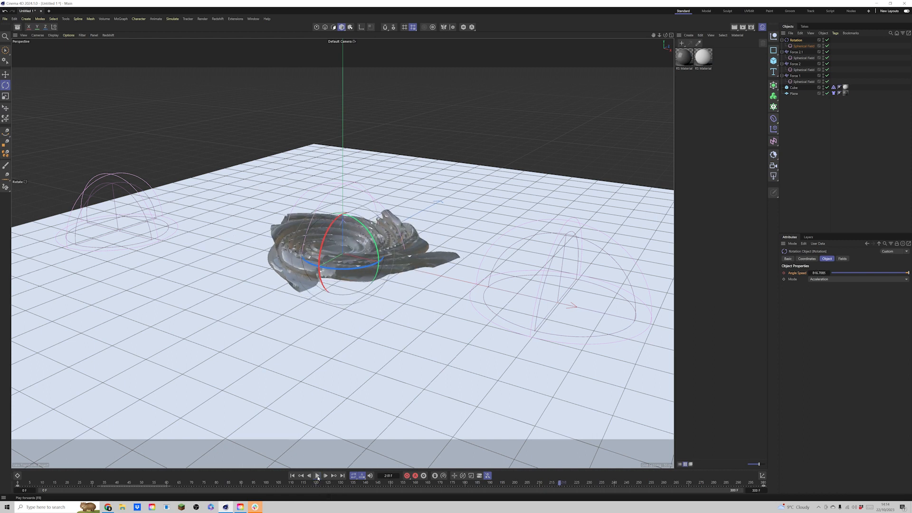
left_click(292, 476)
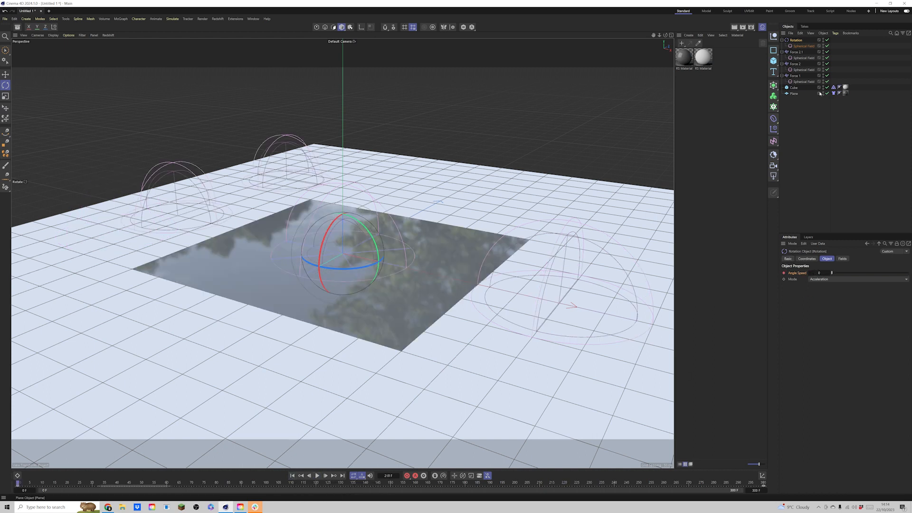
Add a Turbulence force to the scene, raise its strength to about 62 cm, and play the simulation
left_click(835, 93)
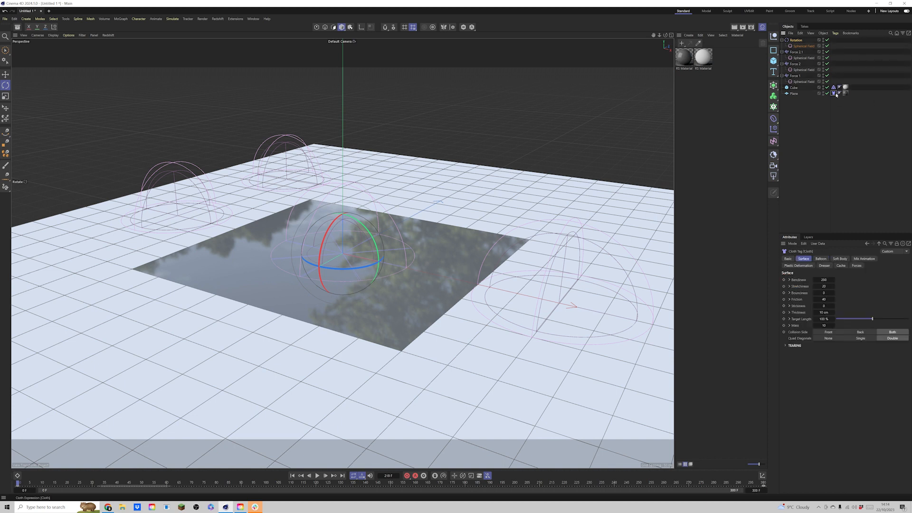
left_click(812, 108)
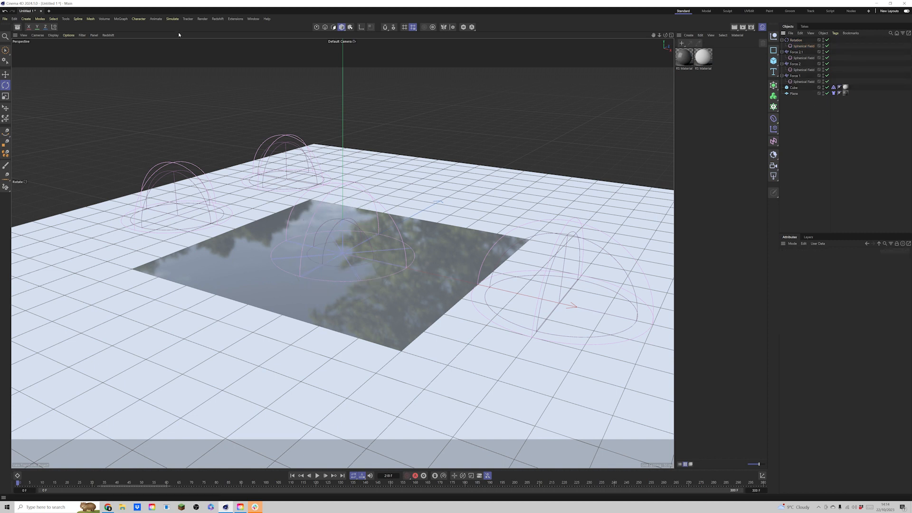
left_click(177, 20)
mouse_move(183, 30)
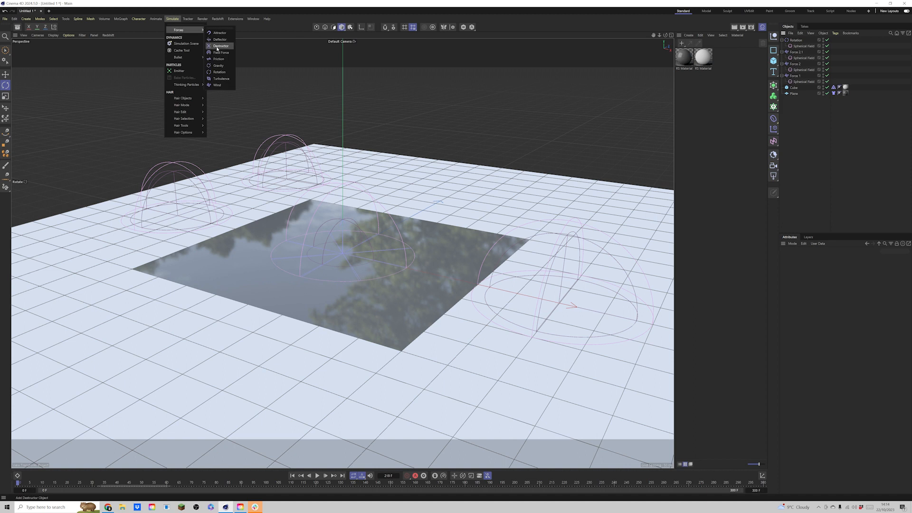
left_click(221, 79)
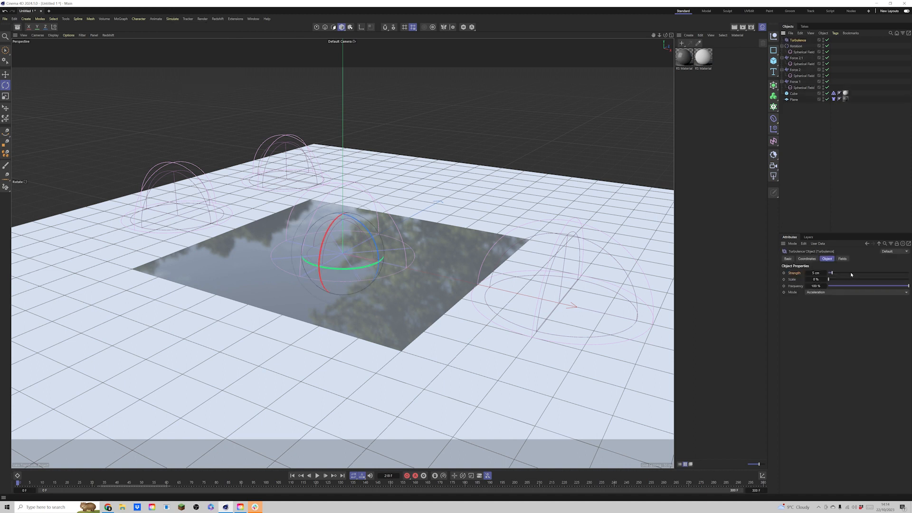
left_click_drag(878, 273, 879, 273)
left_click(317, 475)
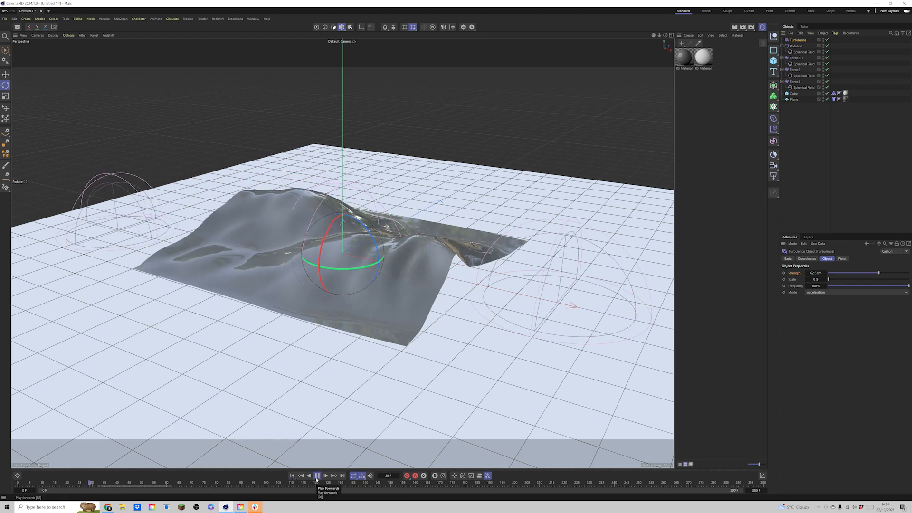
Raise the Turbulence force's strength step by step to 300 cm, and replay the simulation from the first frame
left_click_drag(879, 273, 910, 274)
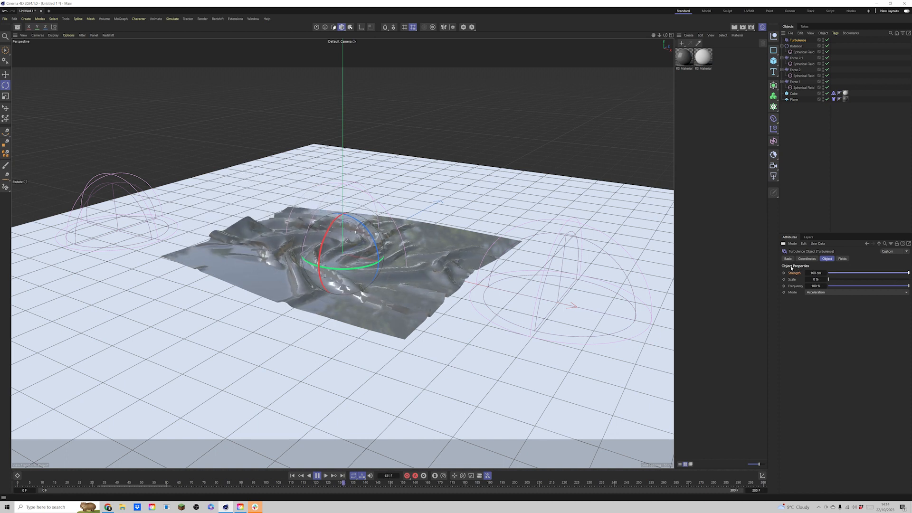
left_click_drag(812, 273, 819, 273)
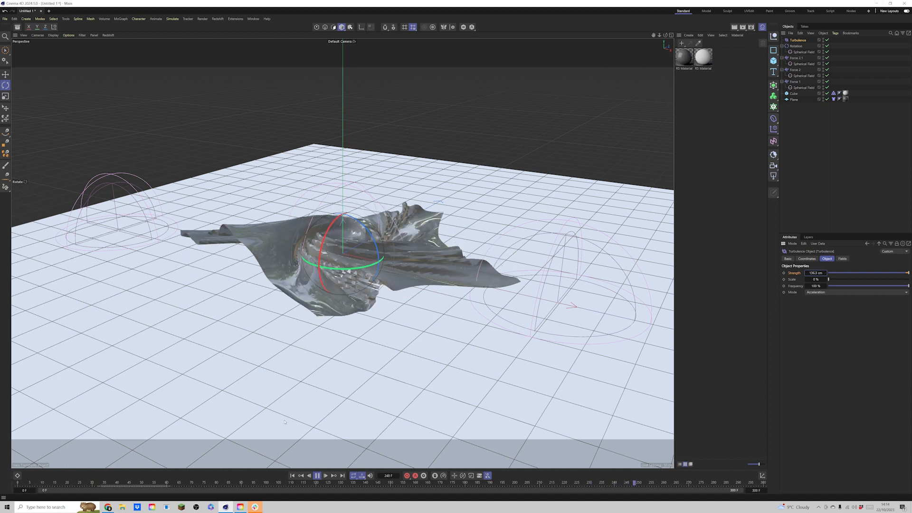
left_click(292, 476)
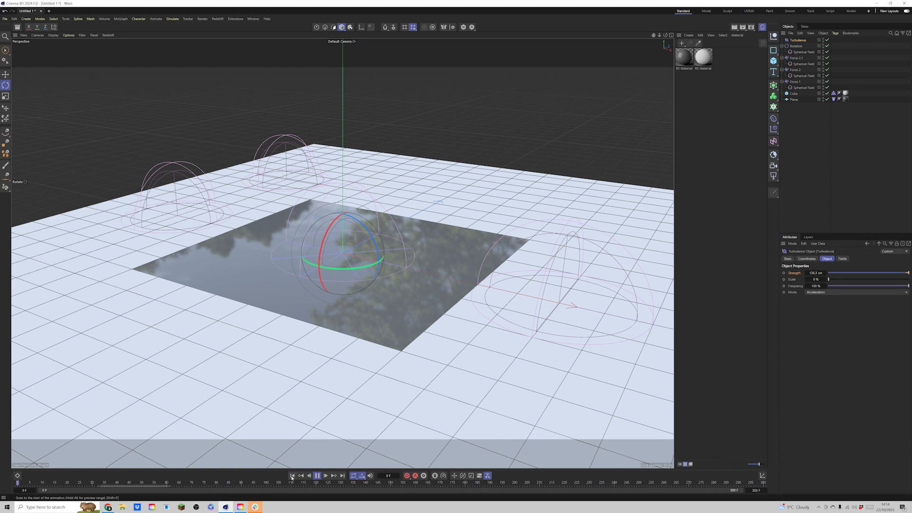
left_click(321, 476)
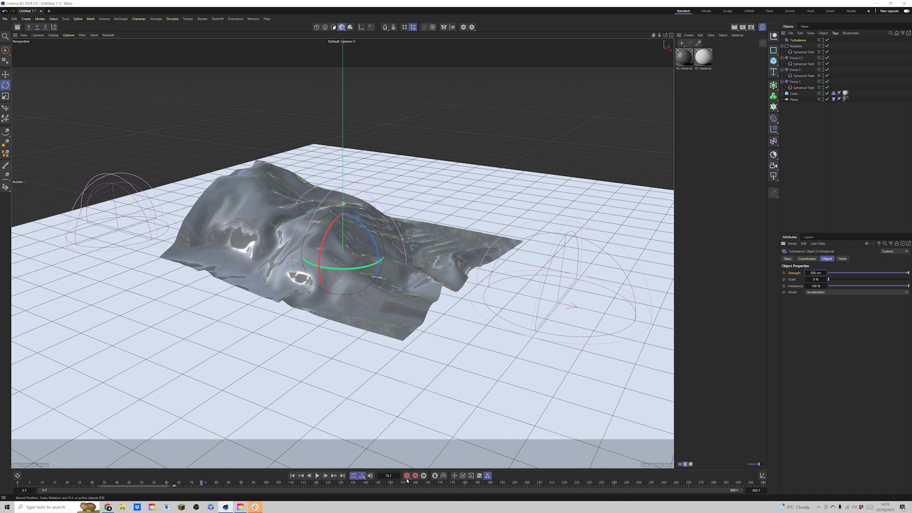
Set the Turbulence force's strength to 0 cm, and replay the simulation from the first frame
left_click(292, 475)
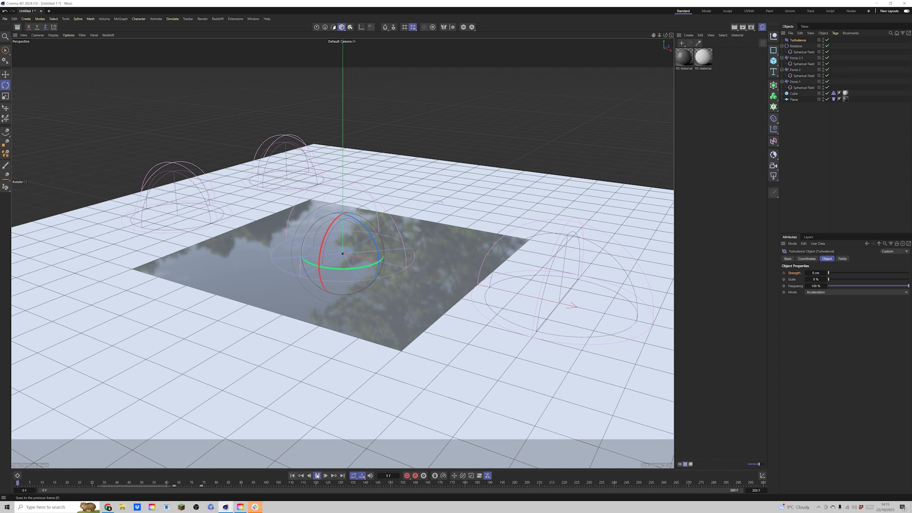
left_click(318, 475)
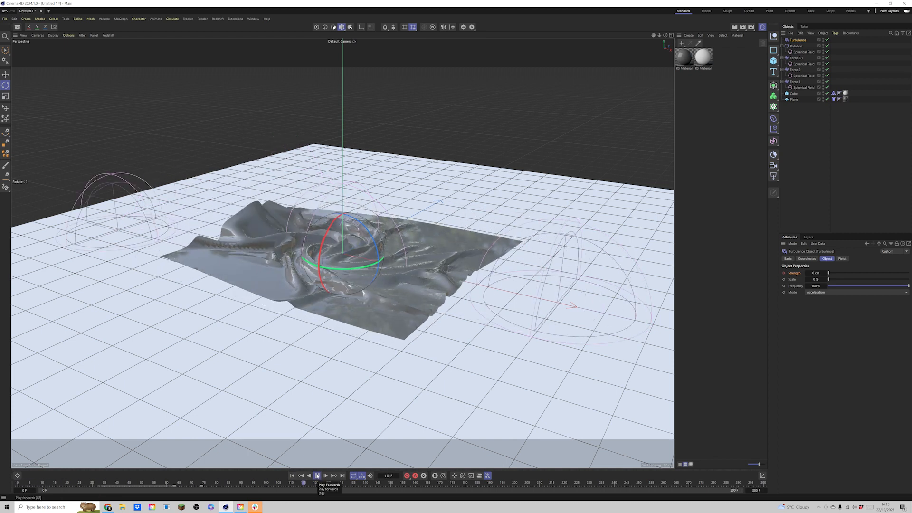
left_click(317, 476)
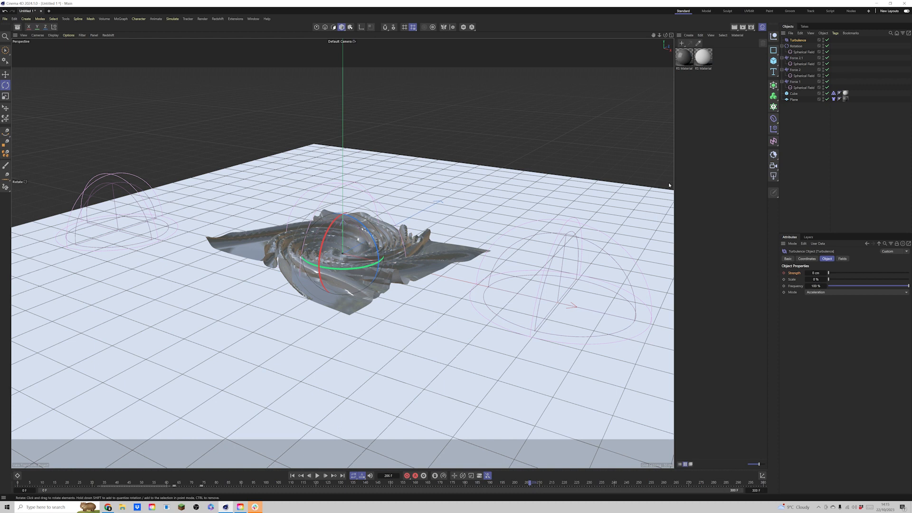
Change the Rotation force's angle speed keyframe at frame 300 to 500, and replay the simulation
left_click(796, 46)
left_click(763, 485)
left_click(764, 487)
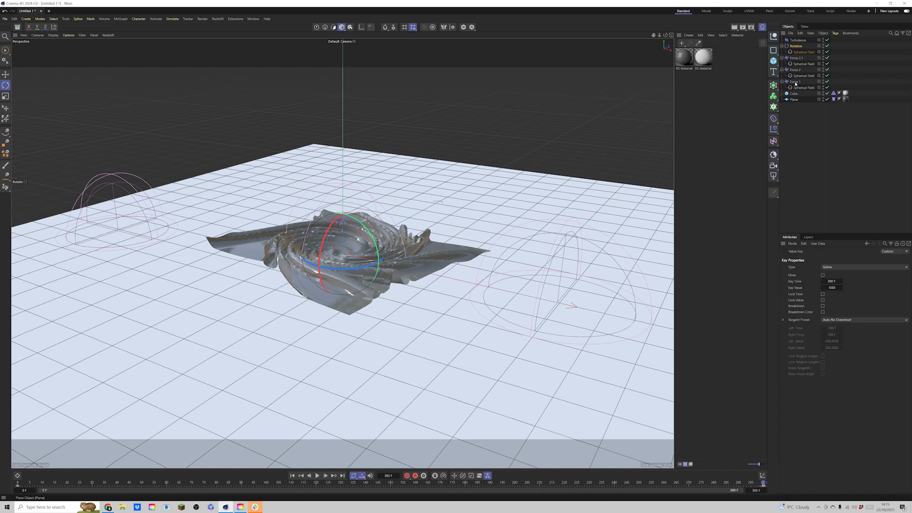
left_click(796, 46)
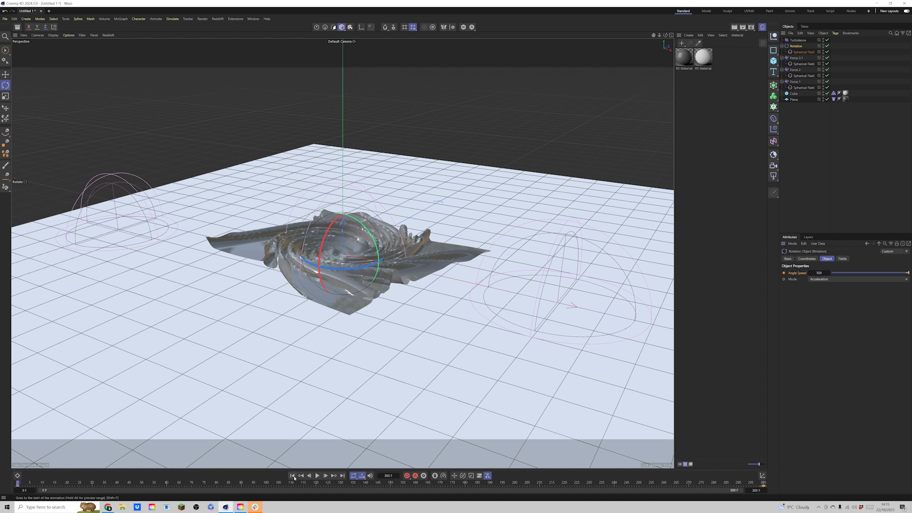
left_click(318, 476)
left_click(318, 475)
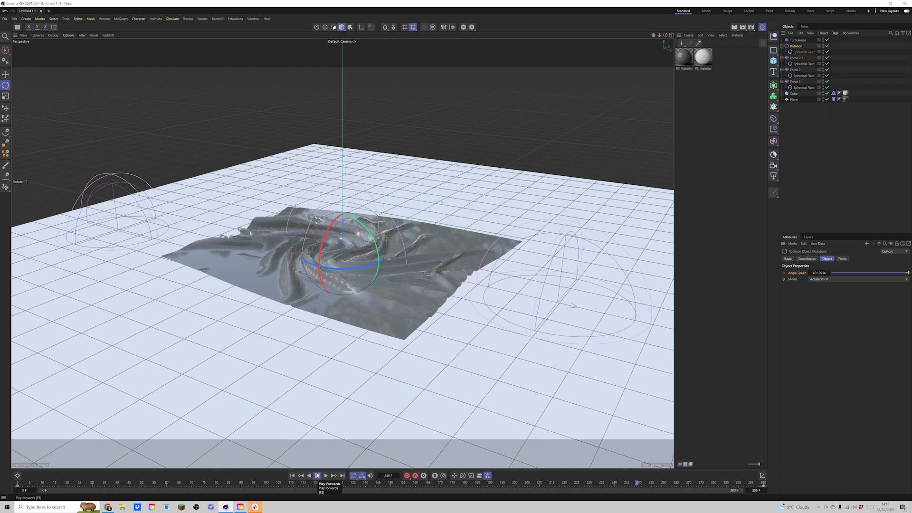
left_click(318, 475)
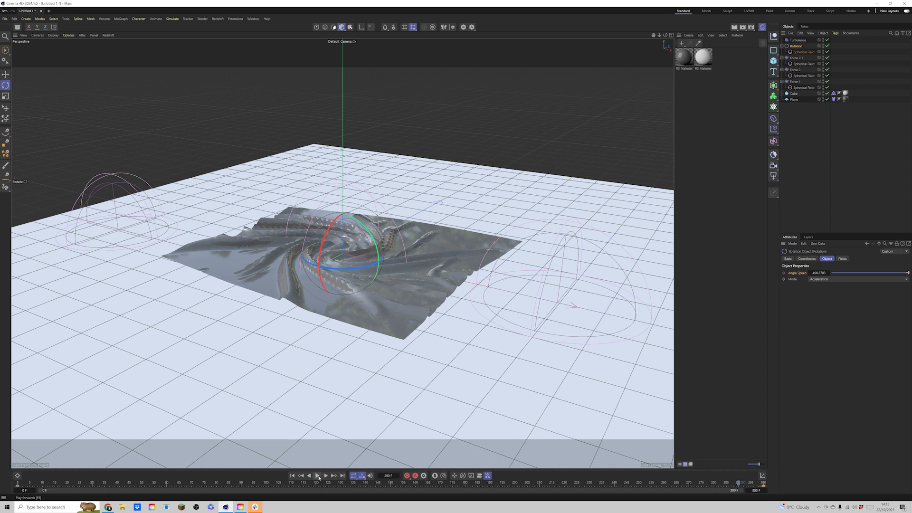
Bring the UNCOMMON image from a disk folder into the plane's Redshift material and connect it to the diffuse color
double_click(684, 57)
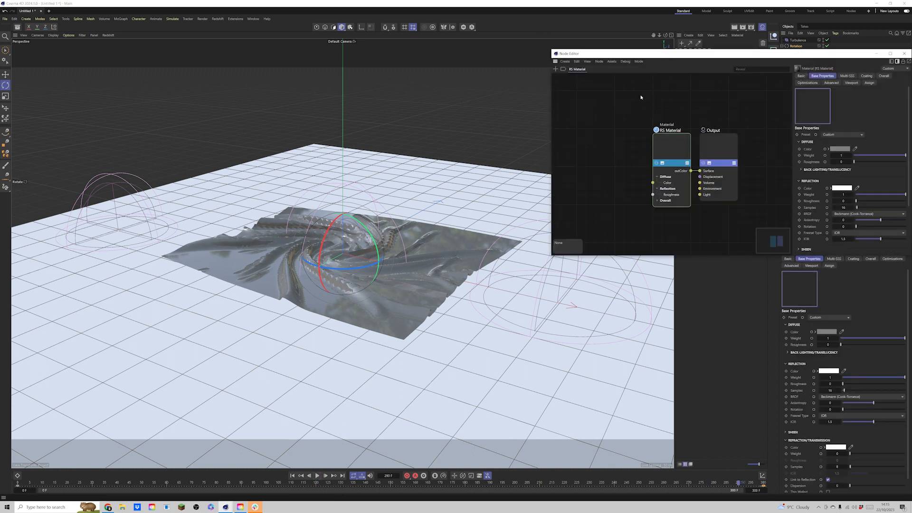
left_click(122, 507)
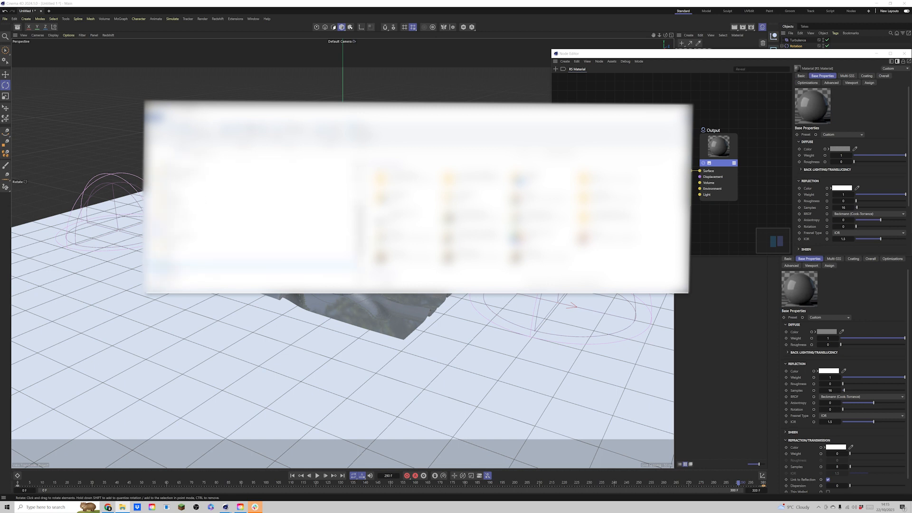
left_click(172, 272)
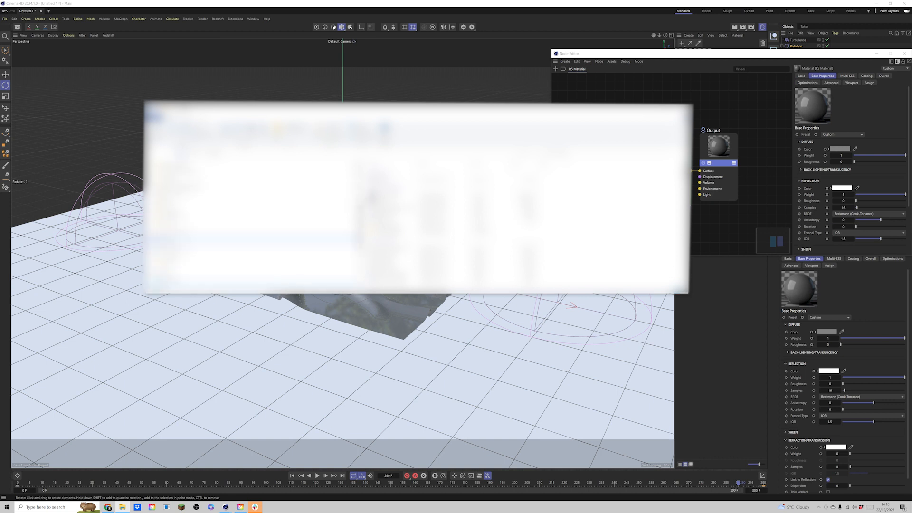
left_click(175, 239)
left_click_drag(361, 109, 255, 168)
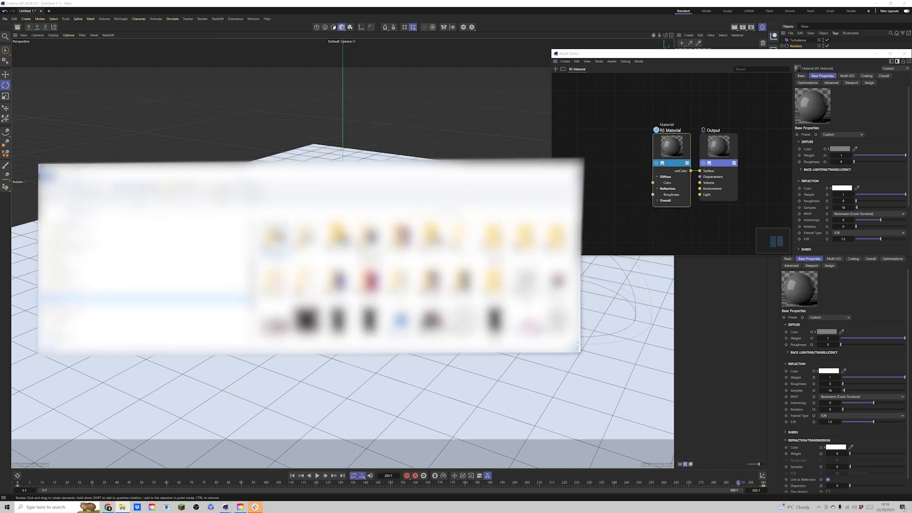
scroll(309, 283, "down", 10)
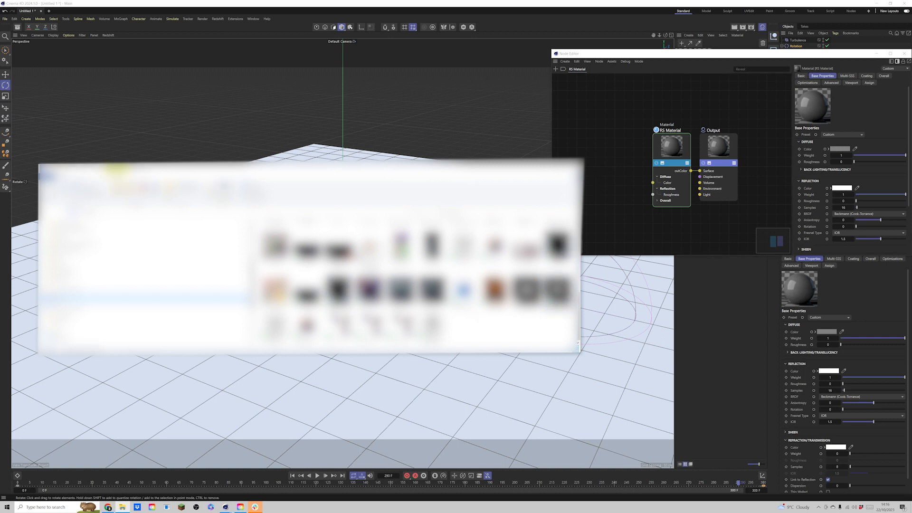
left_click_drag(559, 292, 653, 182)
left_click(577, 166)
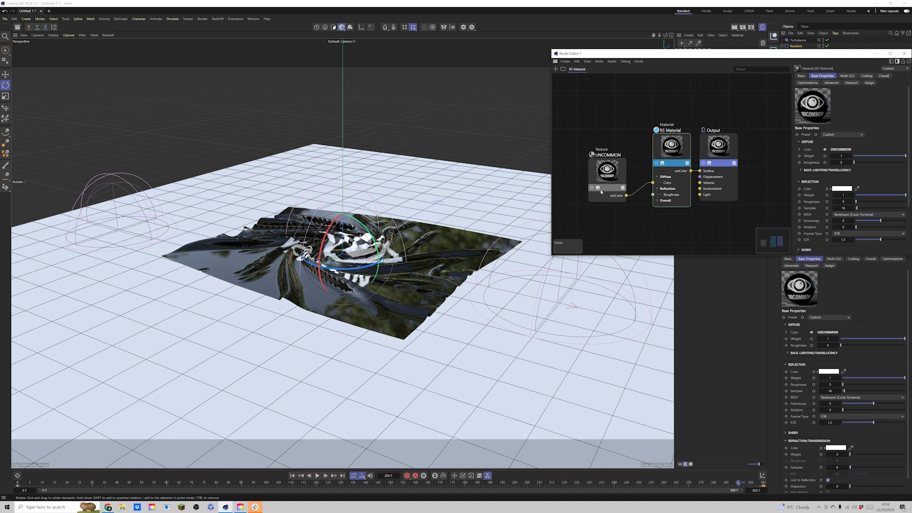
Set the reflection roughness of the plane's material to about 0.368, and close the Node Editor
left_click(671, 151)
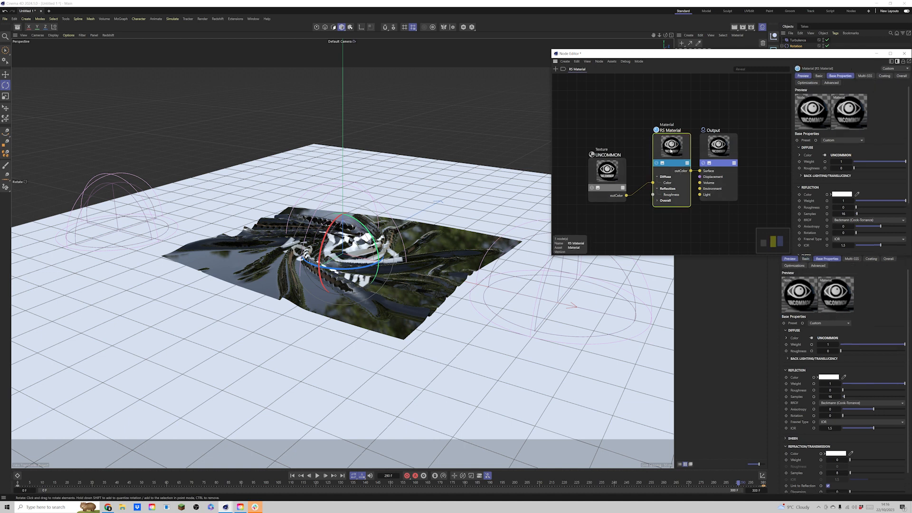
left_click_drag(869, 209, 875, 207)
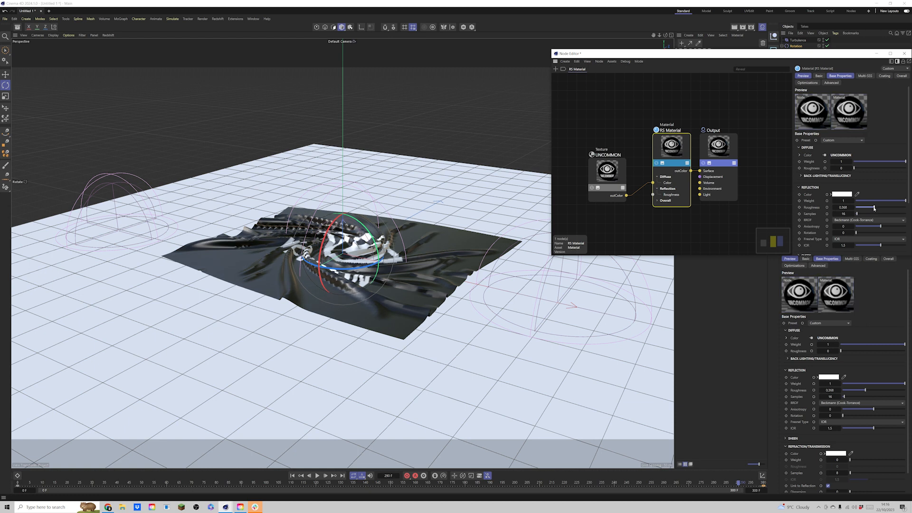
left_click(904, 53)
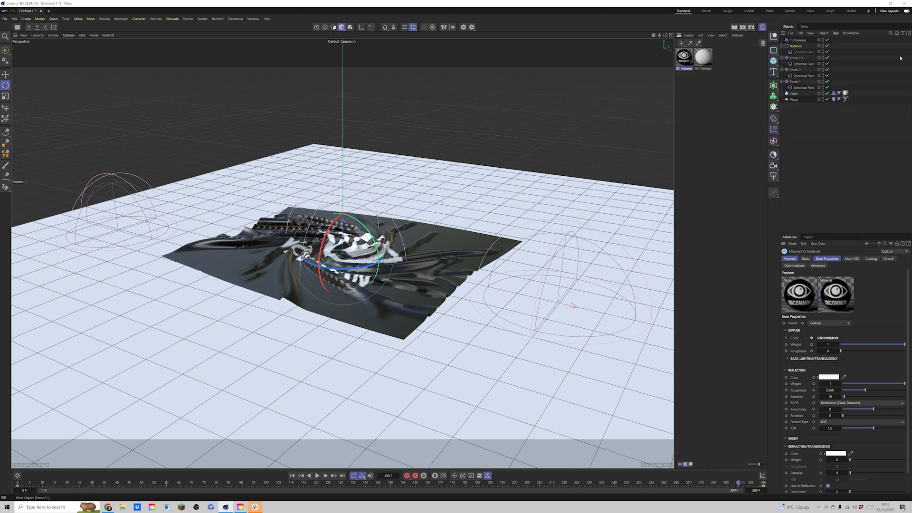
Add a Redshift camera, look through it, set its focal length to 200 mm, and frame the twisted center of the cloth
left_click(774, 165)
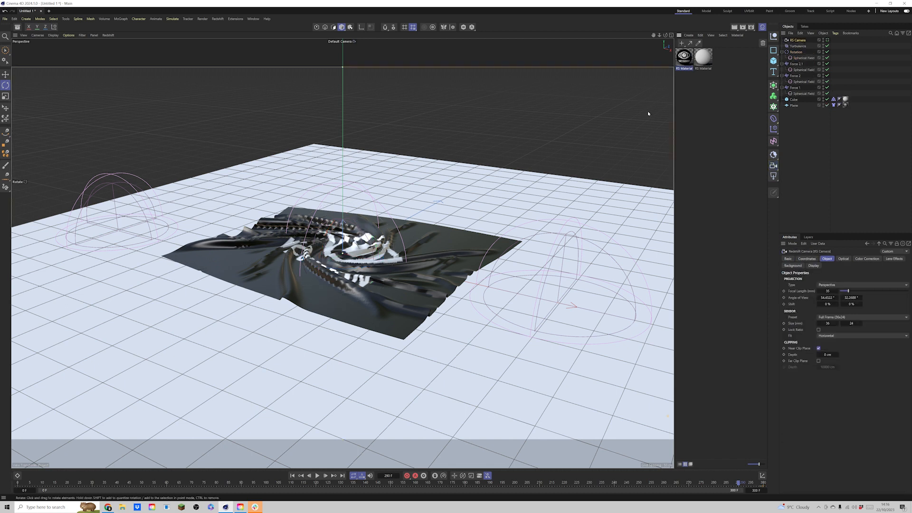
left_click(826, 40)
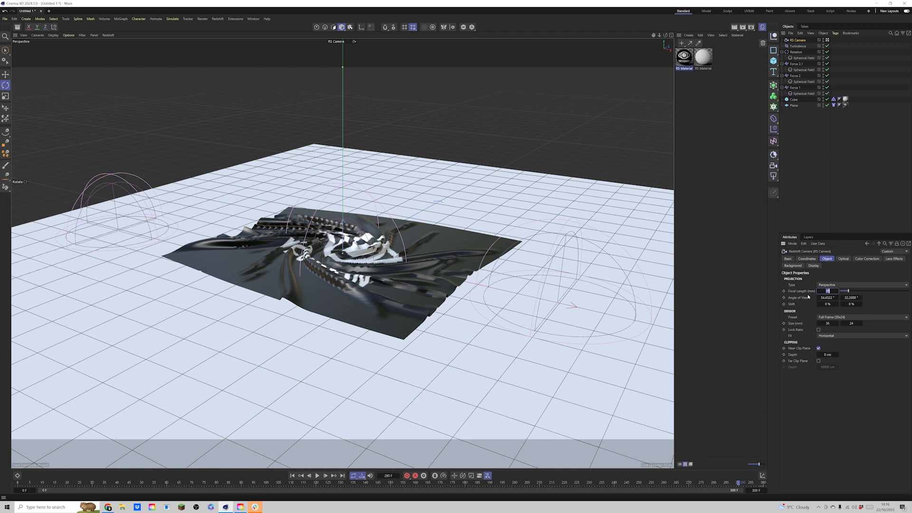
key("Return")
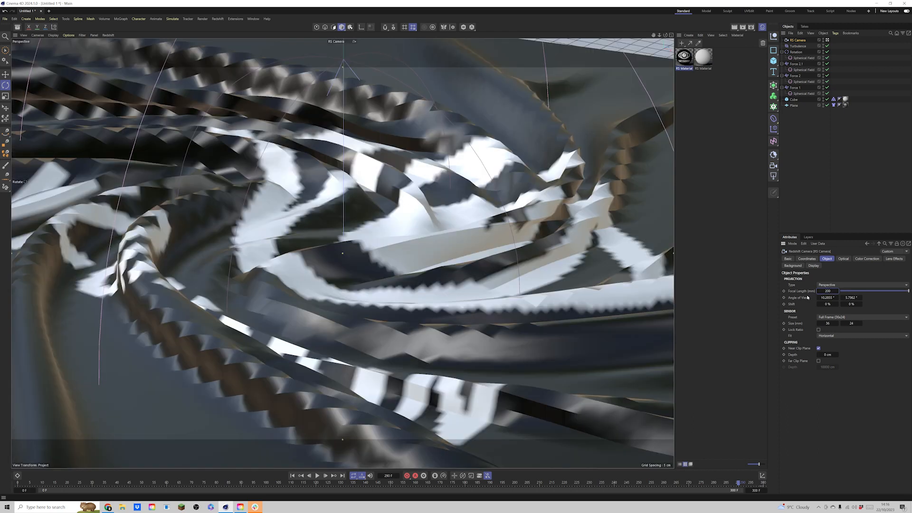
mouse_move(665, 35)
left_mouse_down()
mouse_move(686, 42)
mouse_move(654, 36)
mouse_move(661, 37)
left_mouse_up()
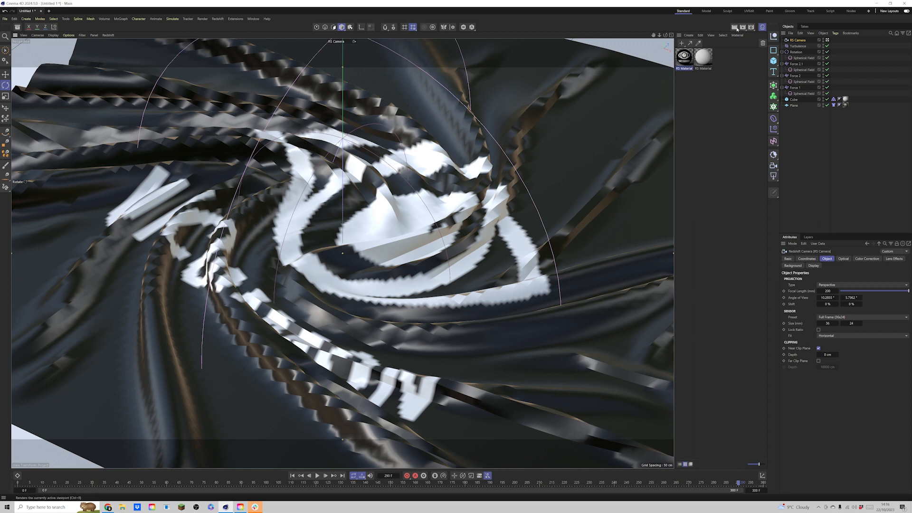
Open the Redshift RenderView, dock it beside the viewport, and start the live render
left_click(751, 27)
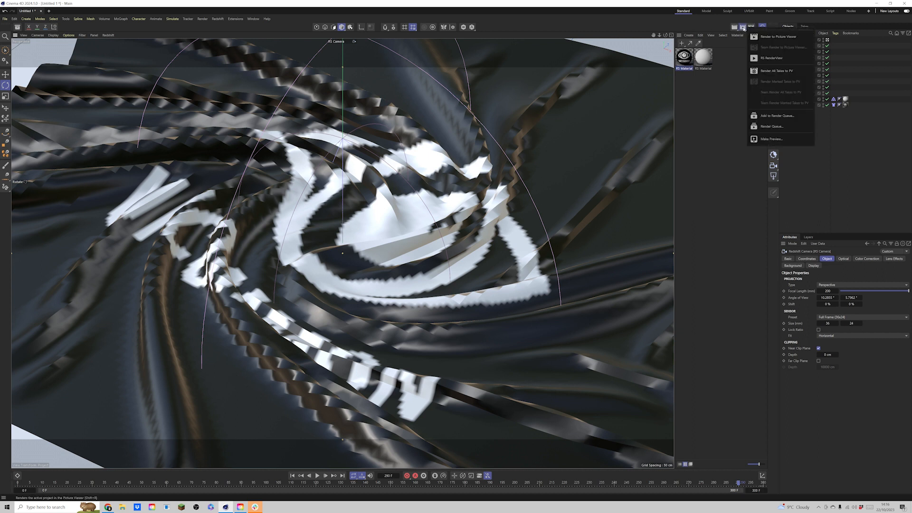
left_click(763, 61)
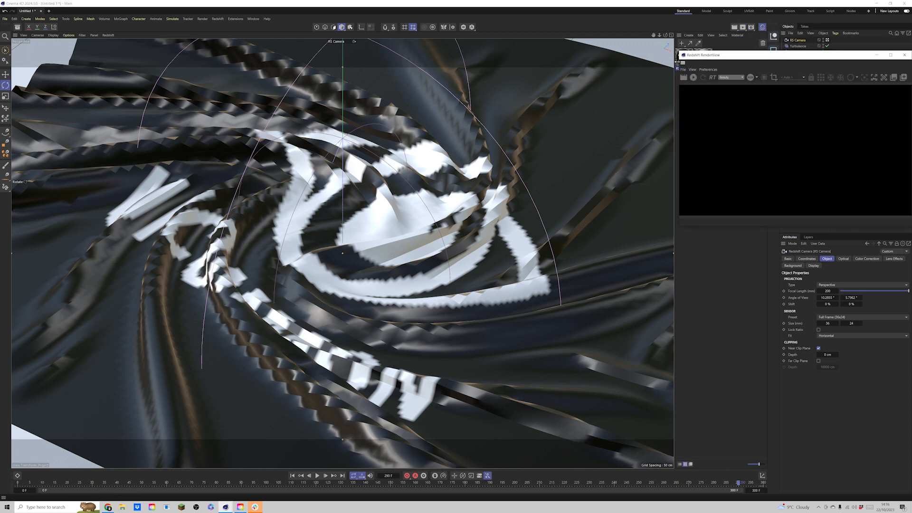
left_click_drag(676, 81, 676, 81)
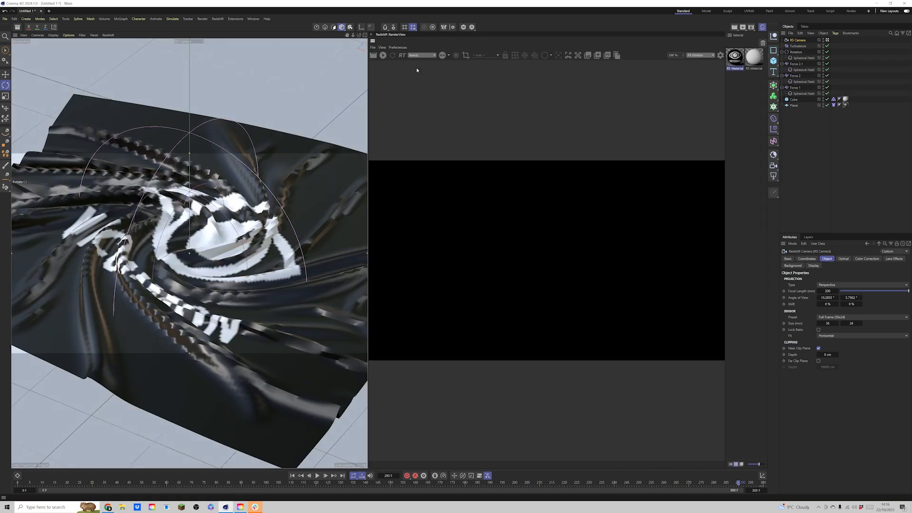
left_click(383, 56)
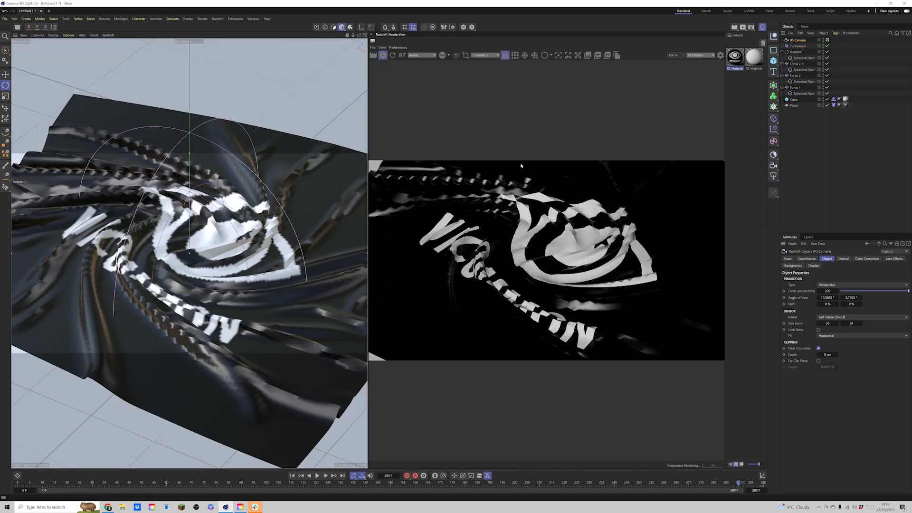
Add a Redshift Dome Light to the scene
left_click(774, 176)
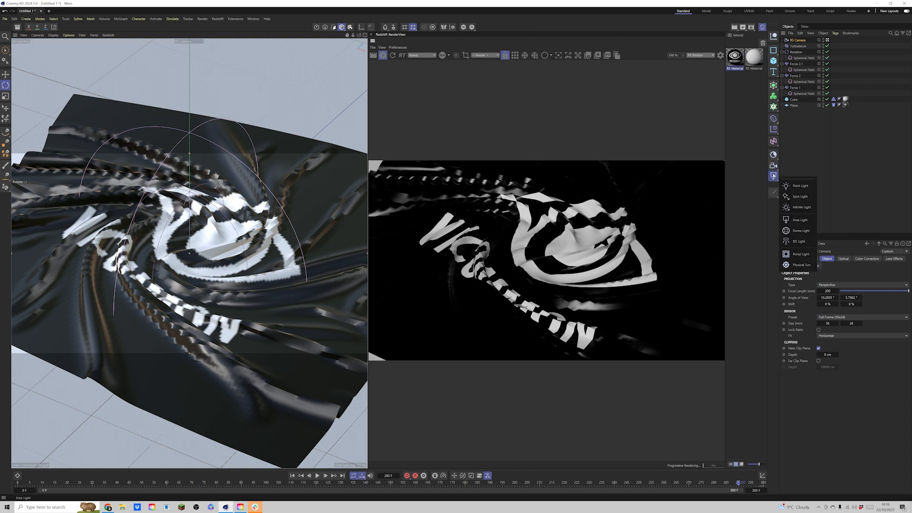
left_click(799, 207)
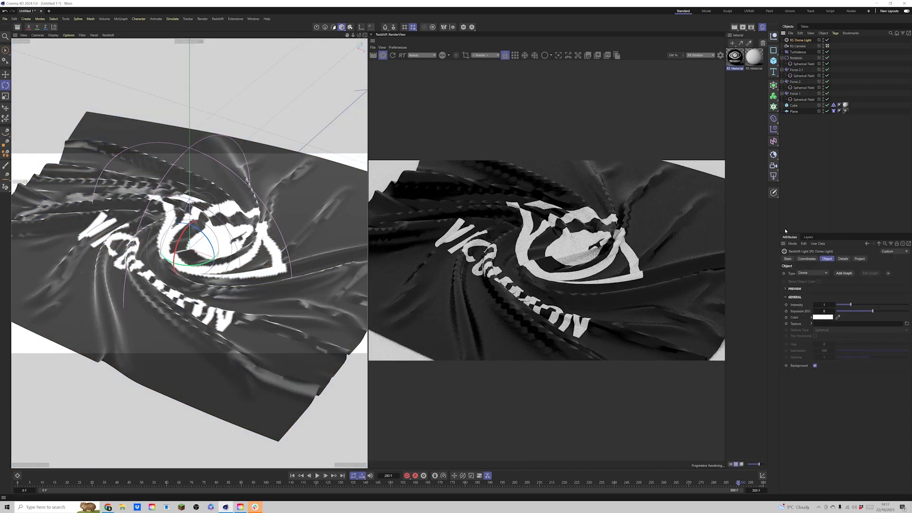
Load the downloaded studio_small EXR image as the Dome Light's texture
left_click(907, 324)
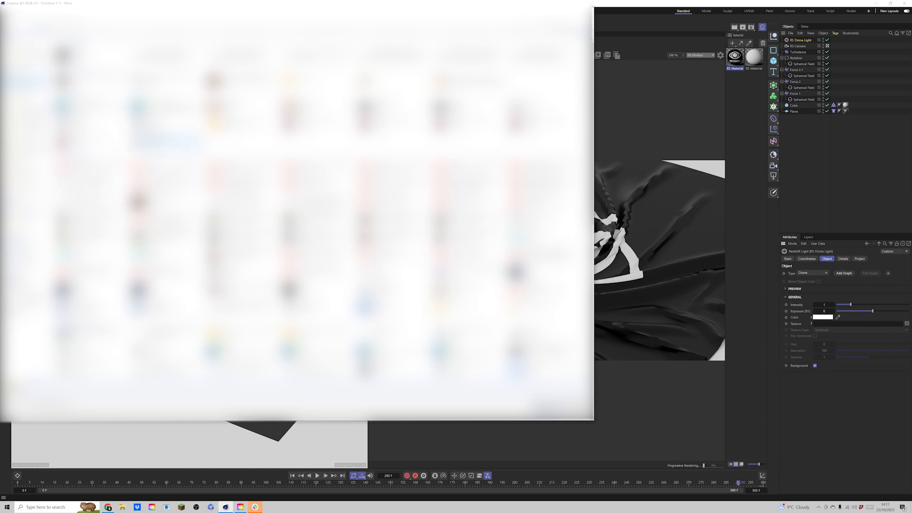
left_click(542, 412)
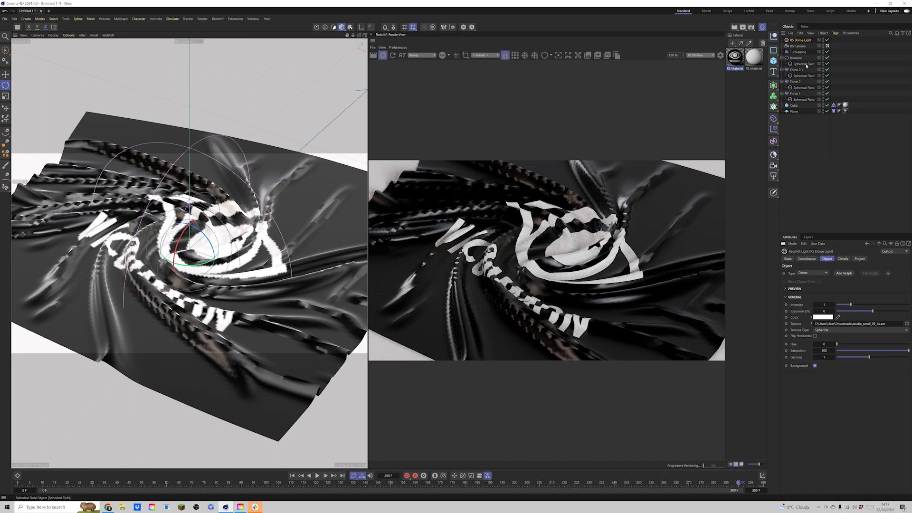
Add an RS Object tag to the plane, override its geometry settings, and enable tessellation
left_click(792, 112)
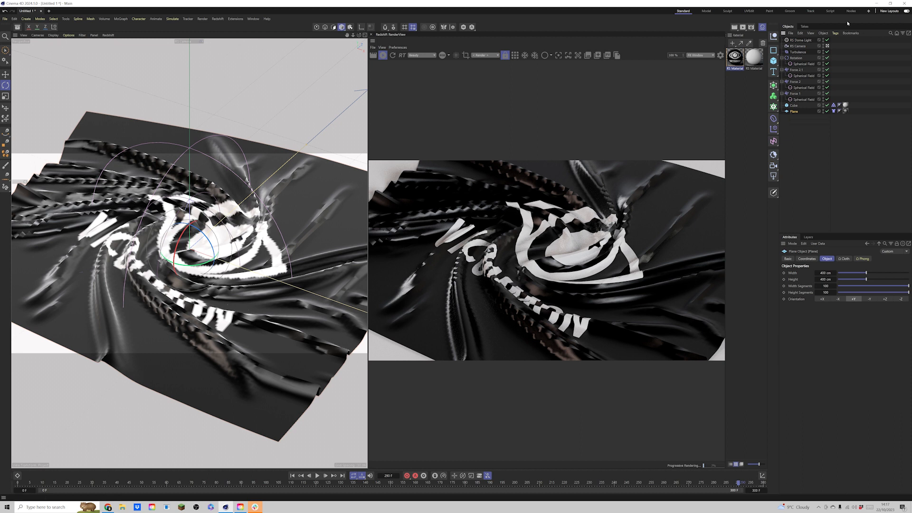
left_click(836, 33)
mouse_move(850, 120)
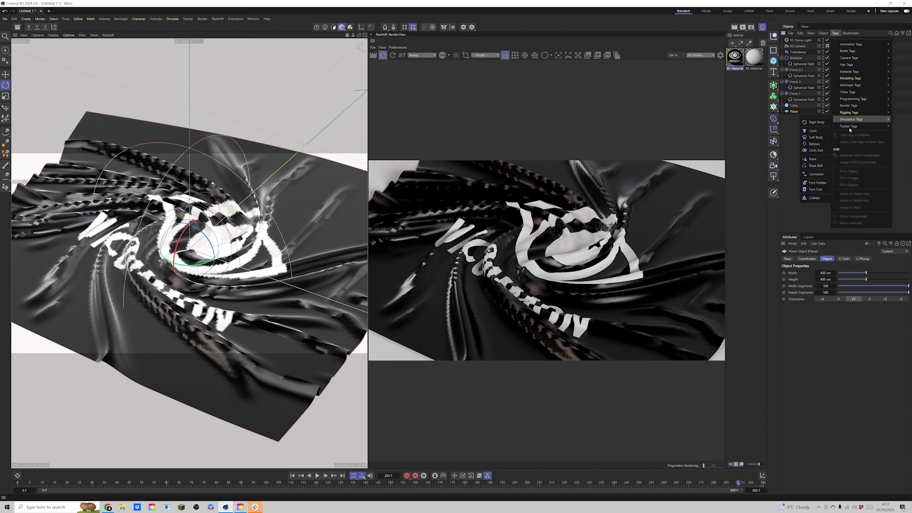
left_click(847, 368)
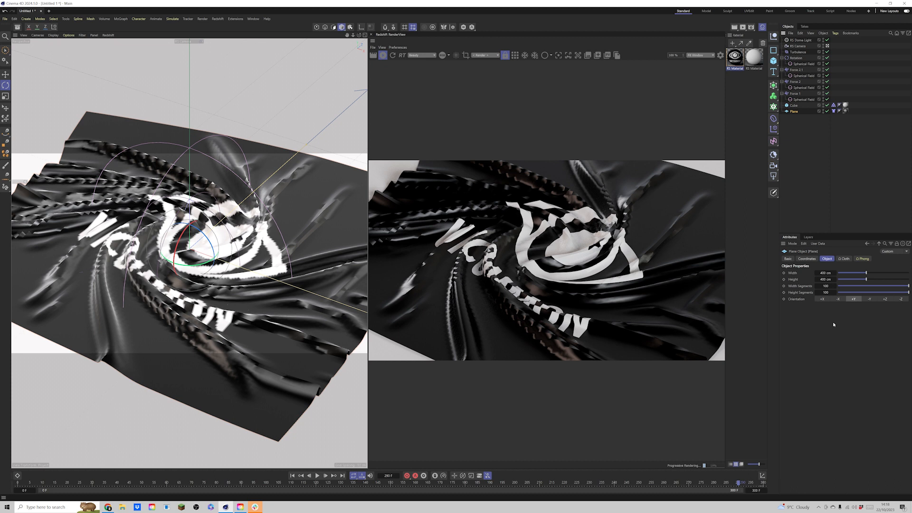
left_click(836, 33)
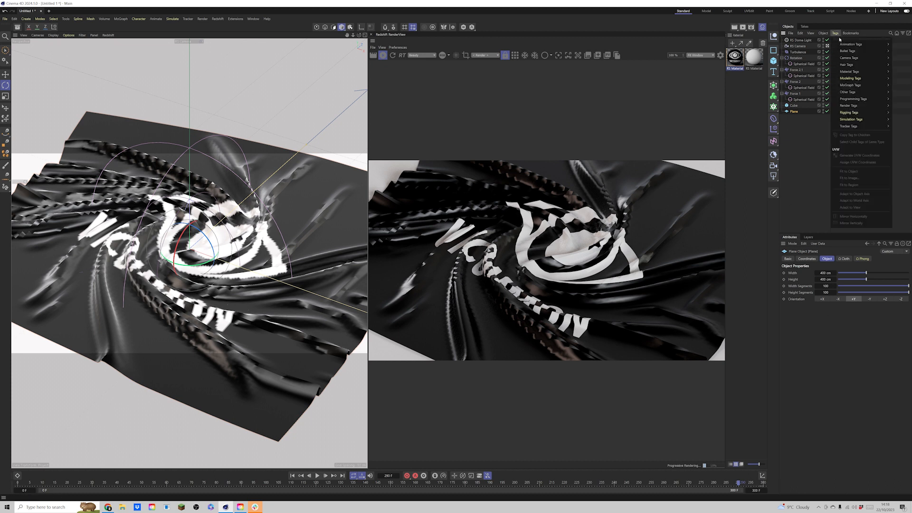
mouse_move(848, 105)
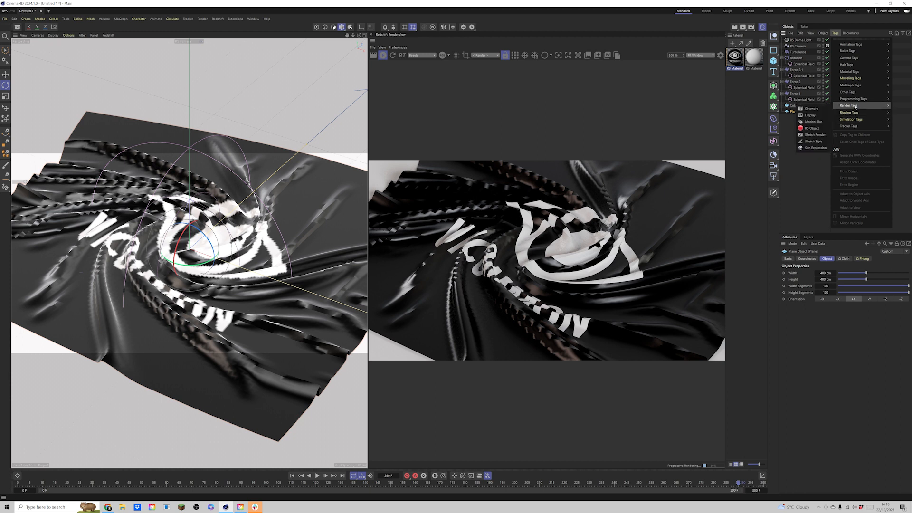
left_click(816, 128)
left_click(824, 259)
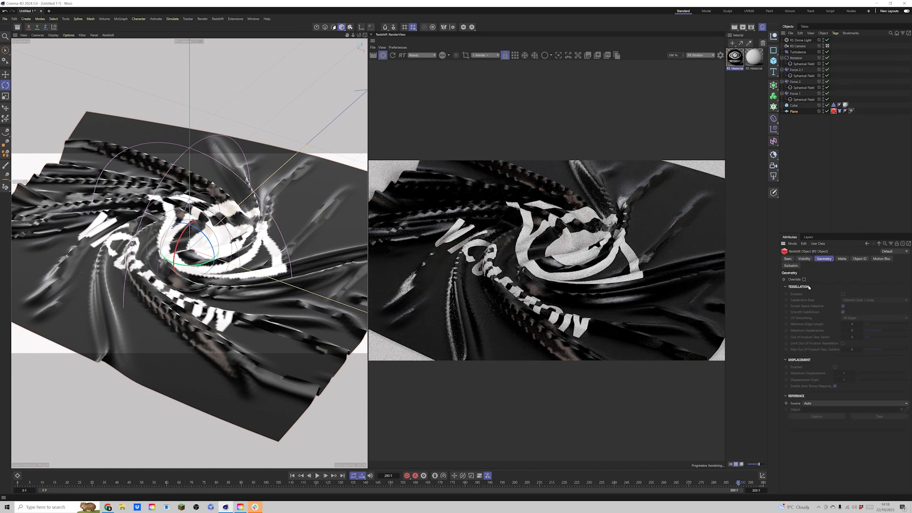
left_click(805, 279)
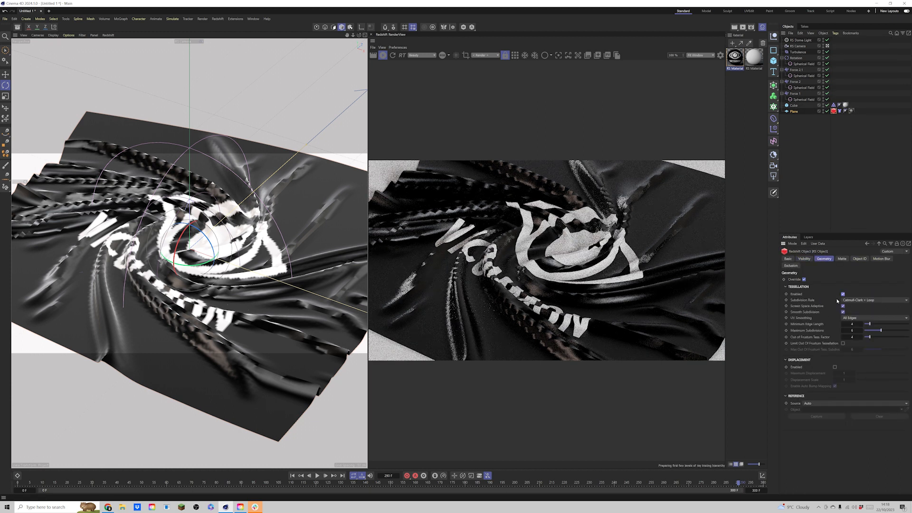
left_click(843, 294)
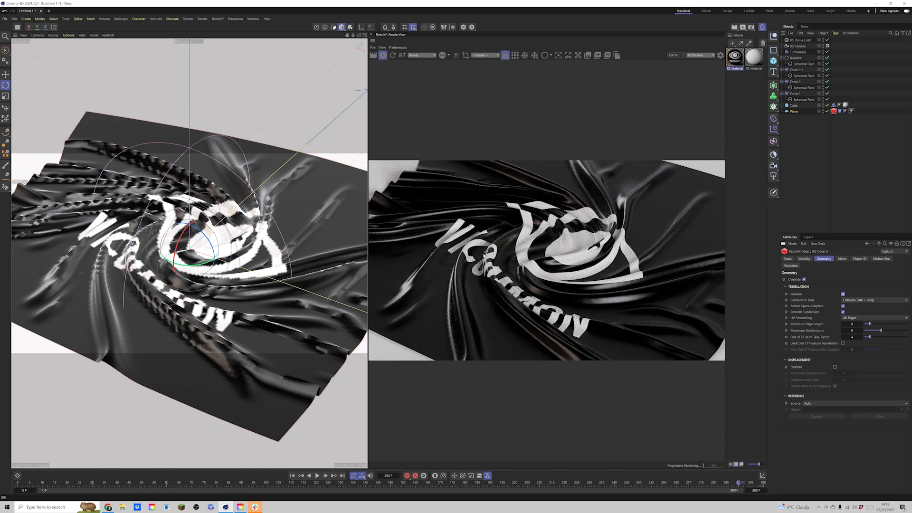
With the live render stopped, cache the scene simulation from frame 0 through the plane's Cloth tag
left_click(383, 56)
left_click(839, 110)
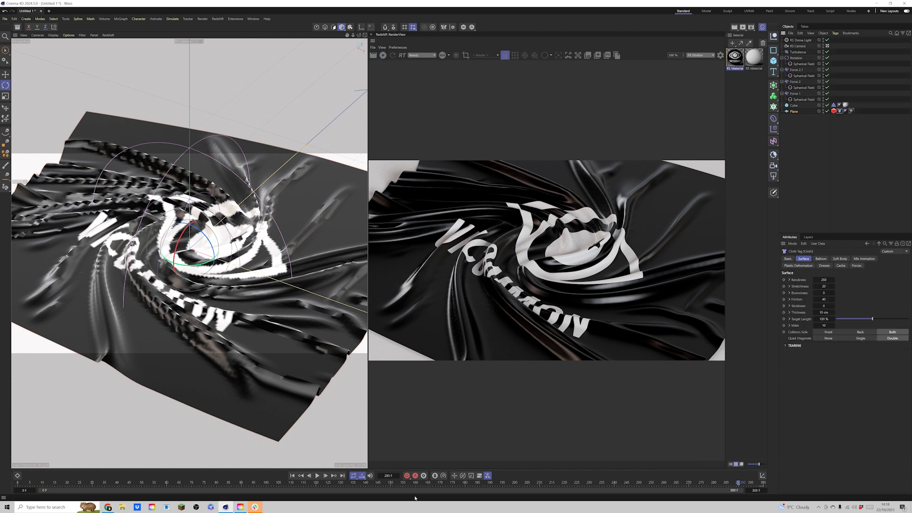
left_click(293, 475)
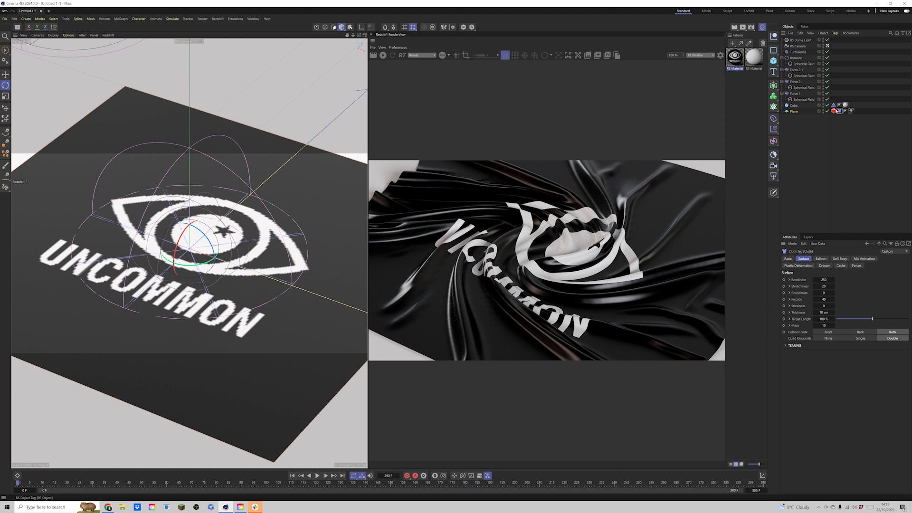
left_click(842, 266)
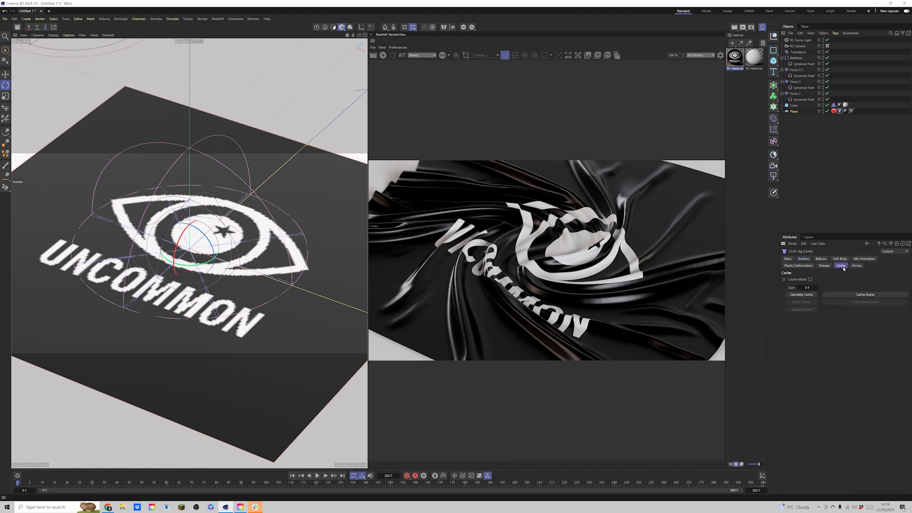
left_click(852, 294)
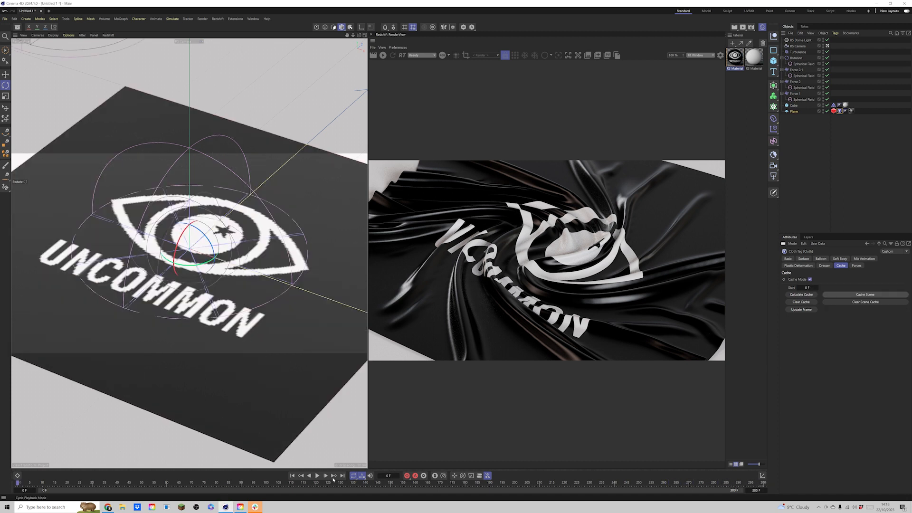
Play the cached simulation through to its twisted end, stop playback, and restart the live Redshift render
left_click(318, 475)
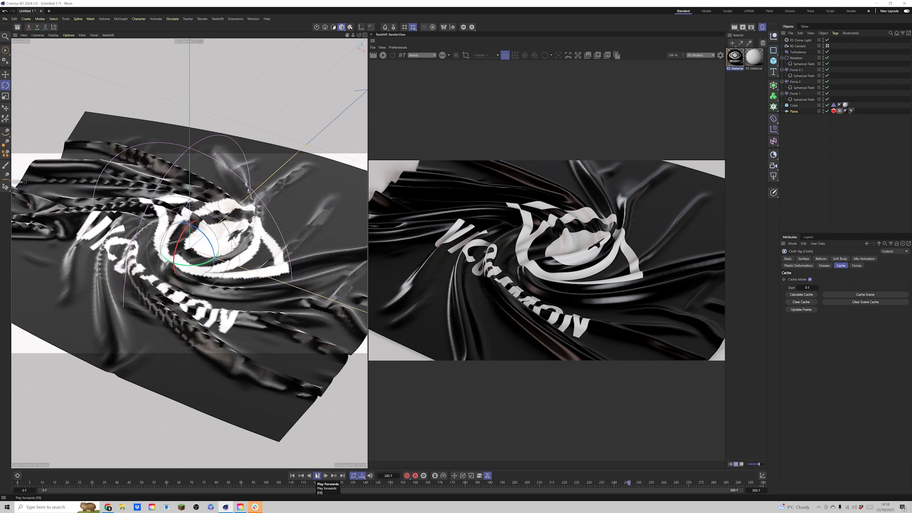
left_click(318, 475)
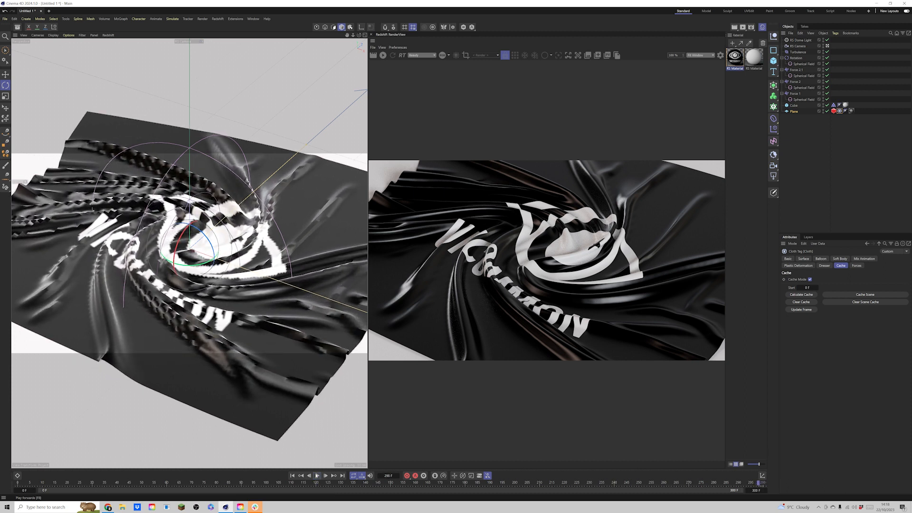
left_click(383, 55)
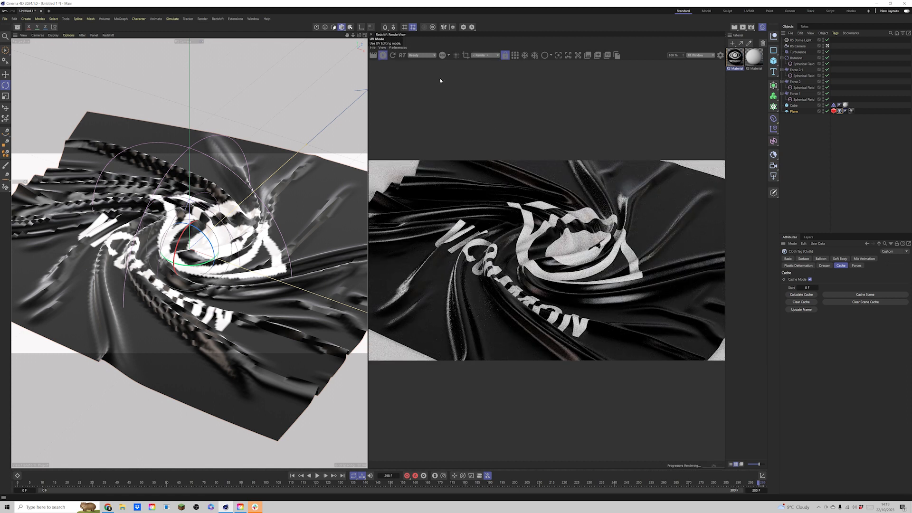
Reframe the Redshift camera closer to the twisted eye logo and the UNCOMMON lettering
left_click_drag(360, 35, 389, 35)
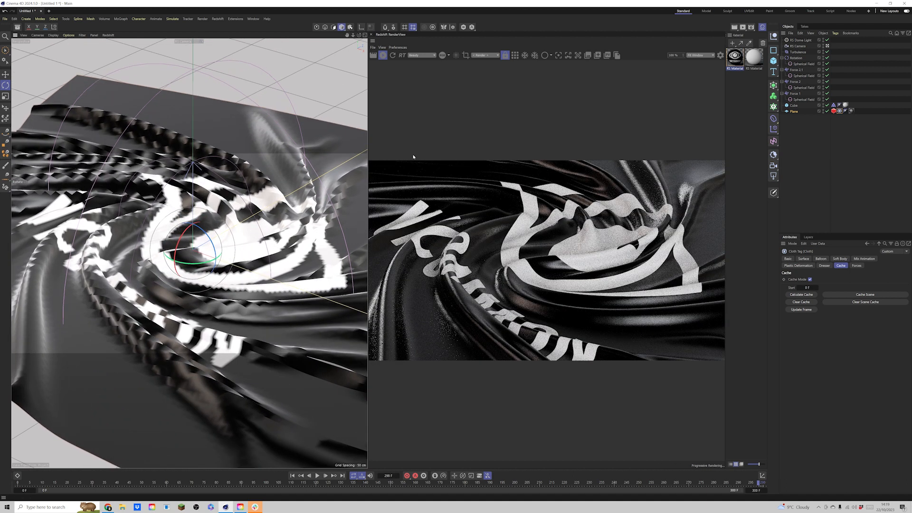
left_click_drag(359, 36, 332, 38)
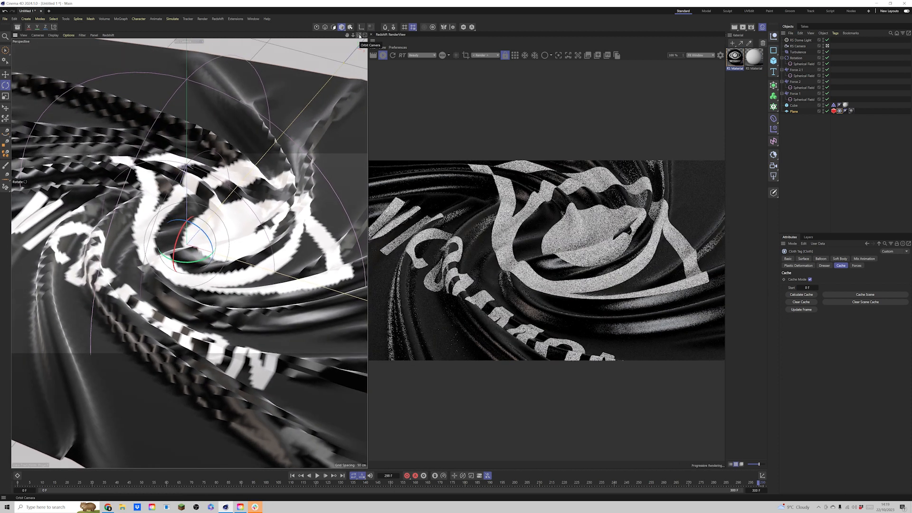
mouse_move(359, 35)
left_mouse_down()
mouse_move(373, 37)
mouse_move(347, 36)
left_mouse_up()
left_click_drag(353, 35, 335, 52)
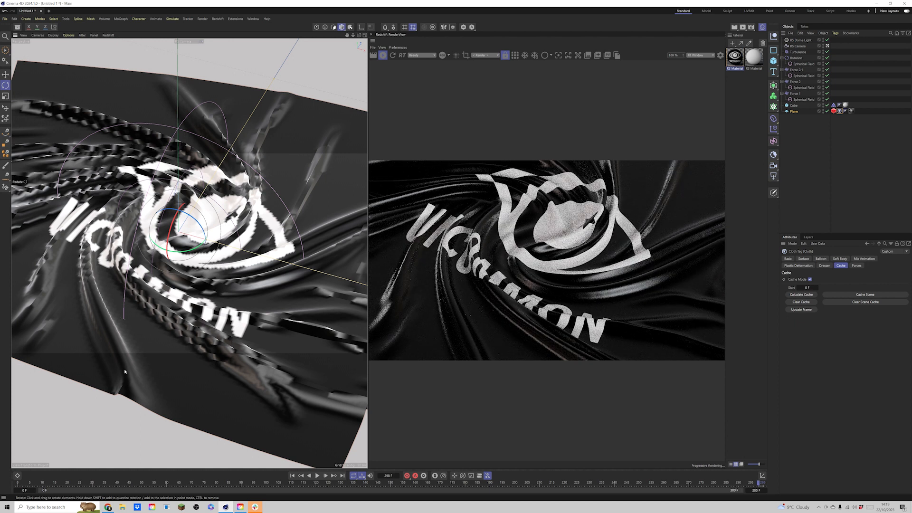
Move to frame 48 and reframe the camera at a lower angle on the rippling eye and lettering
left_click(62, 483)
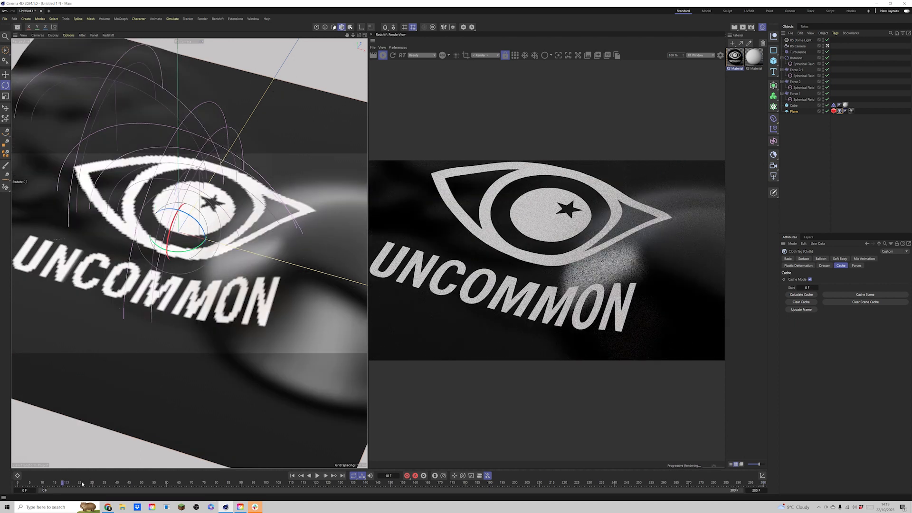
left_click(90, 483)
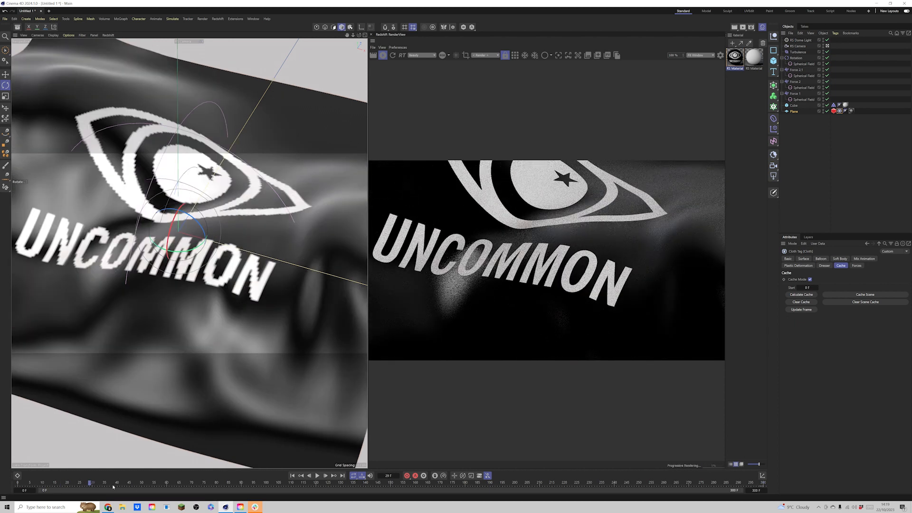
left_click(139, 483)
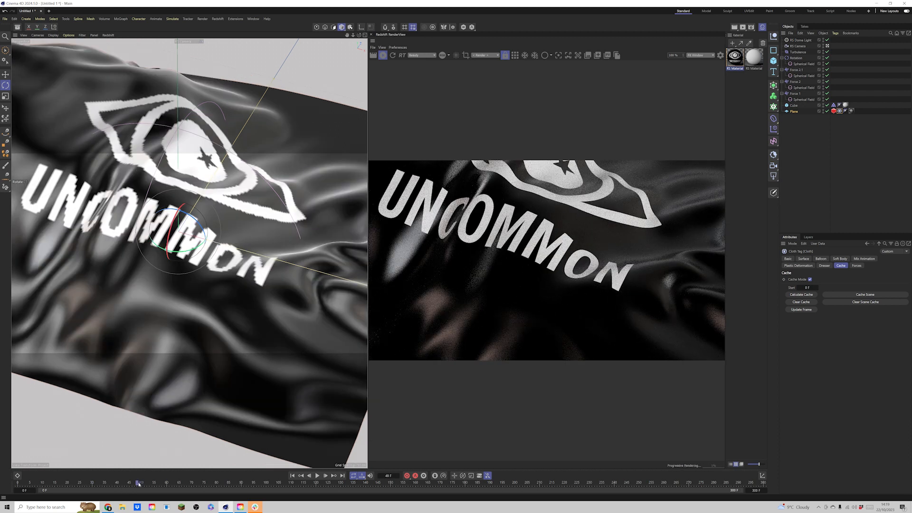
left_click_drag(359, 35, 361, 16)
mouse_move(189, 254)
left_mouse_down("alt")
mouse_move(199, 243)
mouse_move(179, 247)
left_mouse_up("alt")
left_click_drag(359, 35, 361, 36)
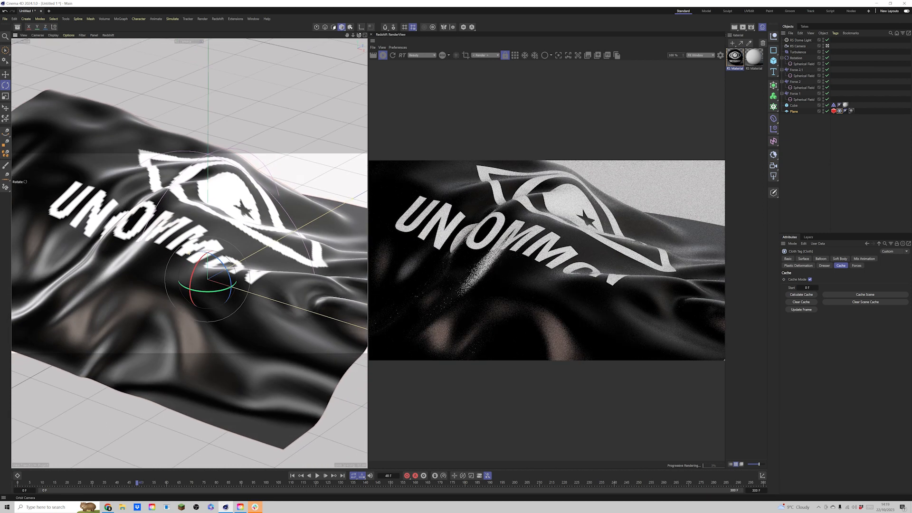
Set the Redshift camera's aperture to 0.5, pick its focus point on the UNCOMMON lettering, and enable Bokeh
left_click(798, 46)
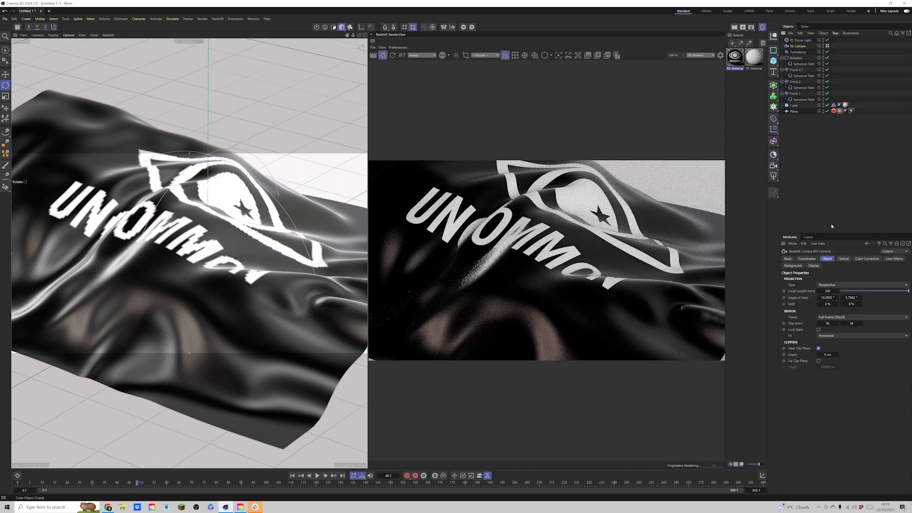
left_click(843, 259)
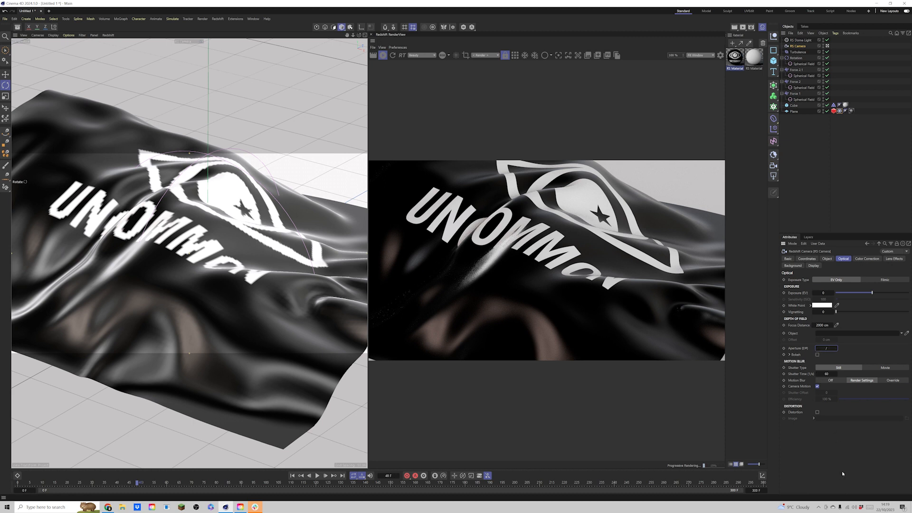
type("0.5")
key("Return")
left_click(198, 233)
left_click(817, 355)
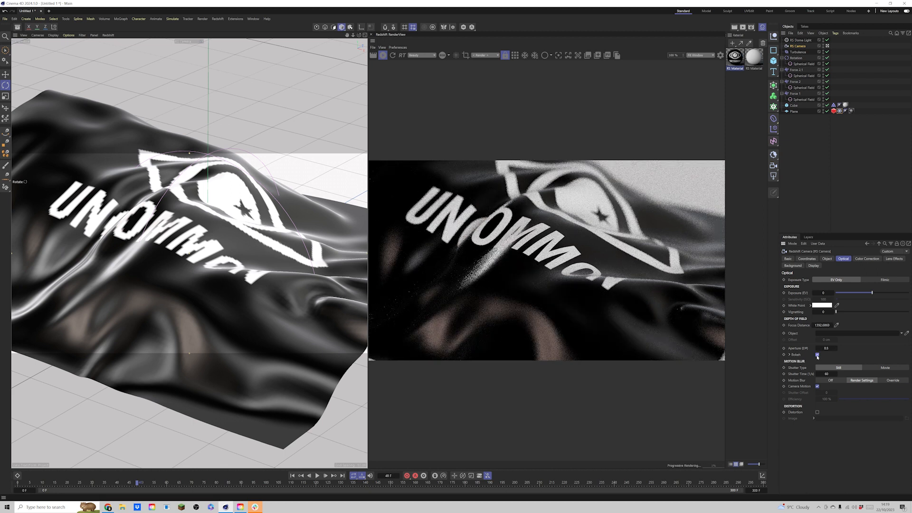
Start a full render of frame 48 in the Redshift RenderView in place of the live preview
left_click(373, 56)
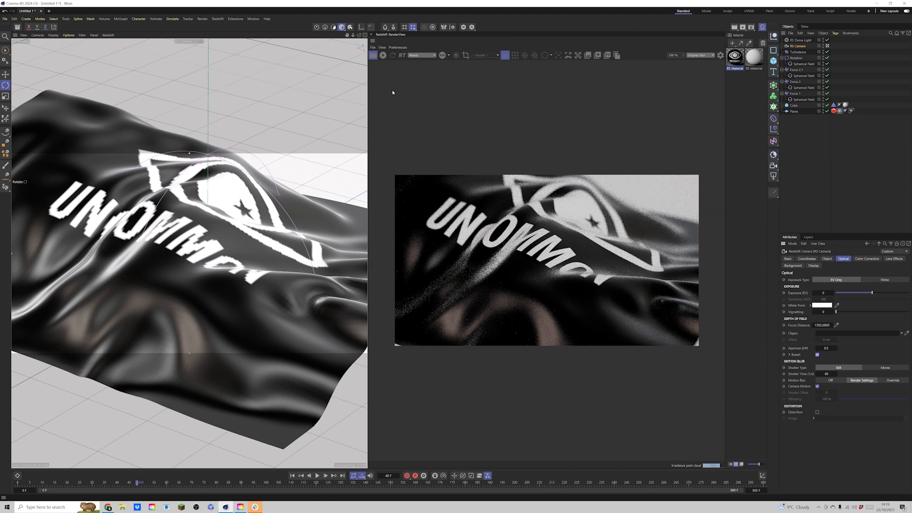